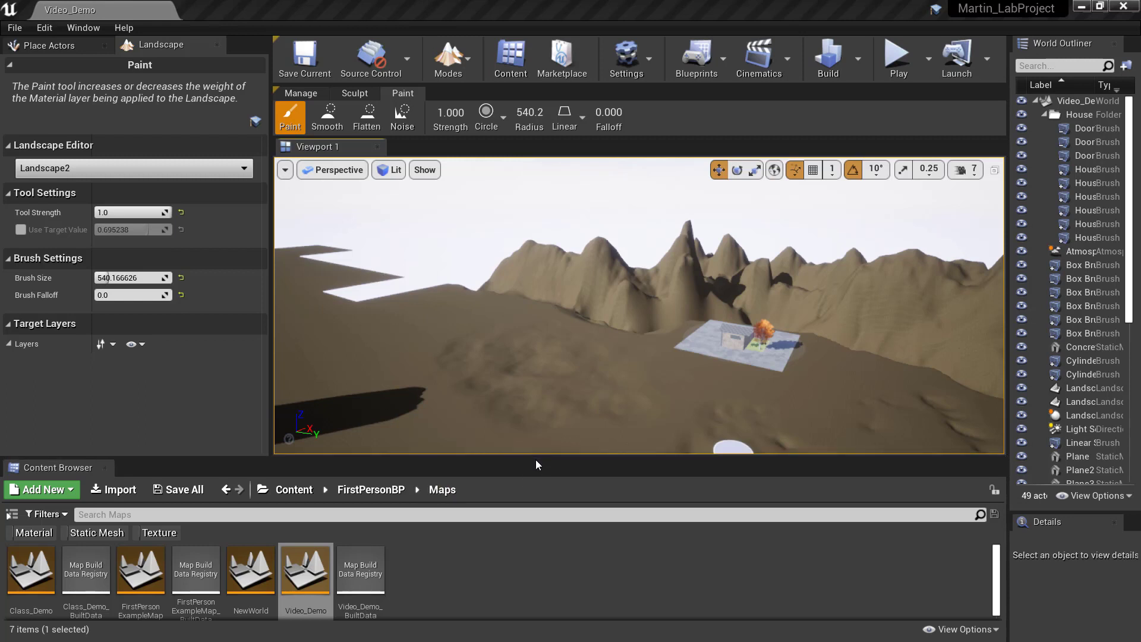
# Enlarge the Content Browser and go to the A_MyStuff folder under Content
pyautogui.moveTo(535, 458); pyautogui.dragTo(535, 409)
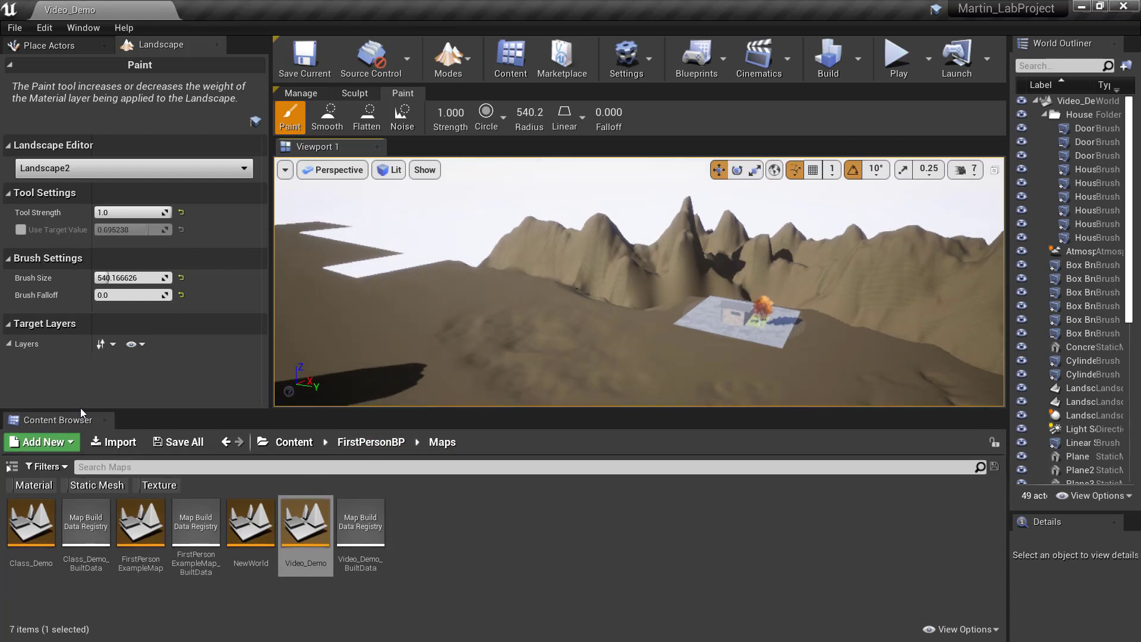
pyautogui.click(294, 441)
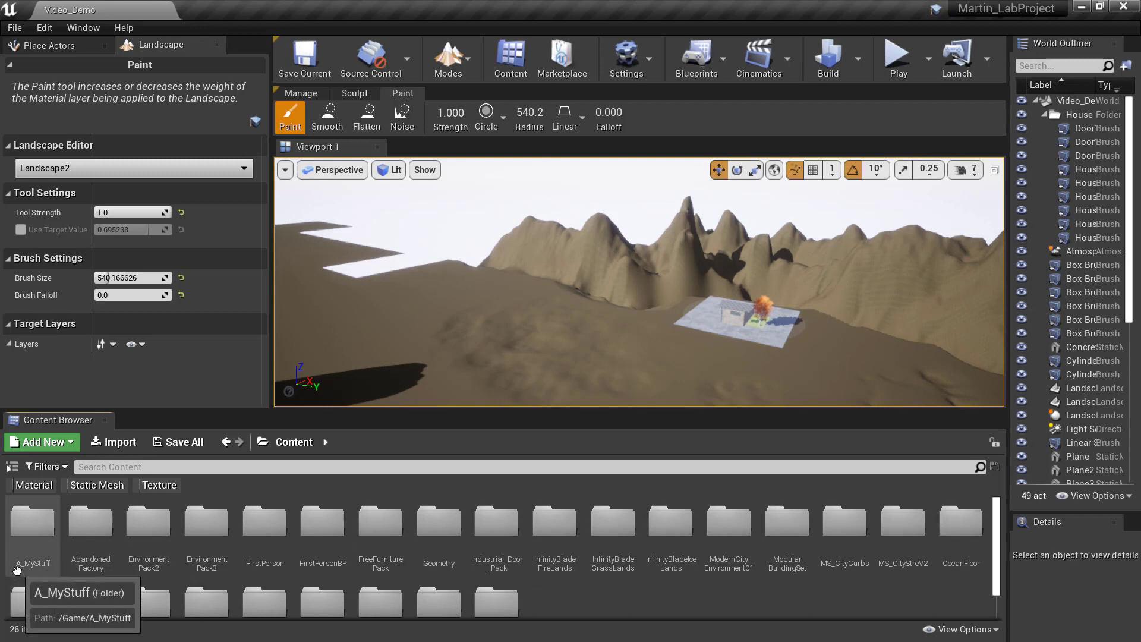
pyautogui.doubleClick(27, 526)
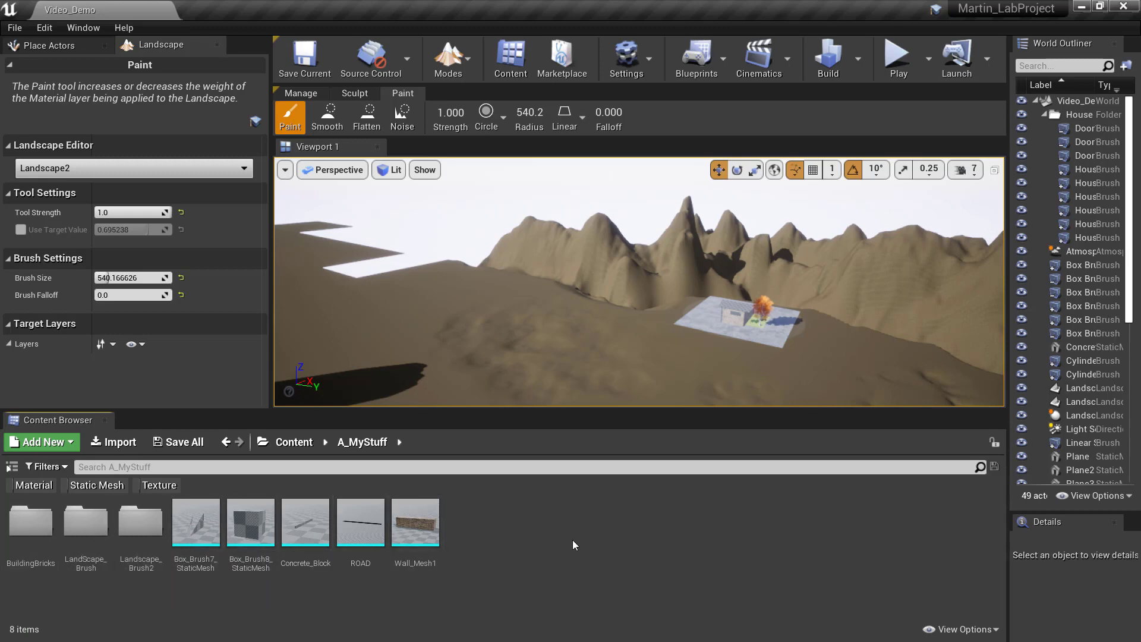
# Create a folder named LandscapeBrush3 inside A_MyStuff and open it
pyautogui.rightClick(482, 539)
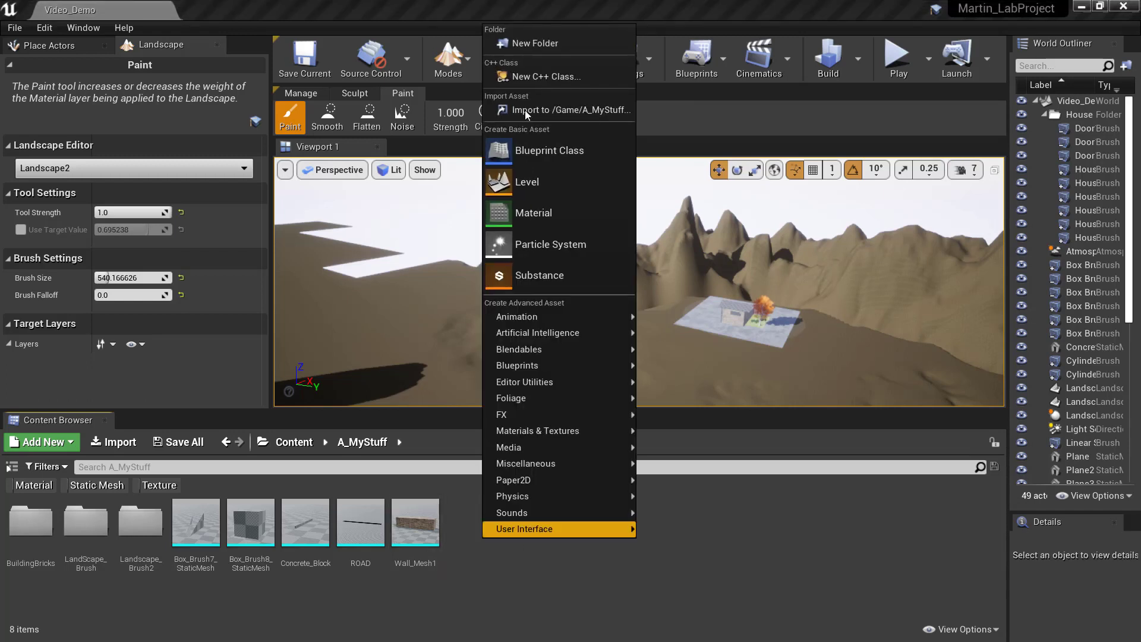
pyautogui.click(536, 42)
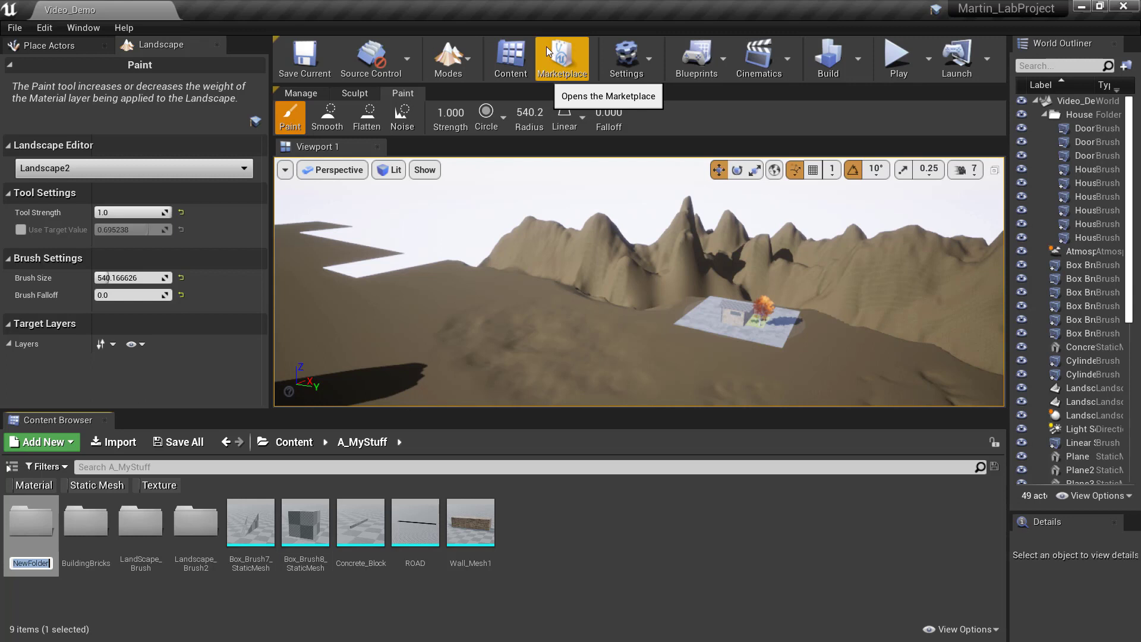
pyautogui.write('La')
pyautogui.write('ndsca')
pyautogui.write('pe')
pyautogui.write('Brush')
pyautogui.write('3')
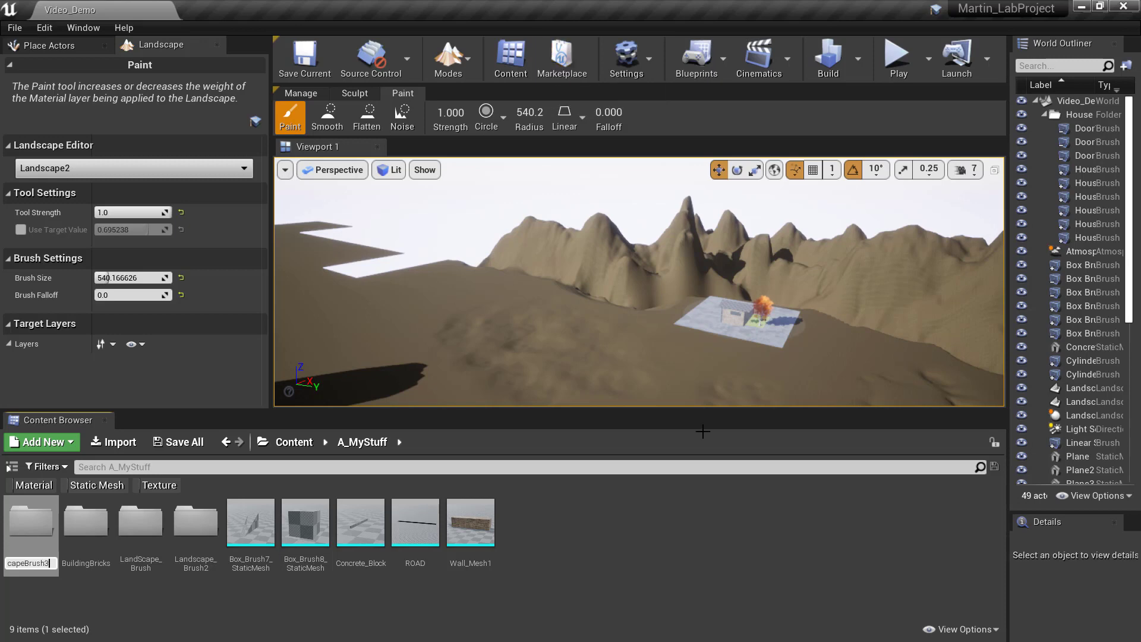
pyautogui.press('Return')
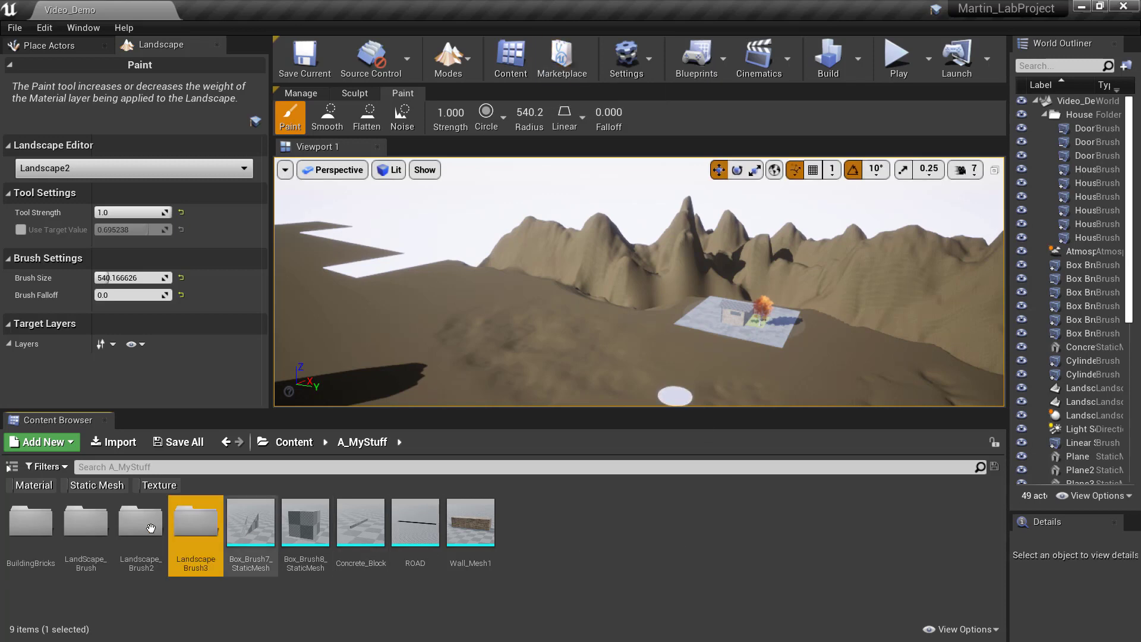
pyautogui.doubleClick(194, 521)
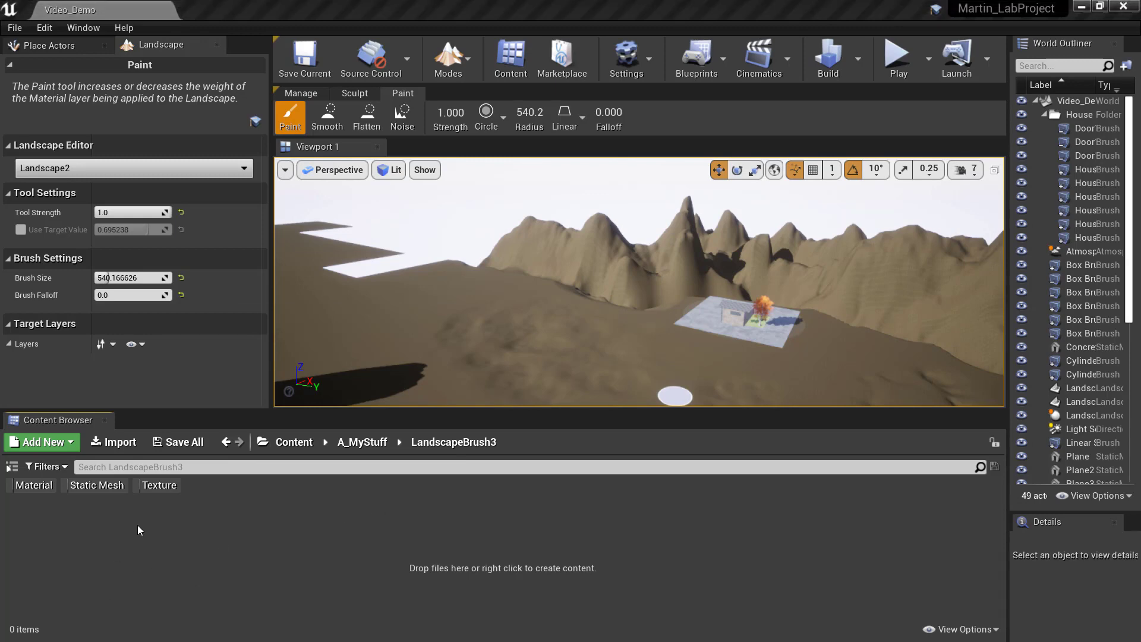
pyautogui.rightClick(101, 557)
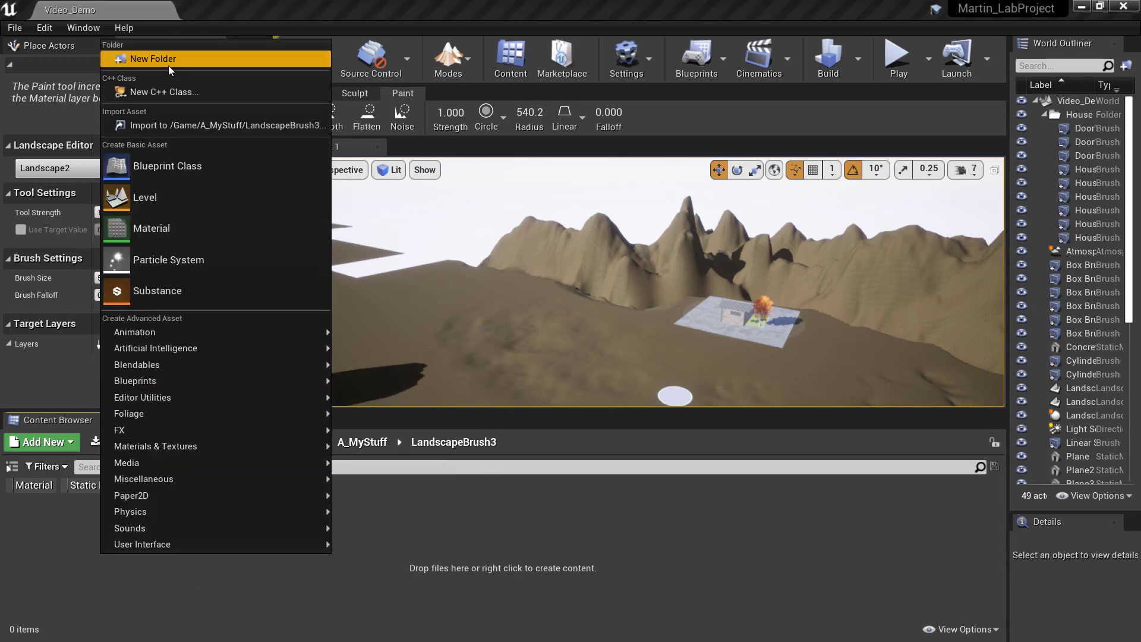
pyautogui.moveTo(169, 381)
pyautogui.click(413, 549)
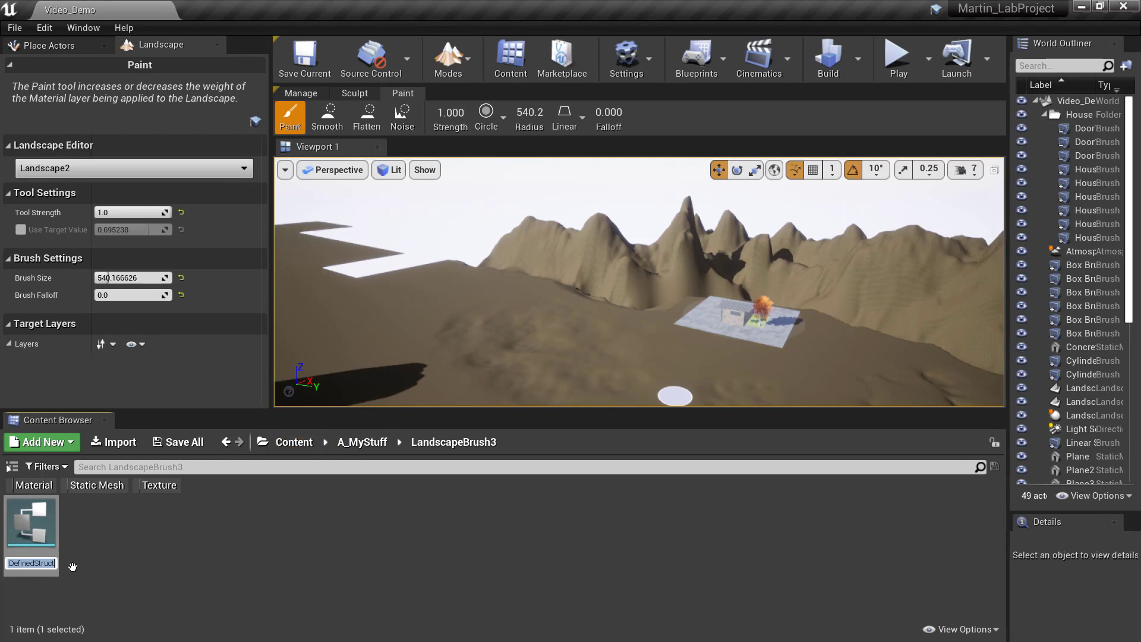
pyautogui.press('Return')
pyautogui.hotkey('ctrl', 'z')
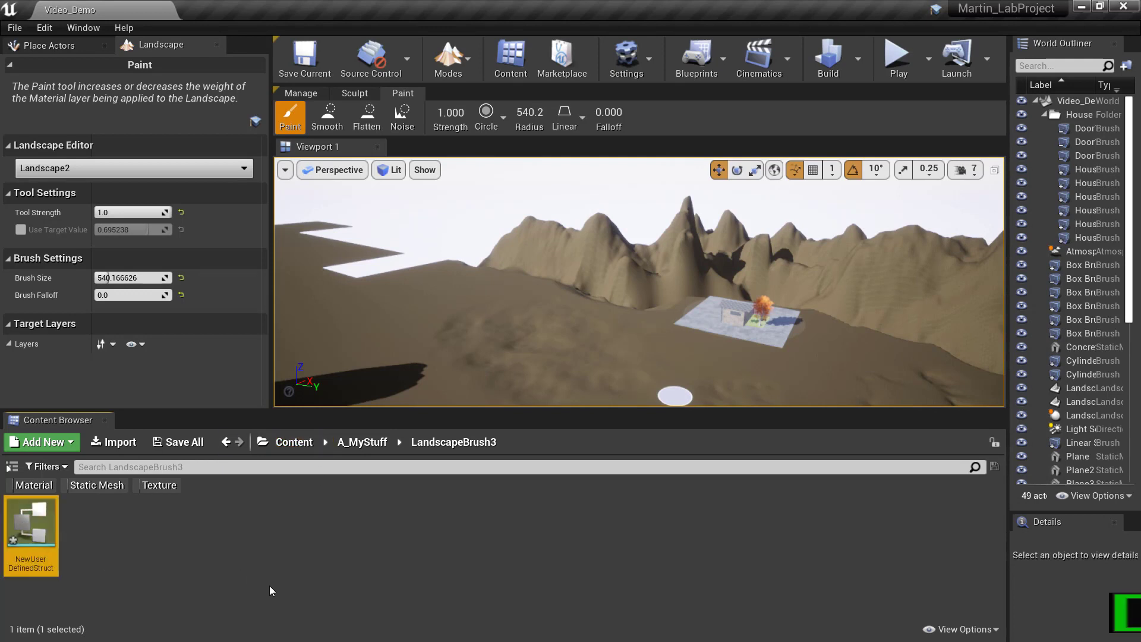
pyautogui.click(231, 543)
pyautogui.click(24, 530)
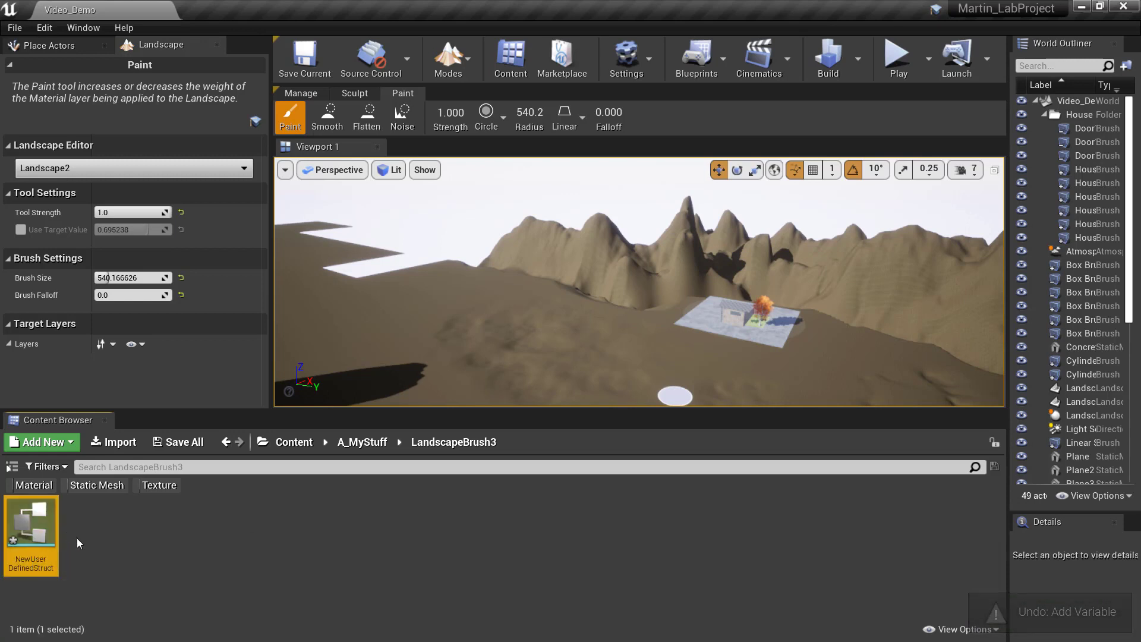
pyautogui.rightClick(46, 528)
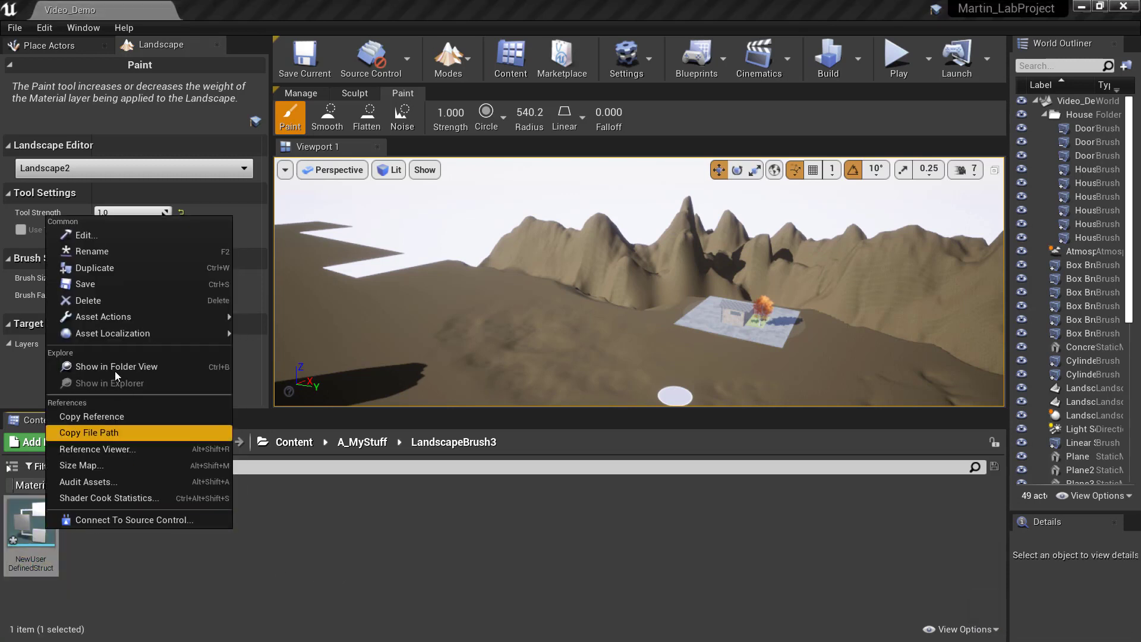
pyautogui.click(96, 297)
pyautogui.click(449, 563)
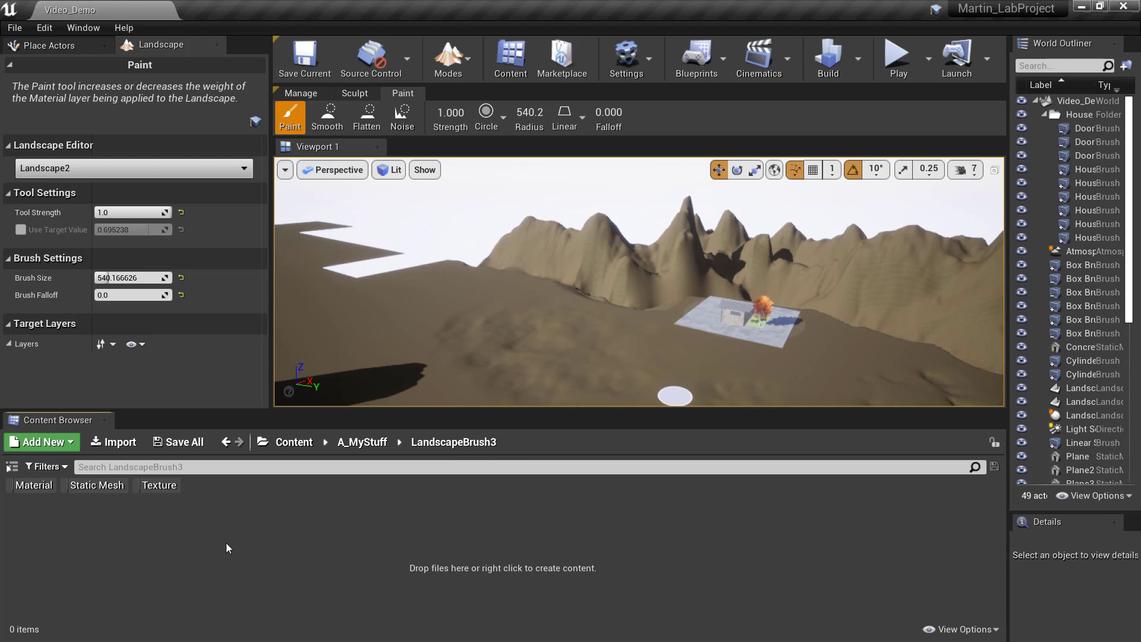
# Create a new material named Landscape_Mat3 in the LandscapeBrush3 folder
pyautogui.rightClick(141, 571)
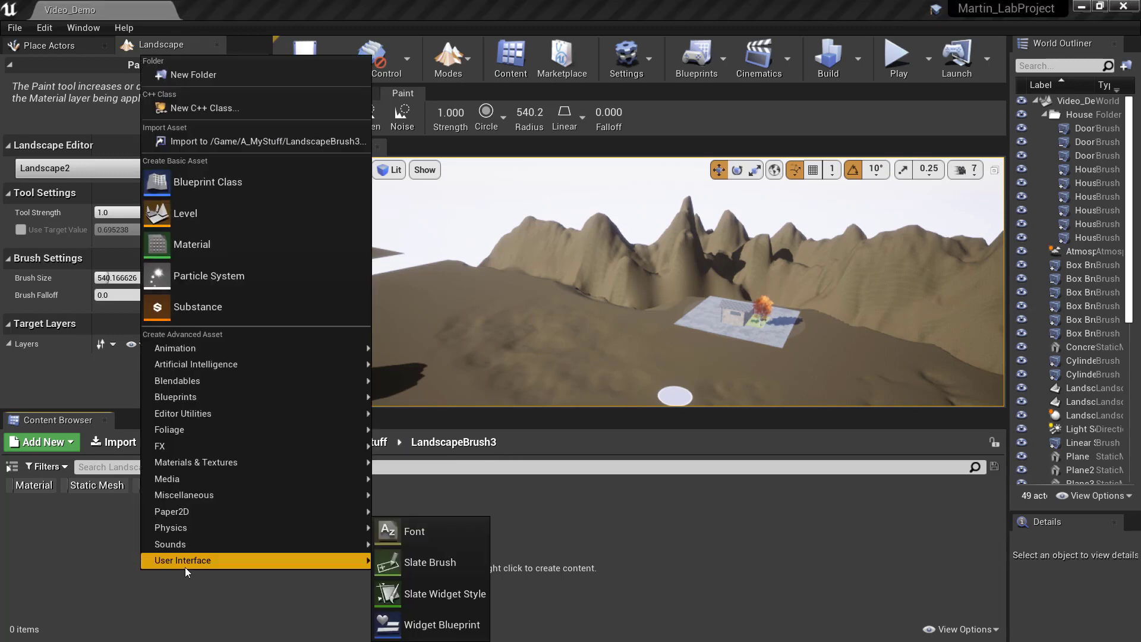
pyautogui.click(183, 246)
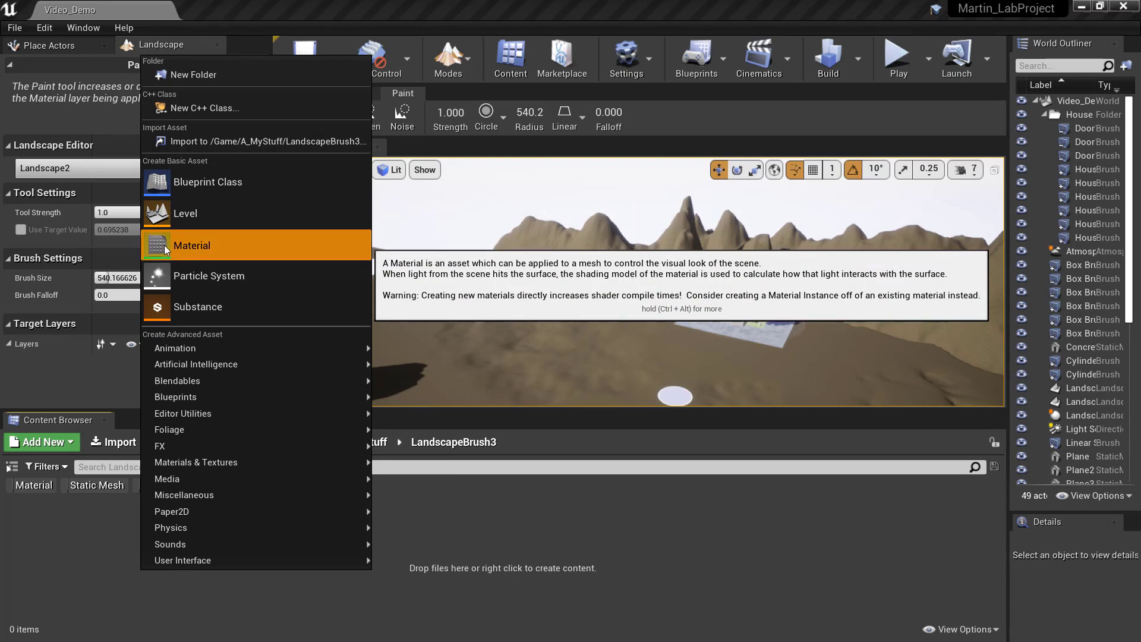
pyautogui.press('BackSpace')
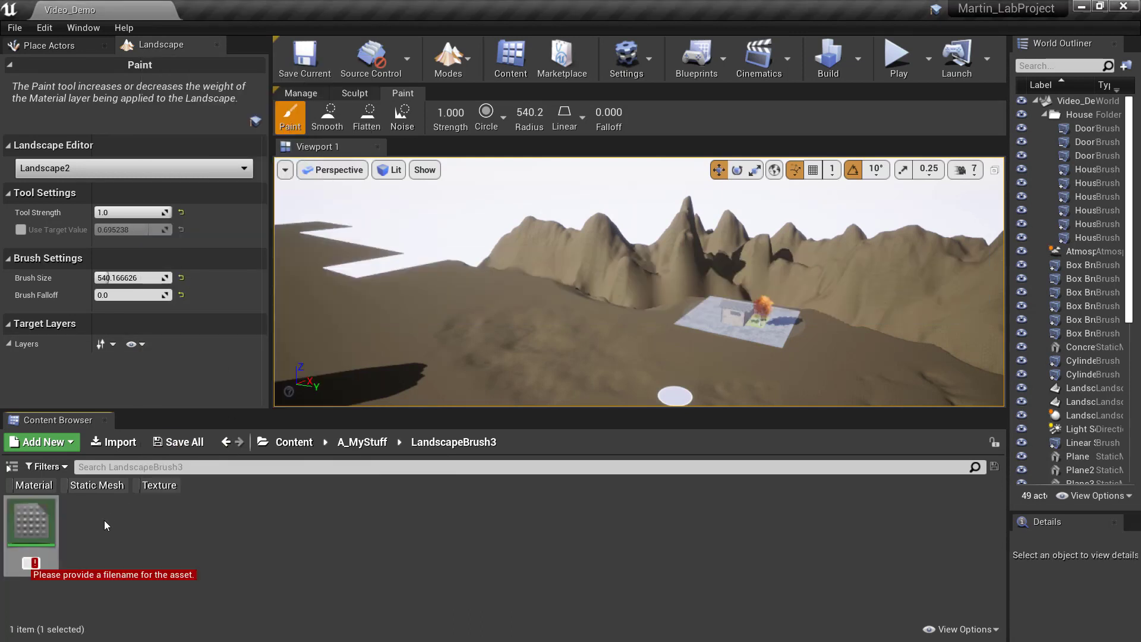
pyautogui.write('Landsca')
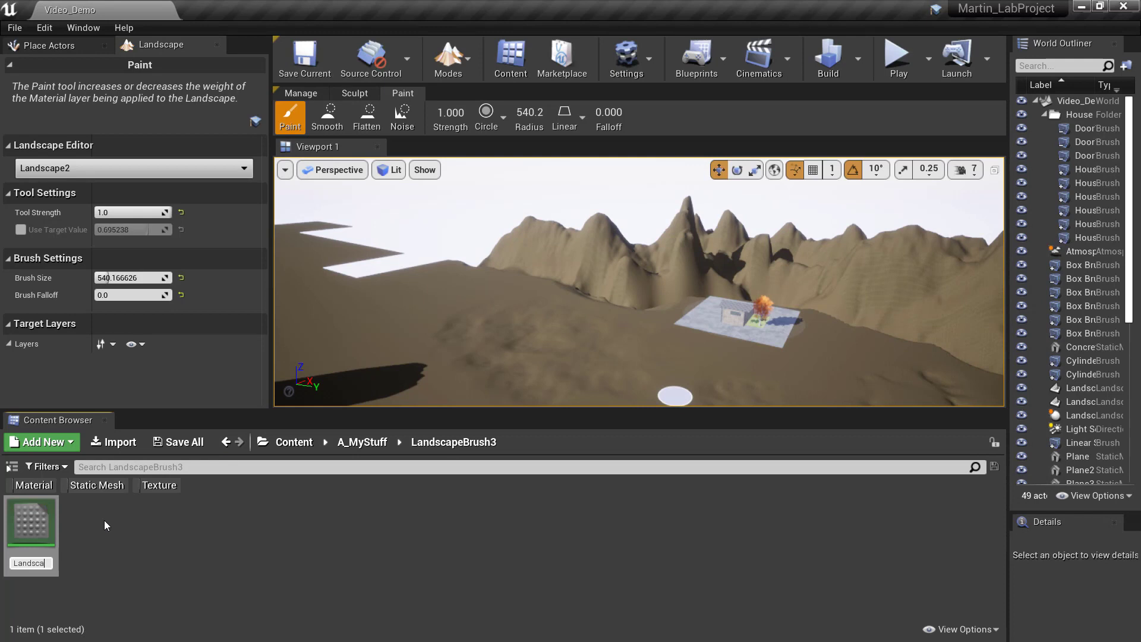
pyautogui.write('pe_Mat3')
pyautogui.press('Return')
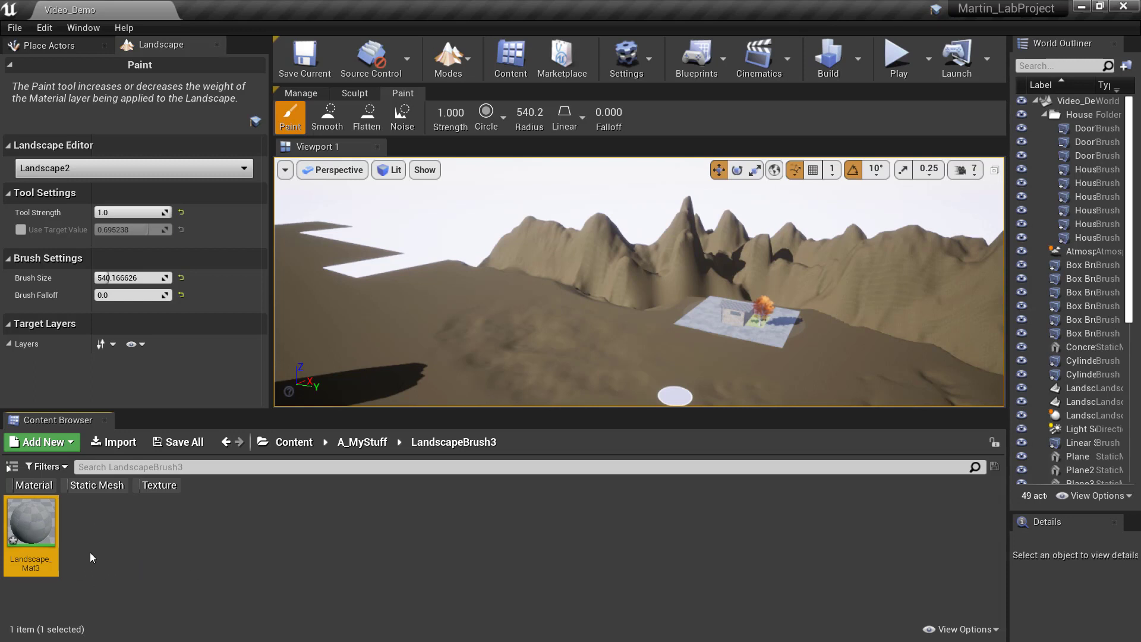
# Open Landscape_Mat3 in a maximized material editor and move its result node sideways to make room for input nodes
pyautogui.doubleClick(33, 526)
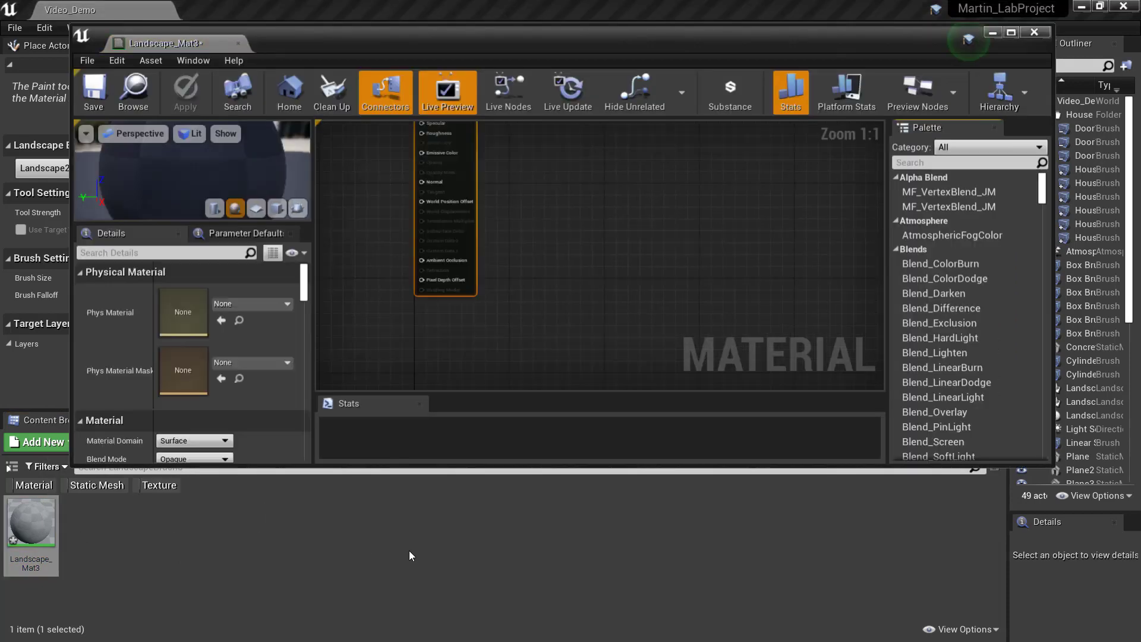
pyautogui.click(1011, 33)
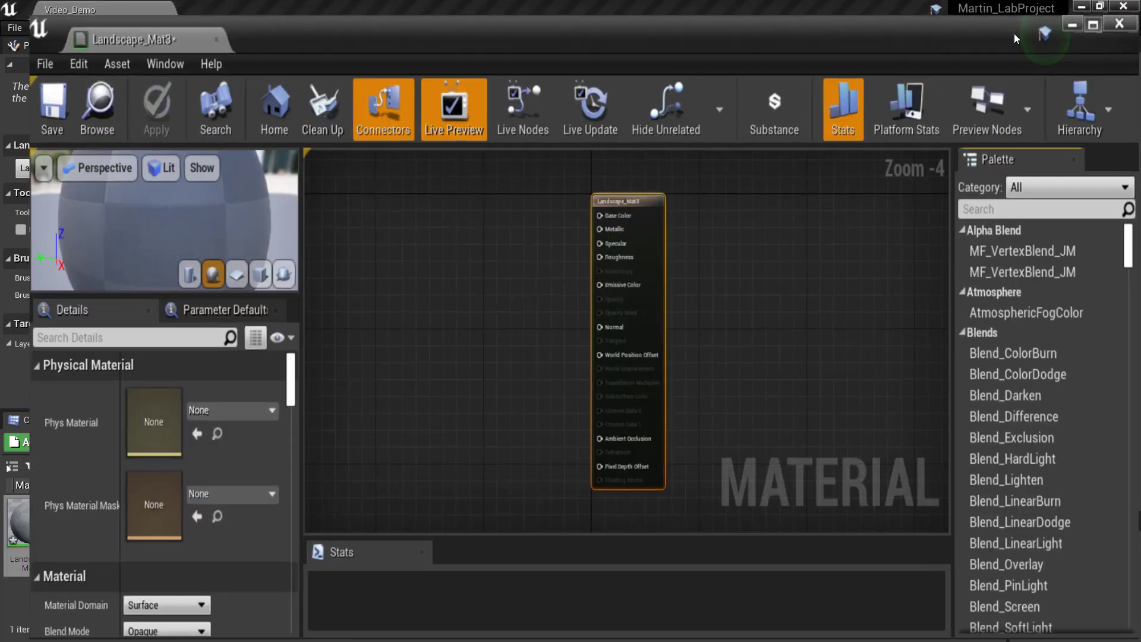
pyautogui.moveTo(490, 165); pyautogui.dragTo(592, 240, button='right')
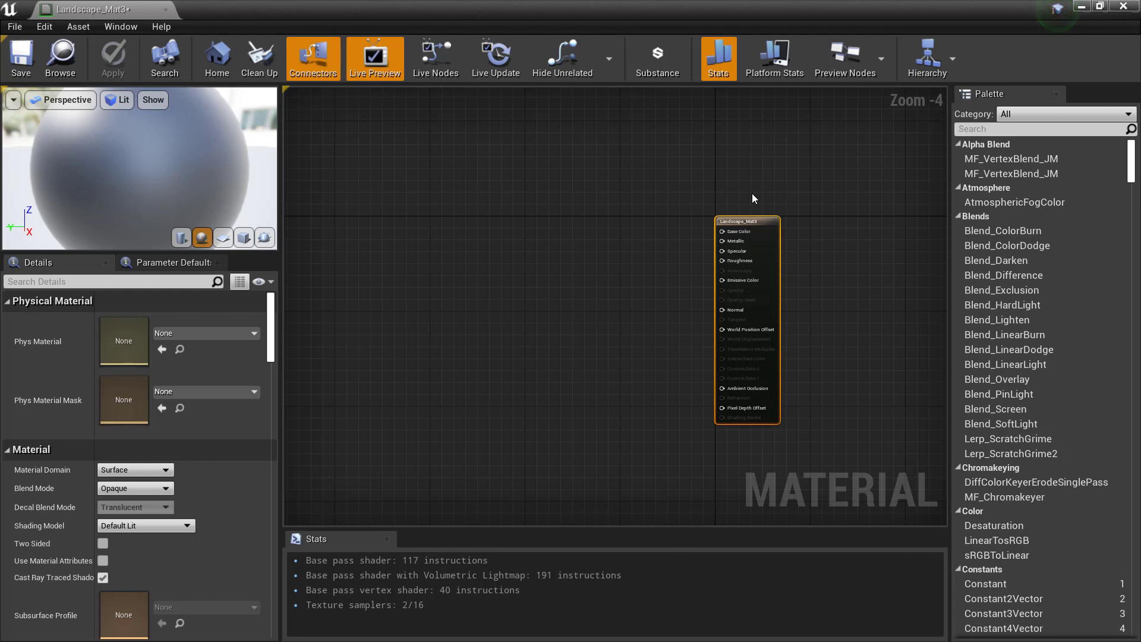
pyautogui.moveTo(745, 221); pyautogui.dragTo(787, 225)
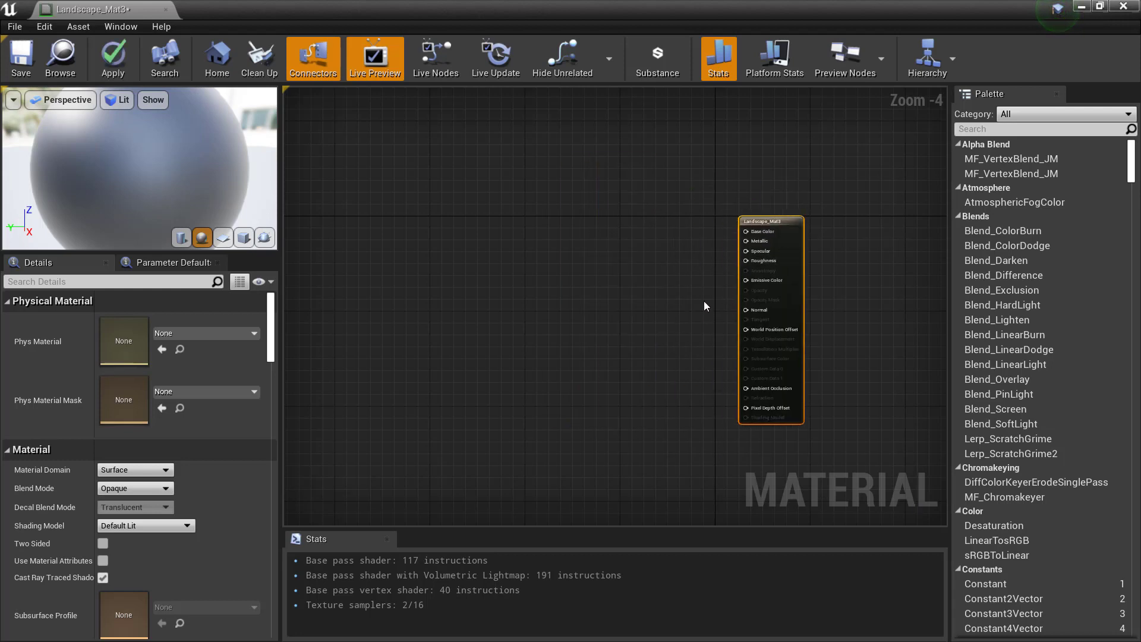
# Add a LandscapeLayerBlend node to the material graph and place it on the input side of the result node, level with Base Color
pyautogui.scroll(4, 776, 304)
pyautogui.moveTo(781, 229); pyautogui.dragTo(680, 302, button='right')
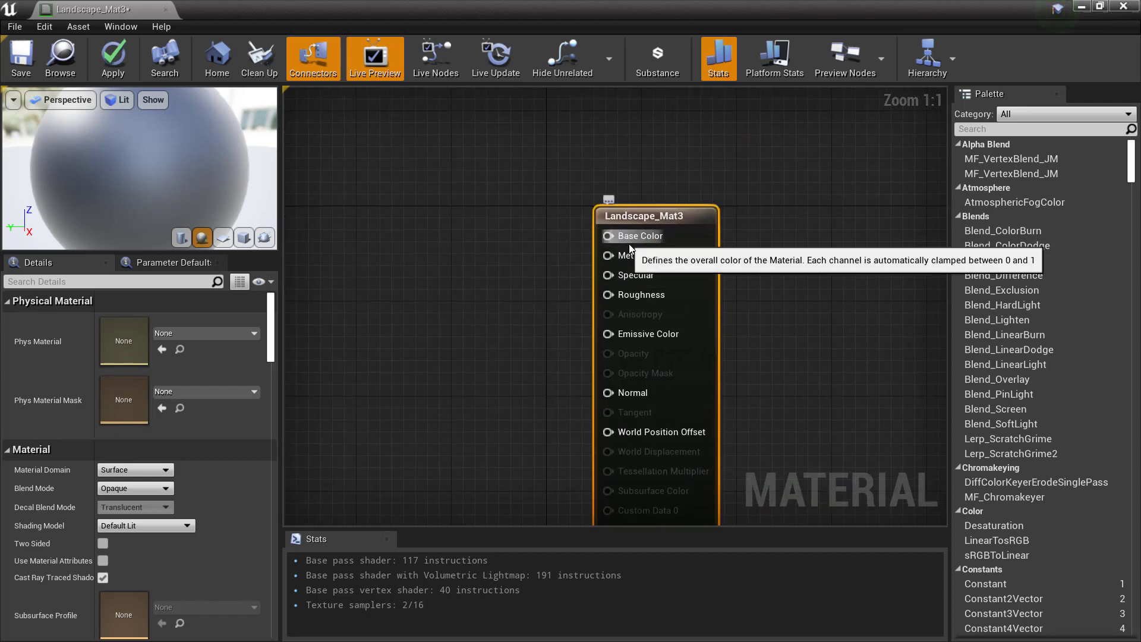
pyautogui.scroll(-1, 639, 290)
pyautogui.moveTo(540, 350); pyautogui.dragTo(547, 247, button='right')
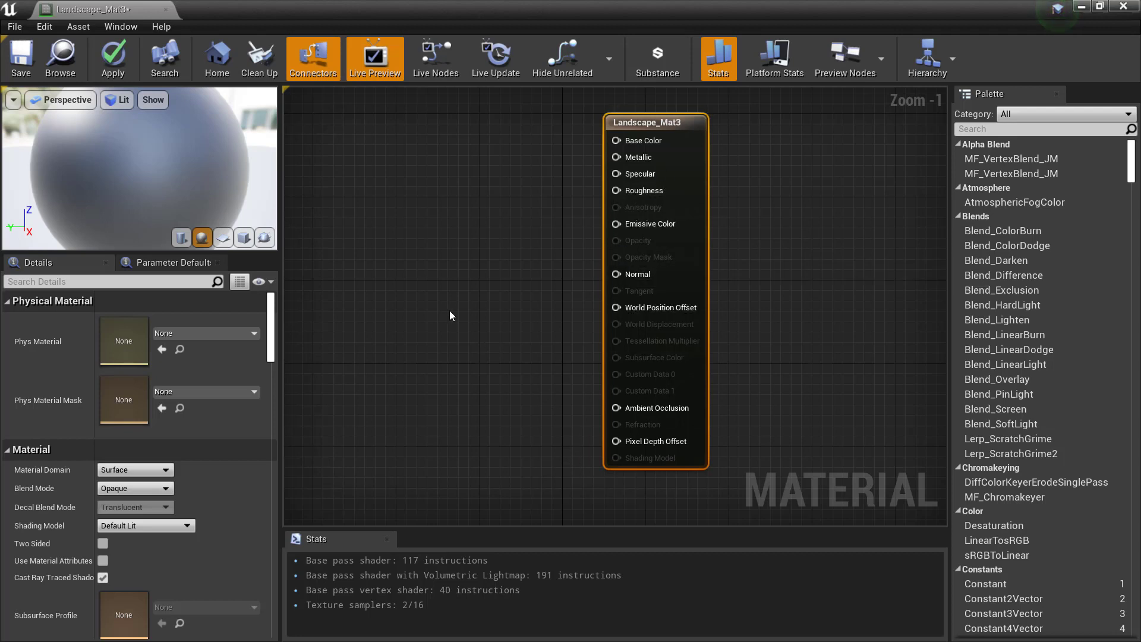
pyautogui.moveTo(450, 313); pyautogui.dragTo(552, 333, button='right')
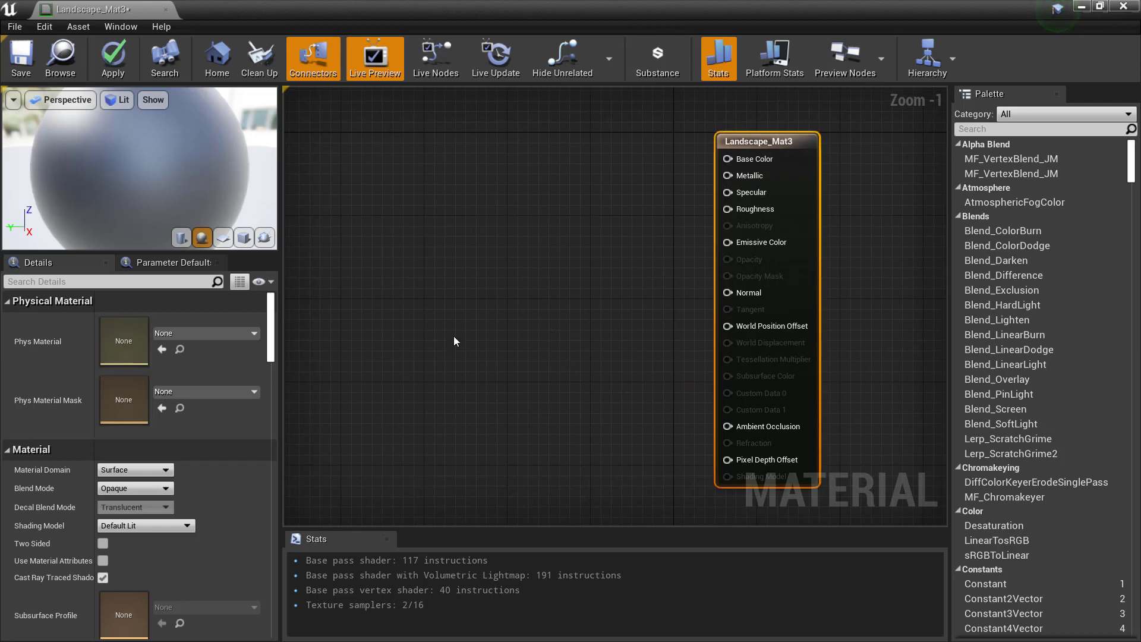
pyautogui.rightClick(505, 219)
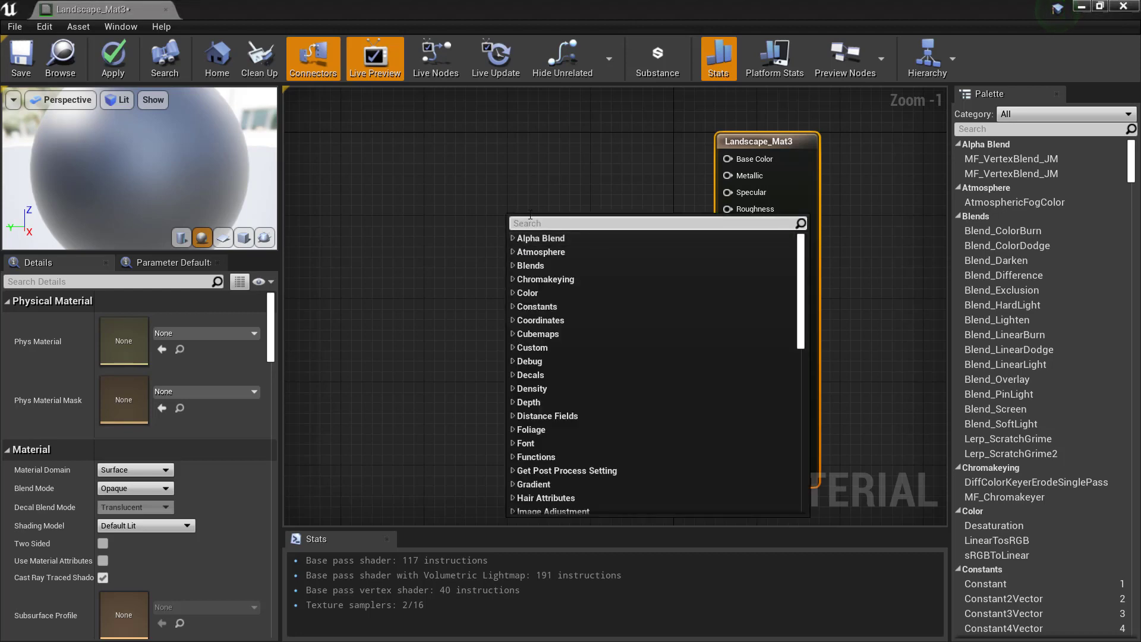
pyautogui.write('Layer Blend')
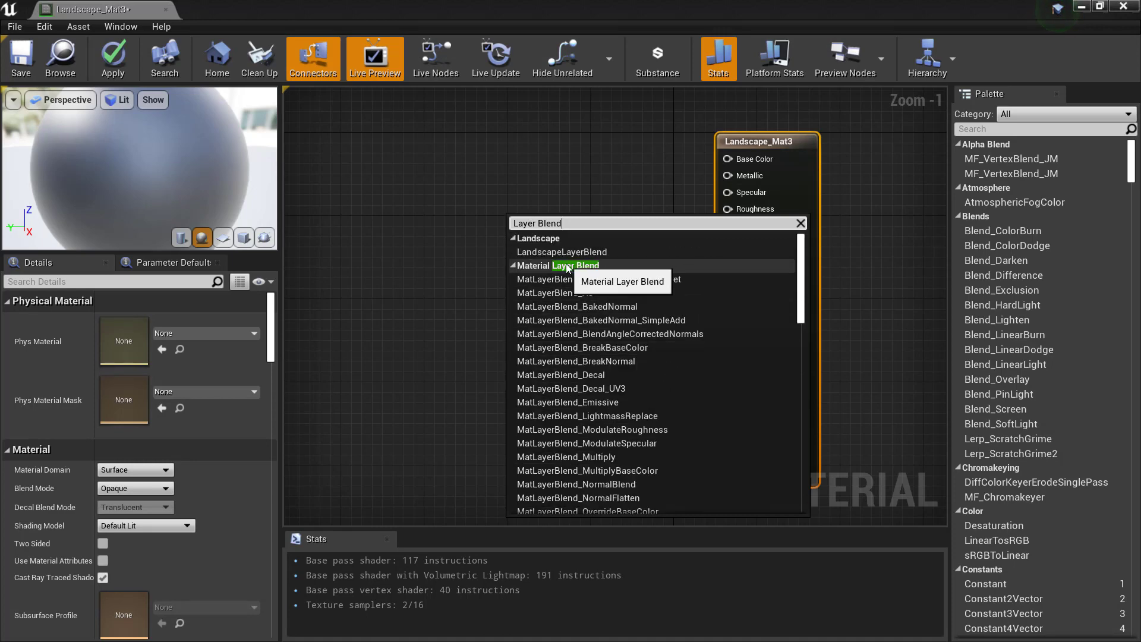
pyautogui.click(598, 252)
pyautogui.moveTo(531, 223); pyautogui.dragTo(573, 153)
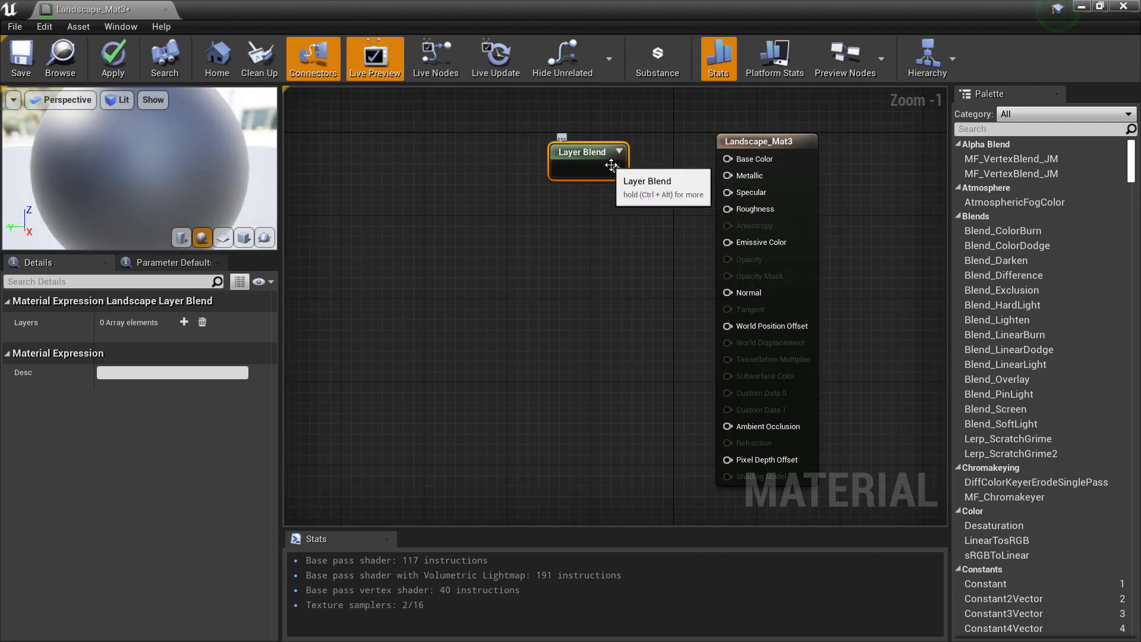
pyautogui.moveTo(635, 162); pyautogui.dragTo(644, 230)
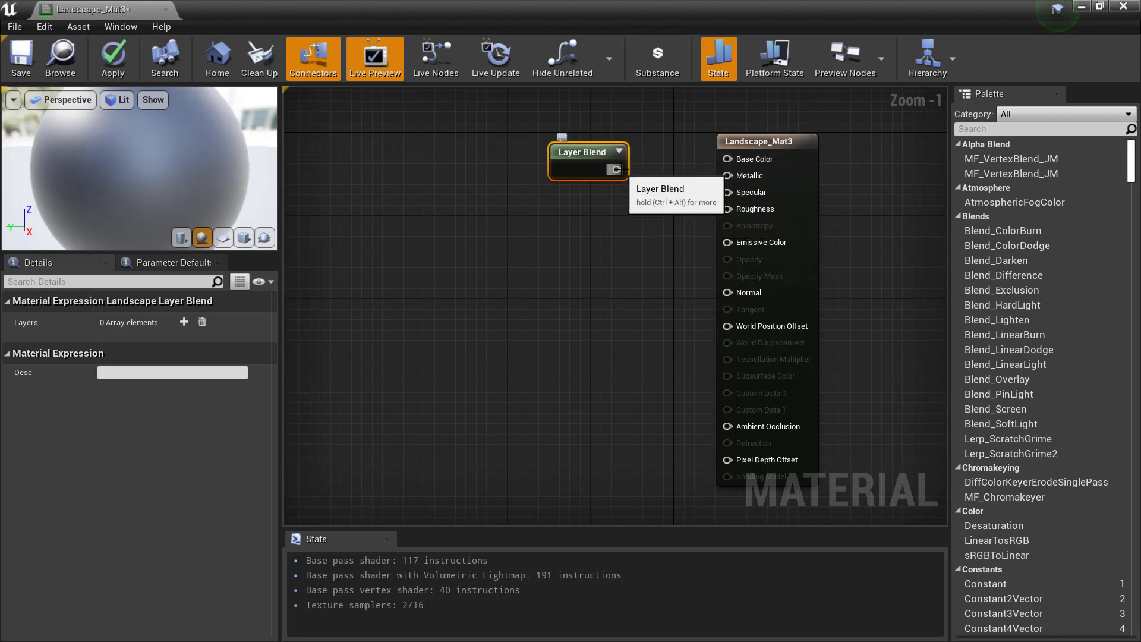
pyautogui.moveTo(617, 170); pyautogui.dragTo(729, 157)
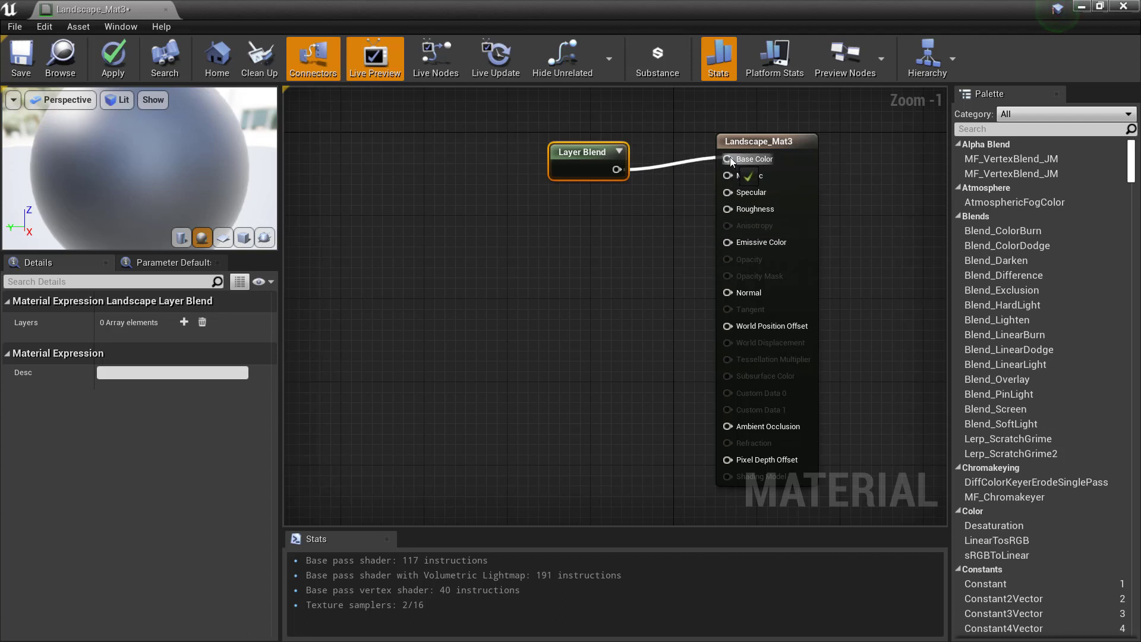
pyautogui.moveTo(730, 157); pyautogui.dragTo(729, 344)
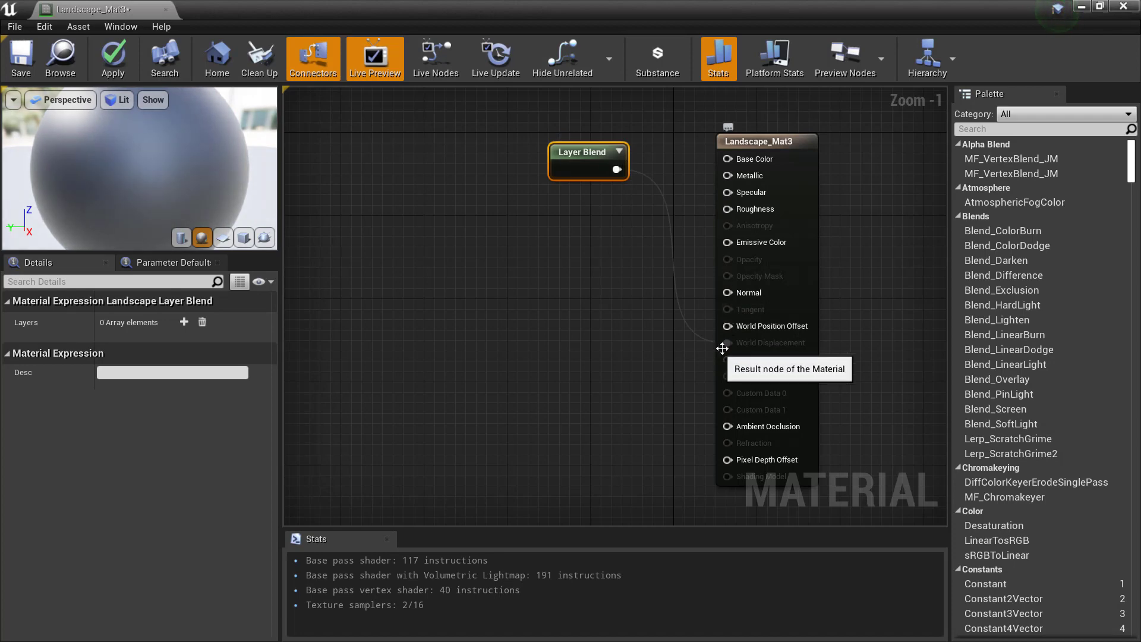
pyautogui.rightClick(618, 171)
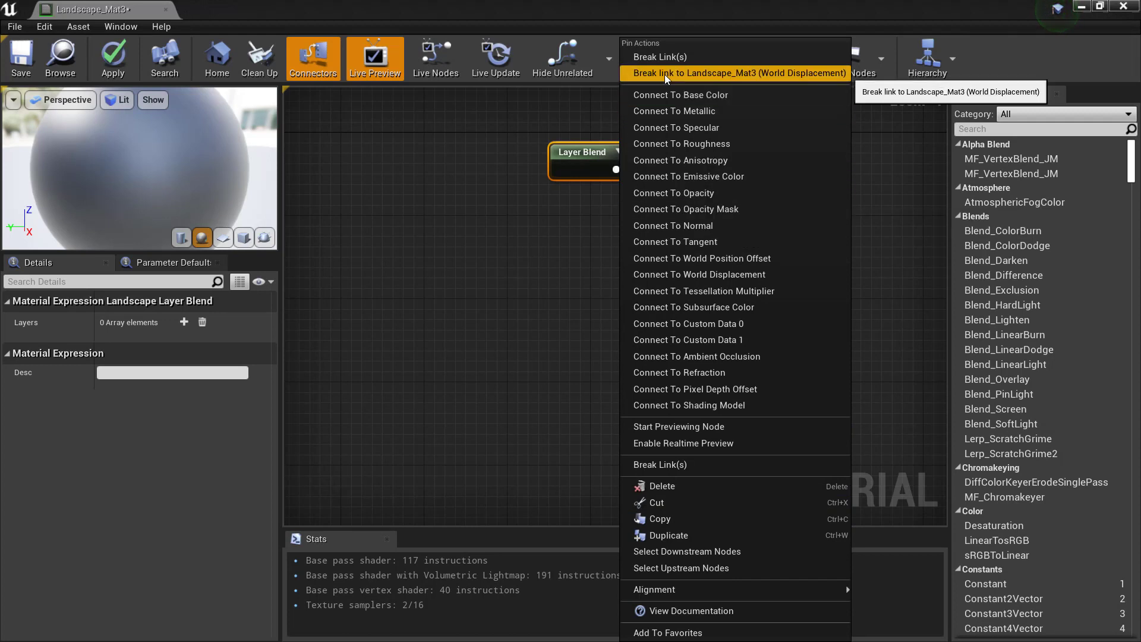
pyautogui.click(724, 72)
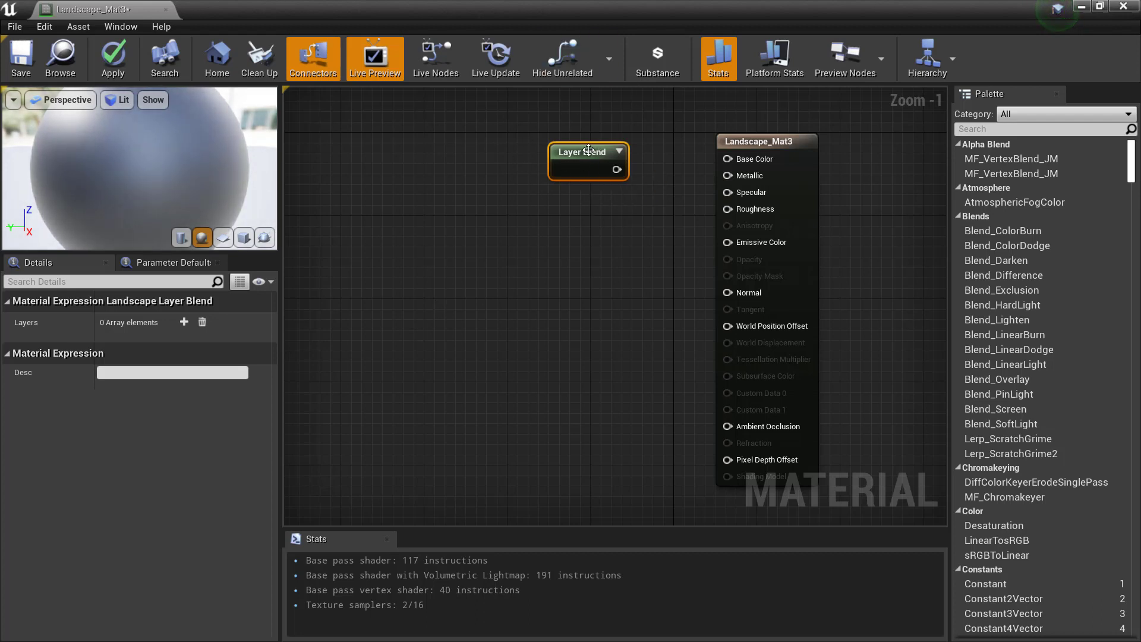
# Shift the Layer Blend node slightly closer to the Landscape_Mat3 result node
pyautogui.moveTo(588, 152); pyautogui.dragTo(599, 152)
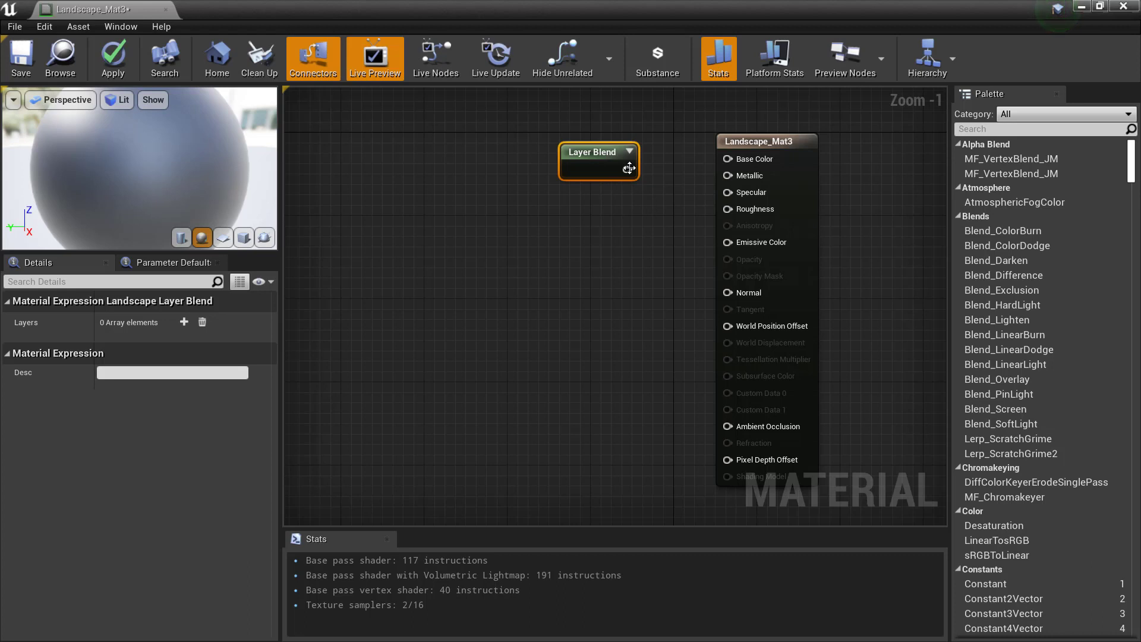
# Compare the detail properties of the Landscape_Mat3 result node with those of the Layer Blend node
pyautogui.click(749, 139)
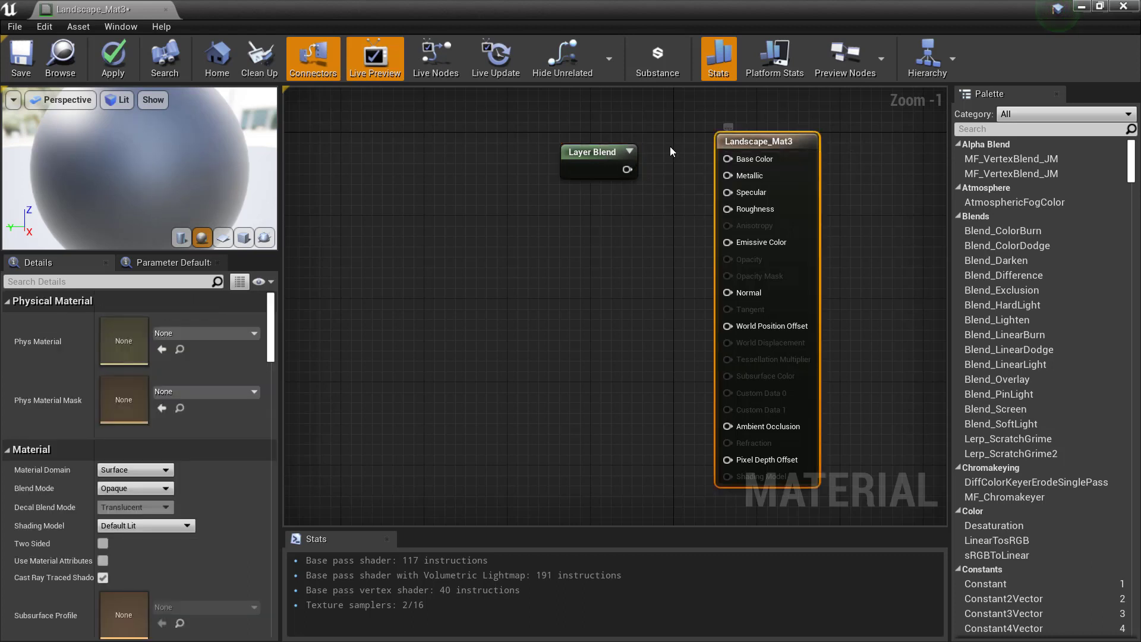
pyautogui.click(607, 151)
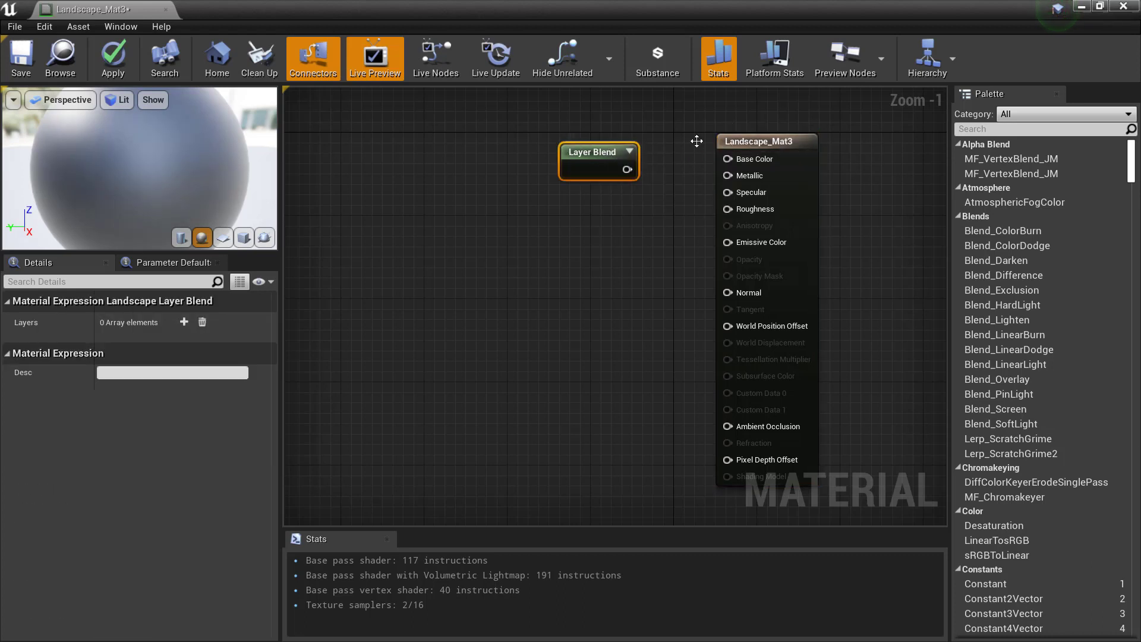
pyautogui.click(746, 142)
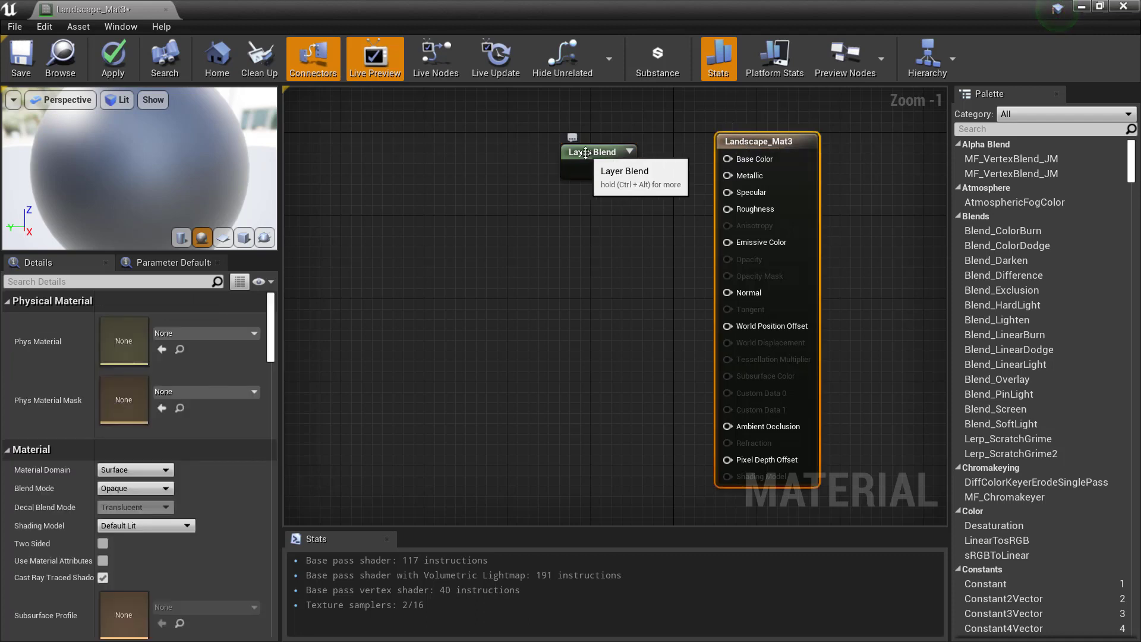
pyautogui.click(590, 165)
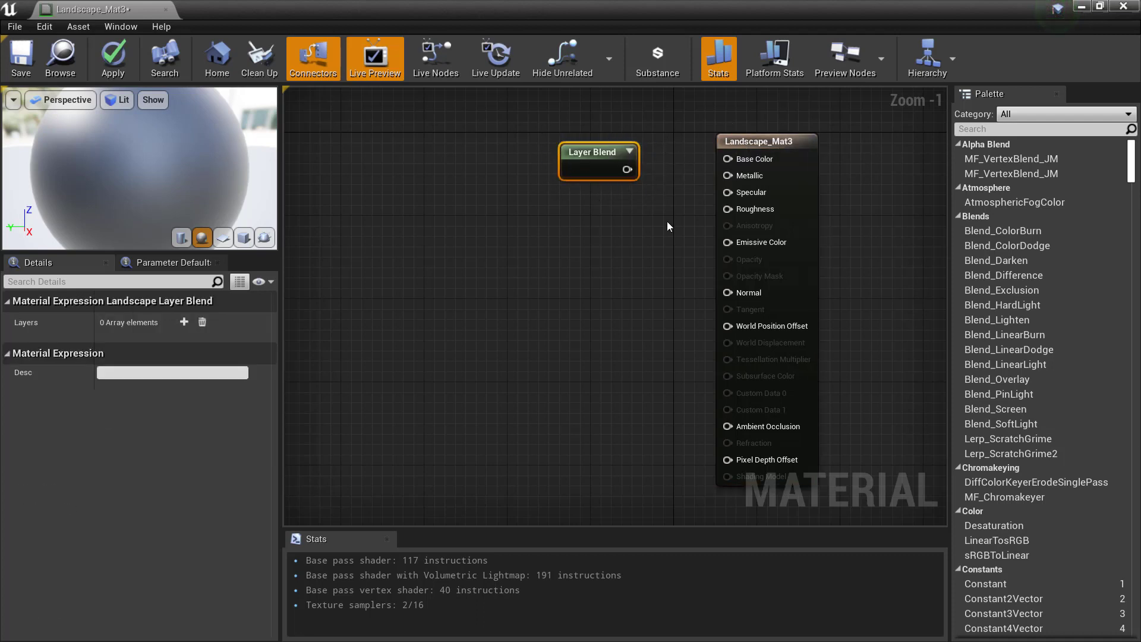
pyautogui.click(764, 141)
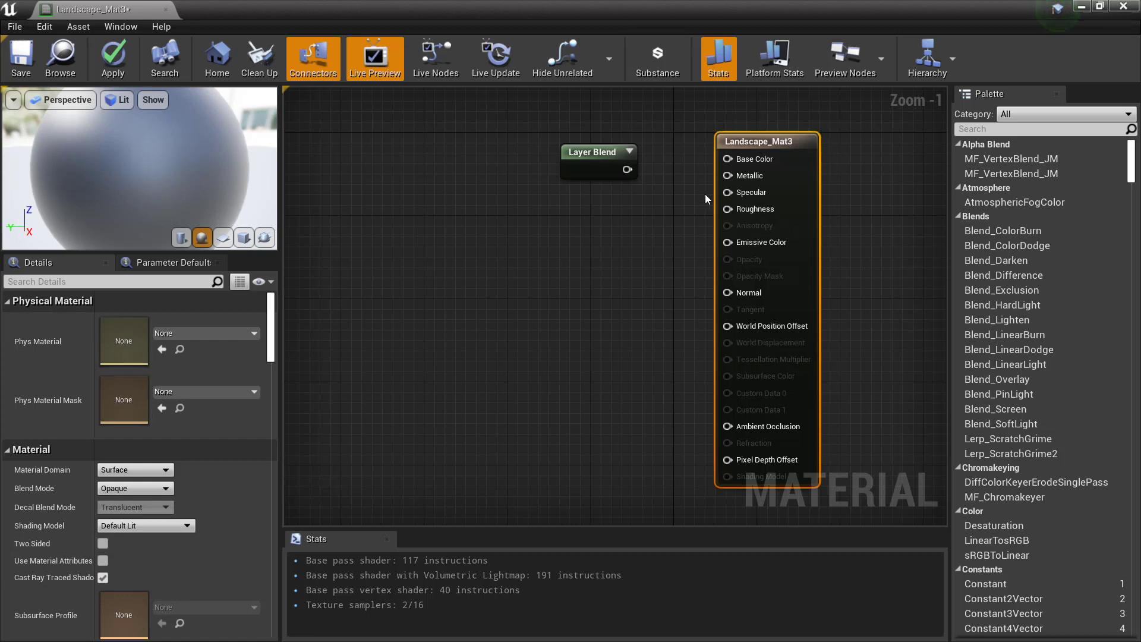
pyautogui.click(591, 154)
pyautogui.click(767, 142)
pyautogui.click(606, 153)
pyautogui.click(735, 148)
# Add five layers to the Layer Blend node and move the node slightly farther from the Landscape_Mat3 result node
pyautogui.click(596, 163)
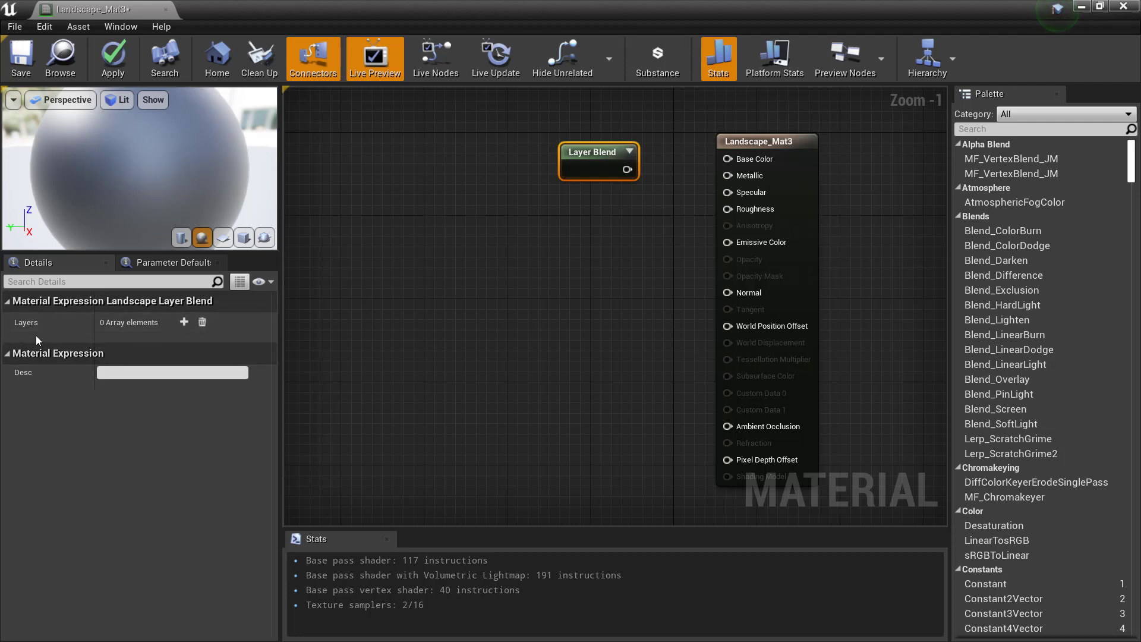
pyautogui.click(184, 321)
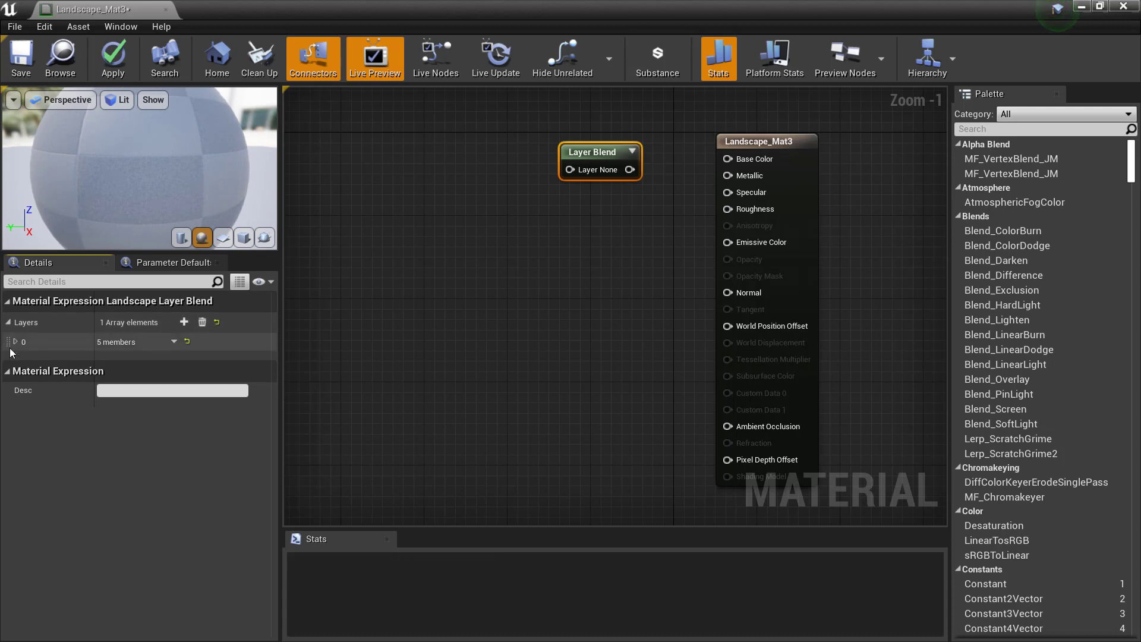
pyautogui.click(182, 326)
pyautogui.click(182, 326)
pyautogui.click(181, 325)
pyautogui.click(182, 325)
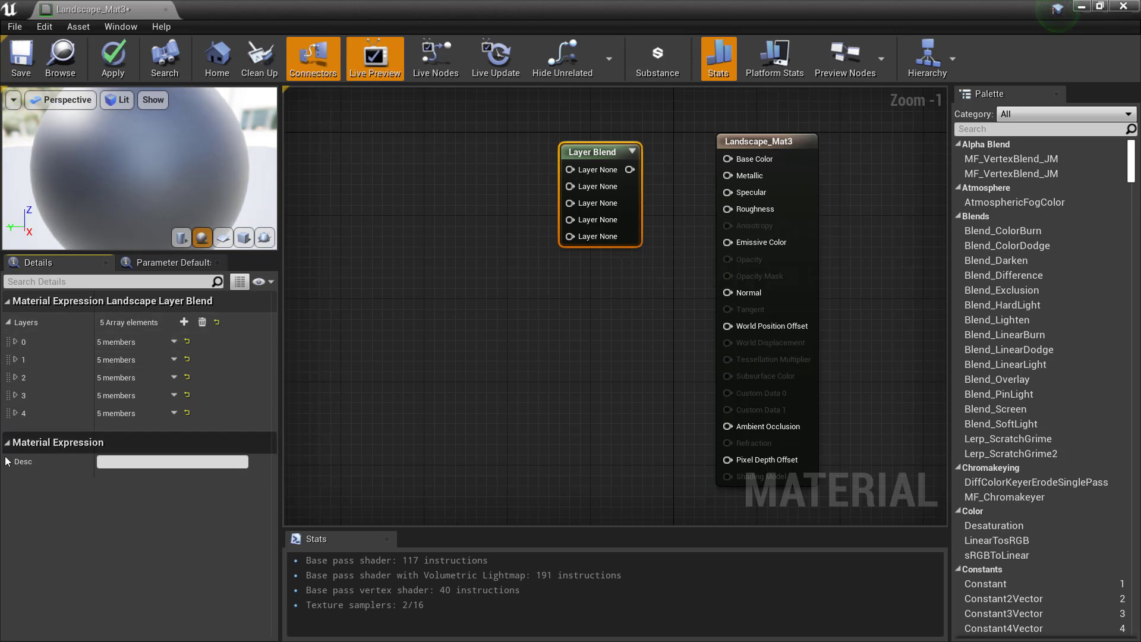
pyautogui.moveTo(582, 161); pyautogui.dragTo(543, 166)
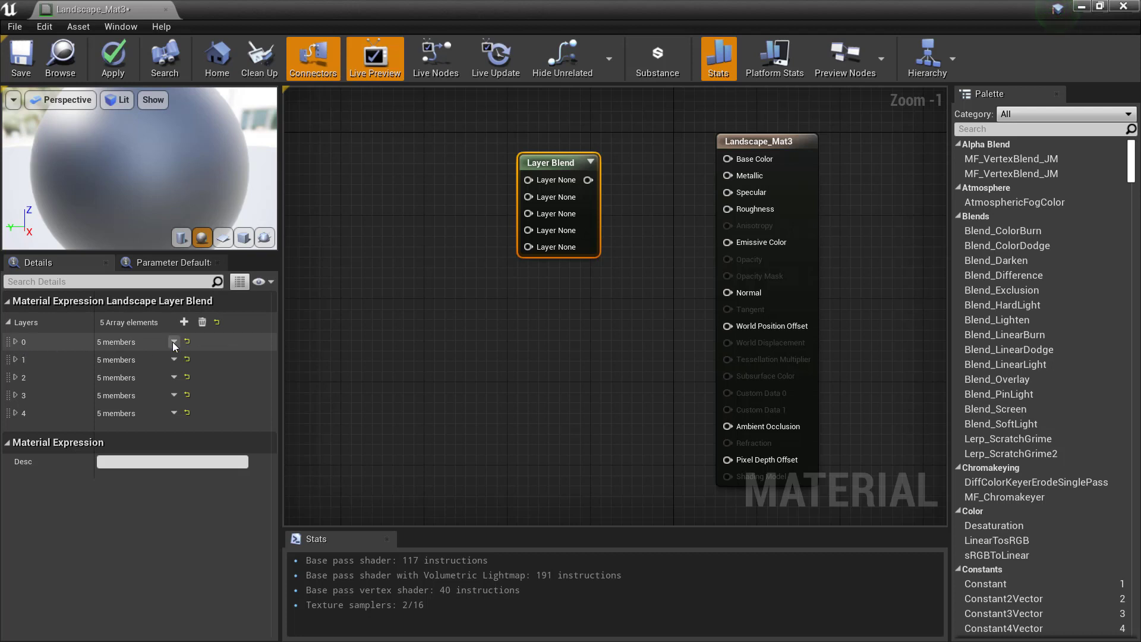
# Name layer 0 of the Layer Blend node Snow
pyautogui.click(11, 322)
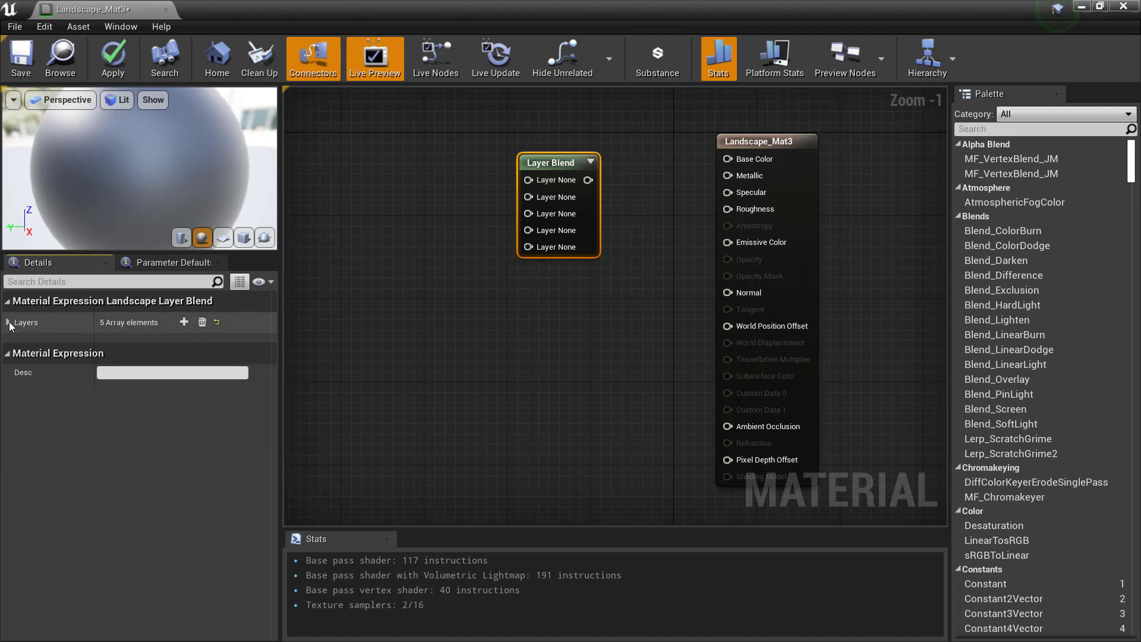
pyautogui.click(9, 322)
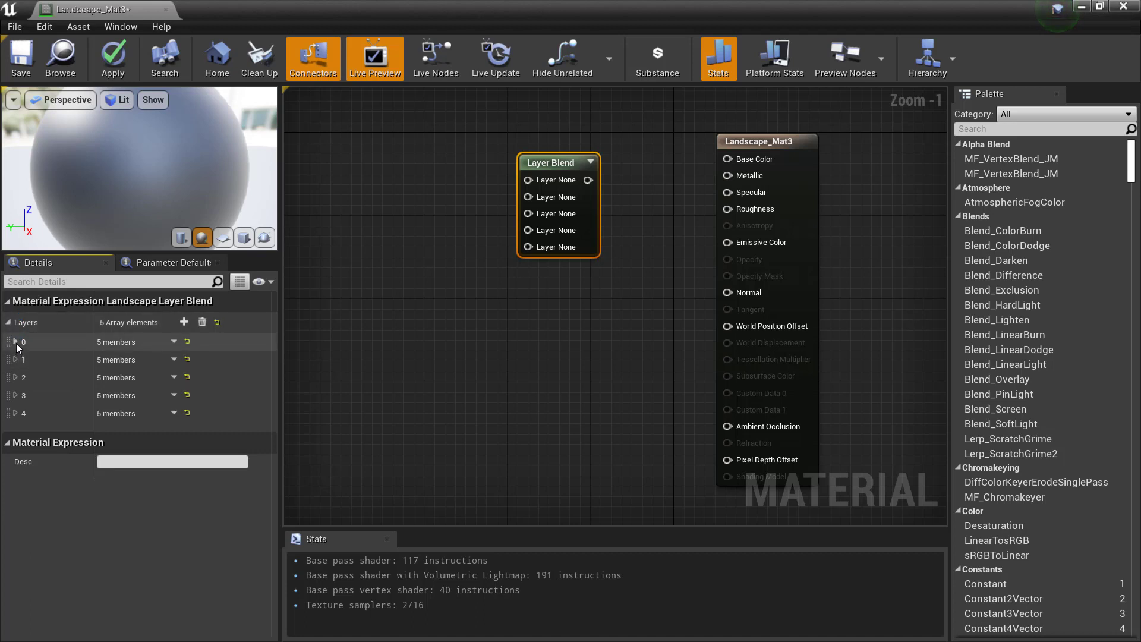
pyautogui.click(17, 343)
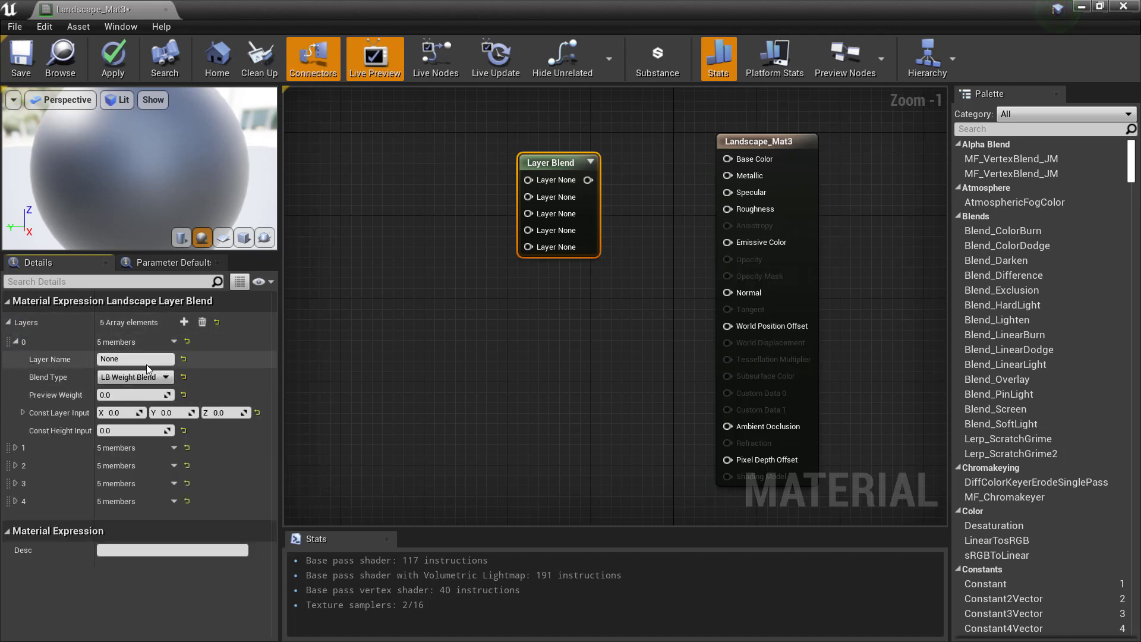
pyautogui.click(126, 360)
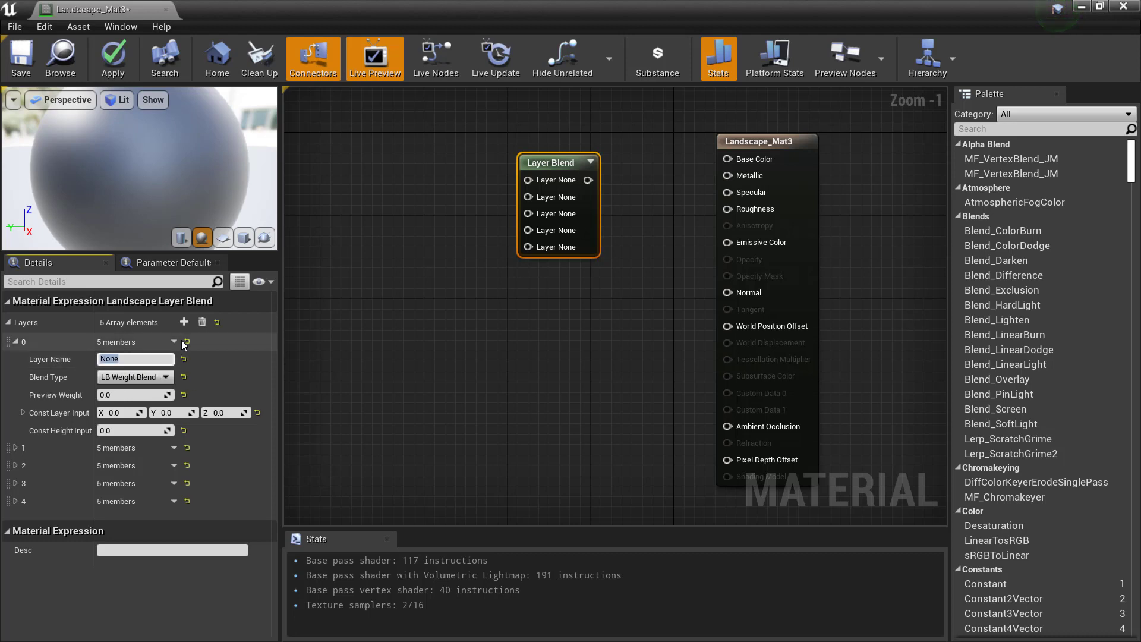
pyautogui.press('BackSpace')
pyautogui.write('Snow')
pyautogui.click(15, 342)
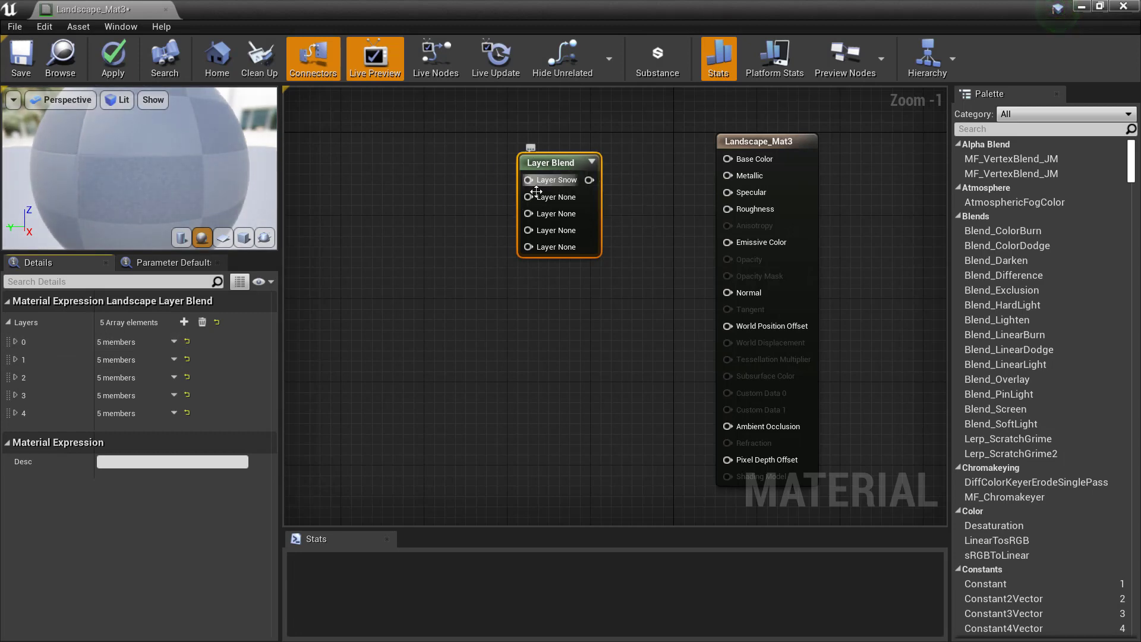
# Name layer 1 of the Layer Blend node Rock and layer 2 Grass
pyautogui.click(16, 358)
pyautogui.click(146, 376)
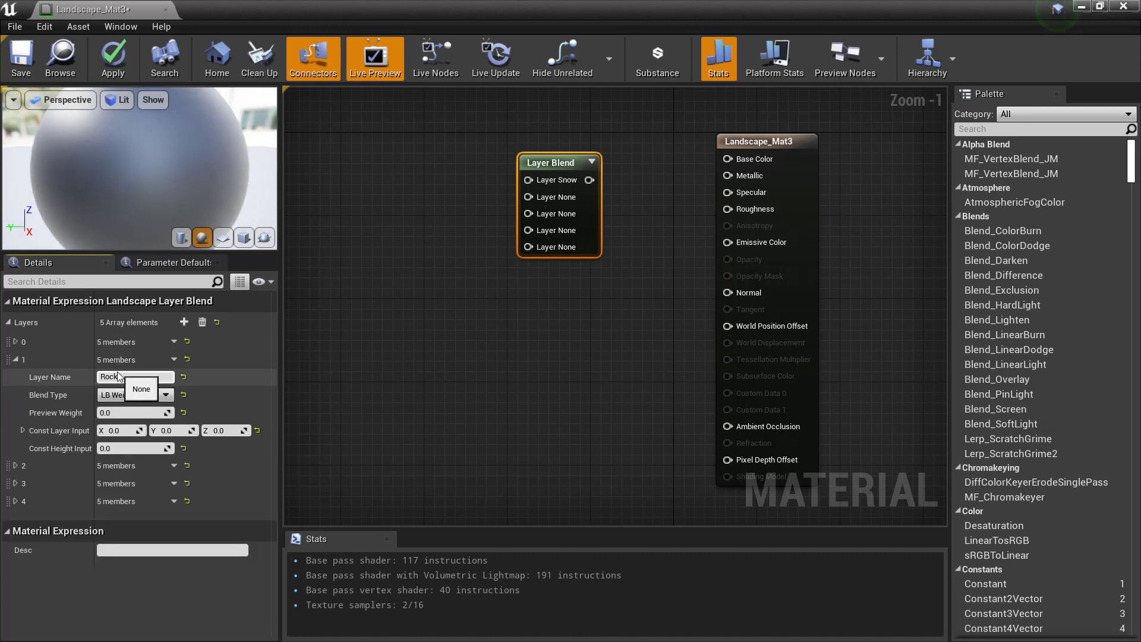
pyautogui.click(16, 359)
pyautogui.click(16, 377)
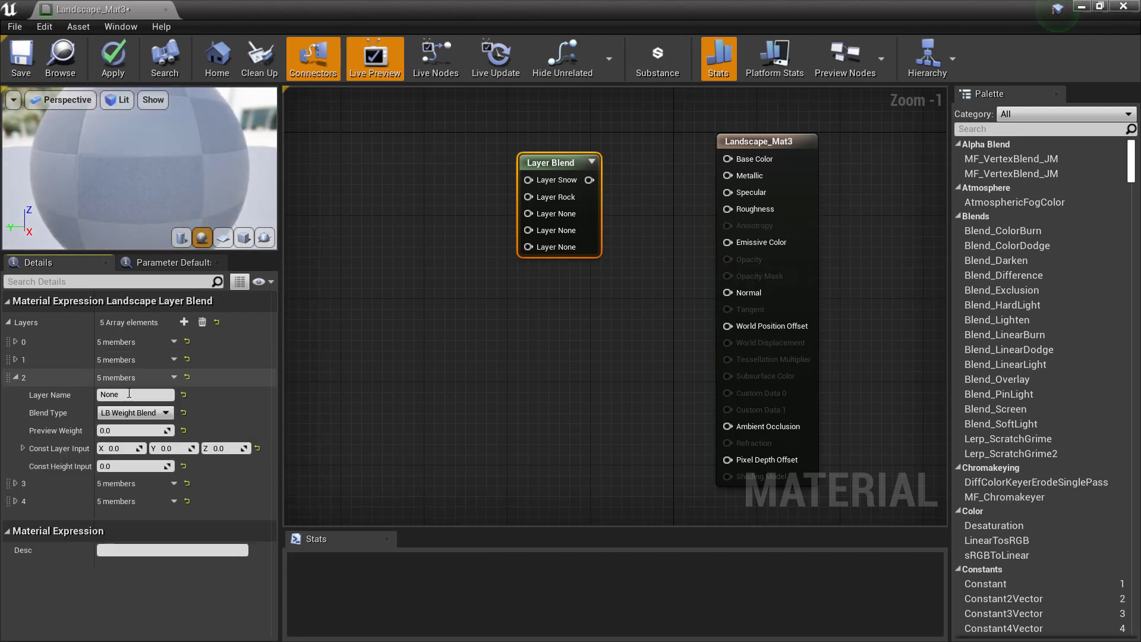
pyautogui.click(129, 394)
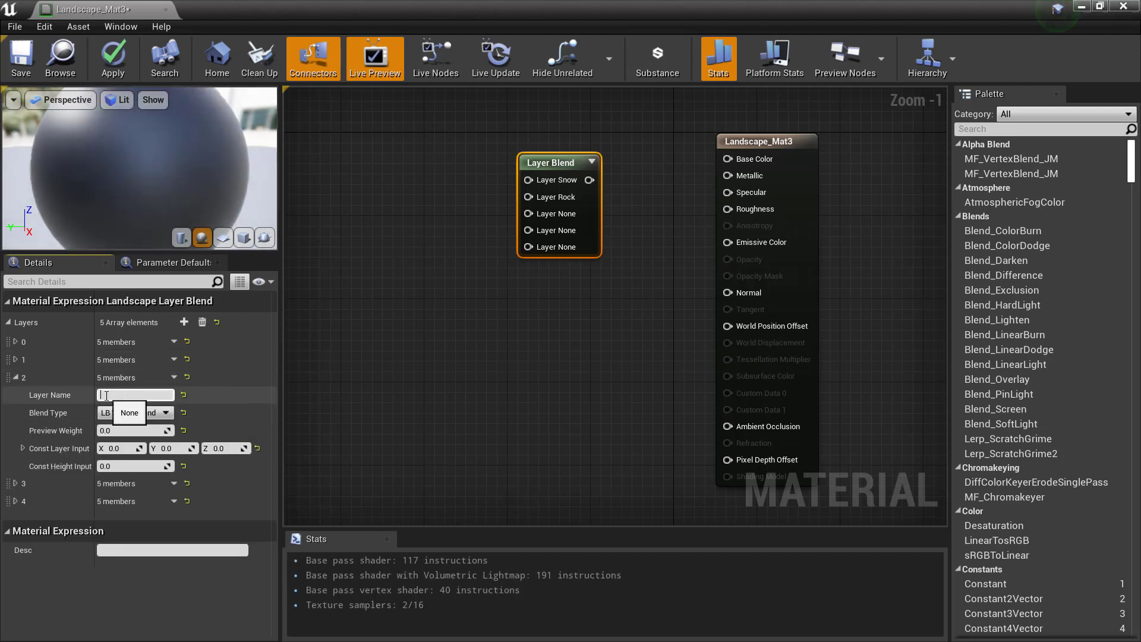
pyautogui.write('Grass')
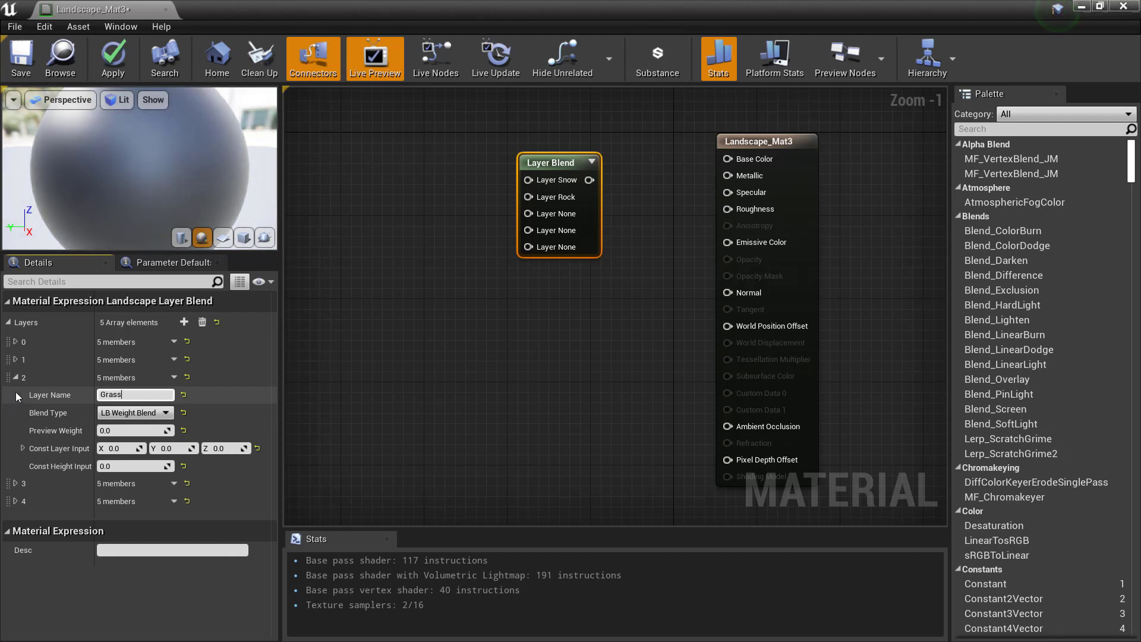
pyautogui.click(13, 380)
pyautogui.click(16, 378)
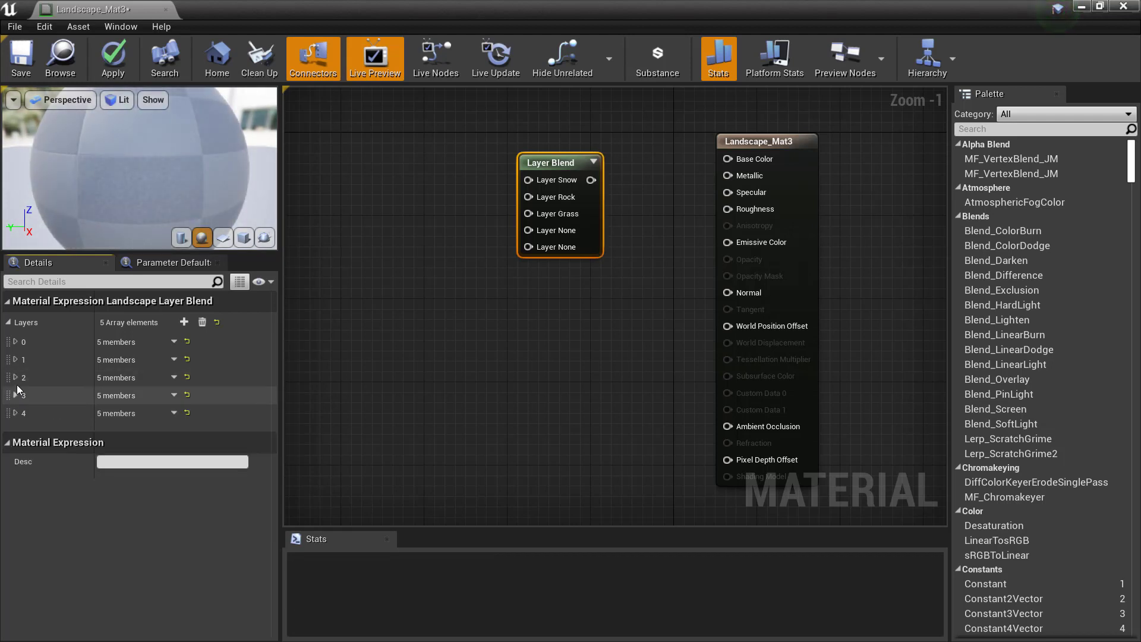
# Name layer 3 of the Layer Blend node Dirt and layer 4 Sand
pyautogui.click(16, 396)
pyautogui.doubleClick(135, 412)
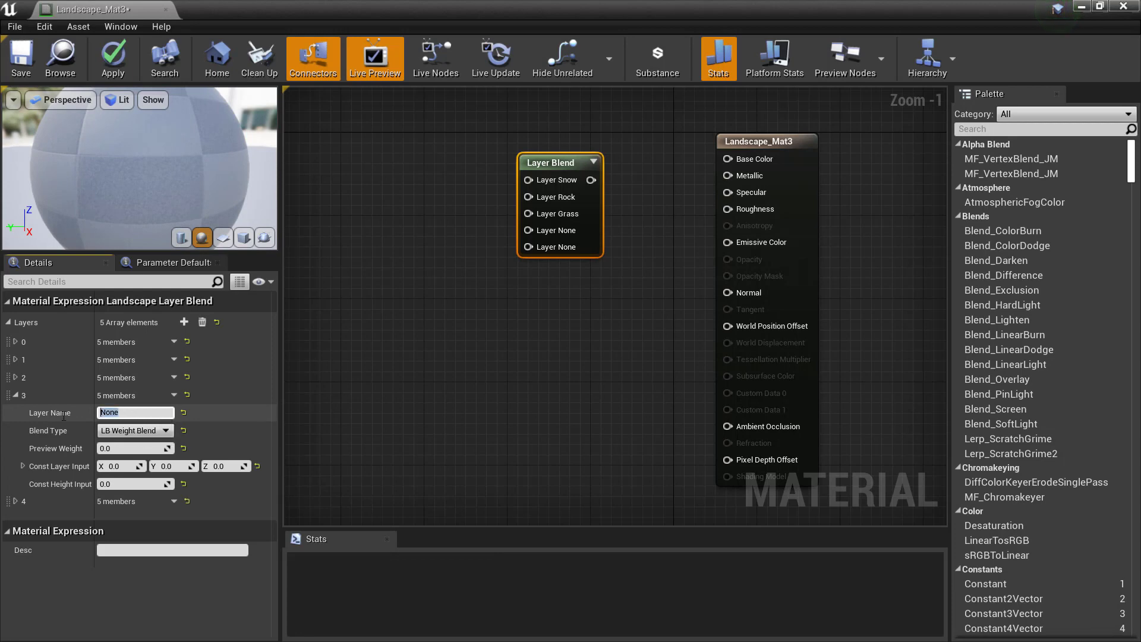
pyautogui.write('Dirt')
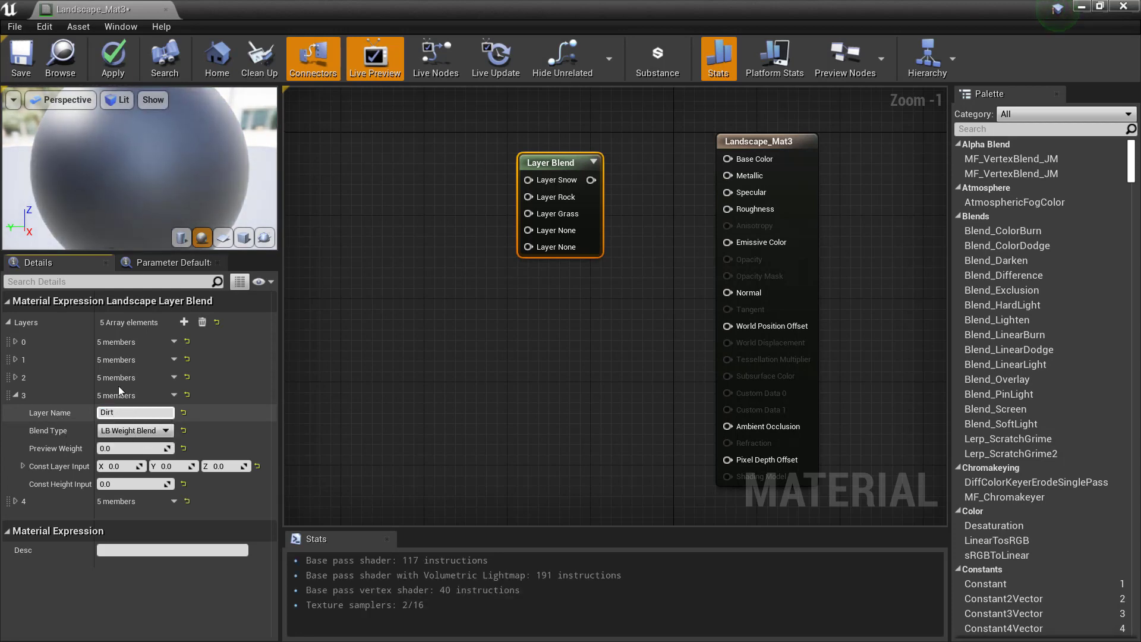
pyautogui.click(16, 397)
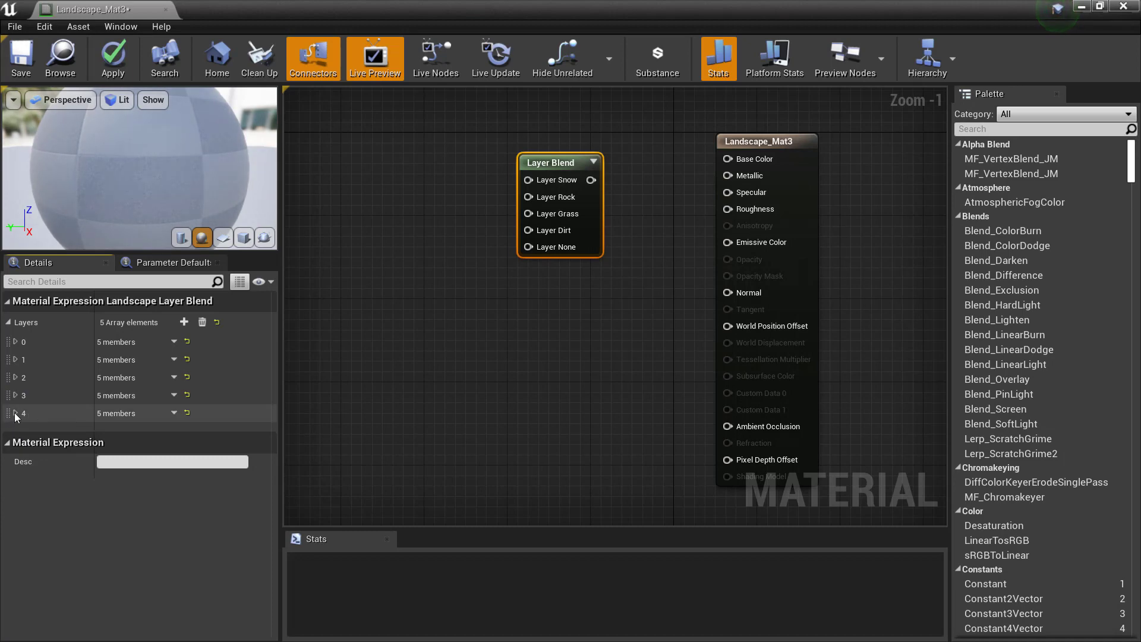
pyautogui.click(15, 412)
pyautogui.doubleClick(136, 429)
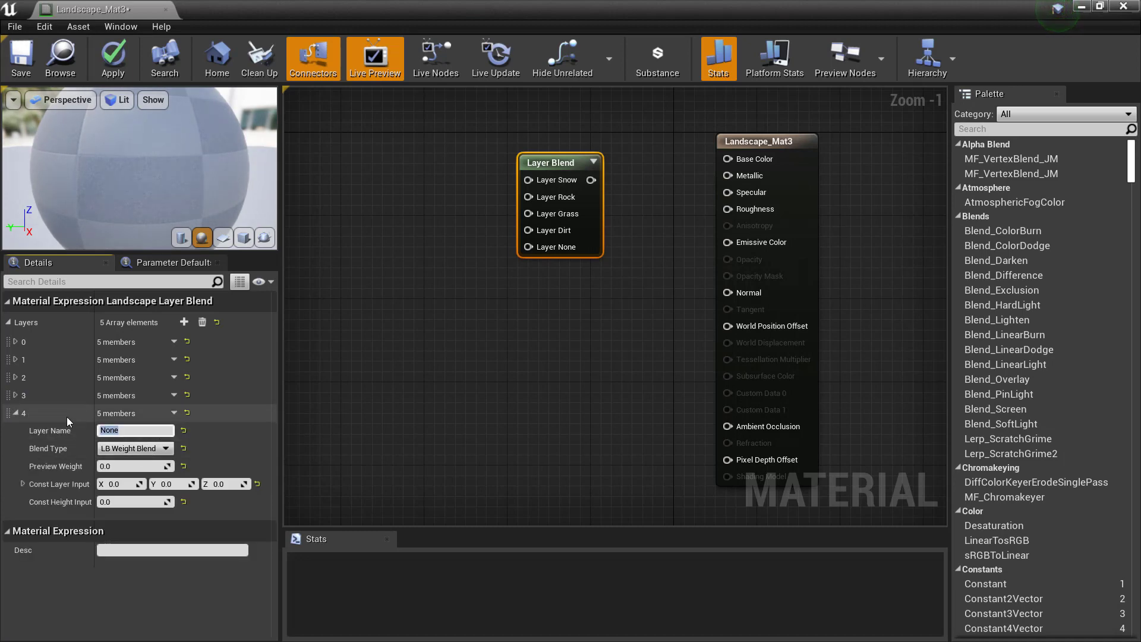
pyautogui.write('Sand')
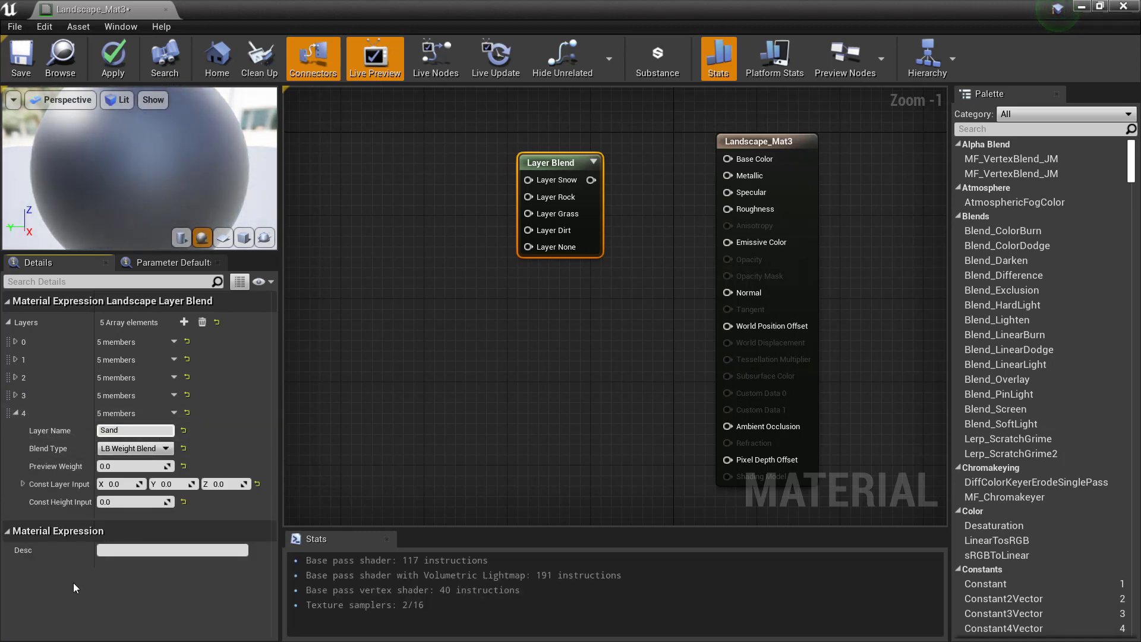
pyautogui.click(16, 413)
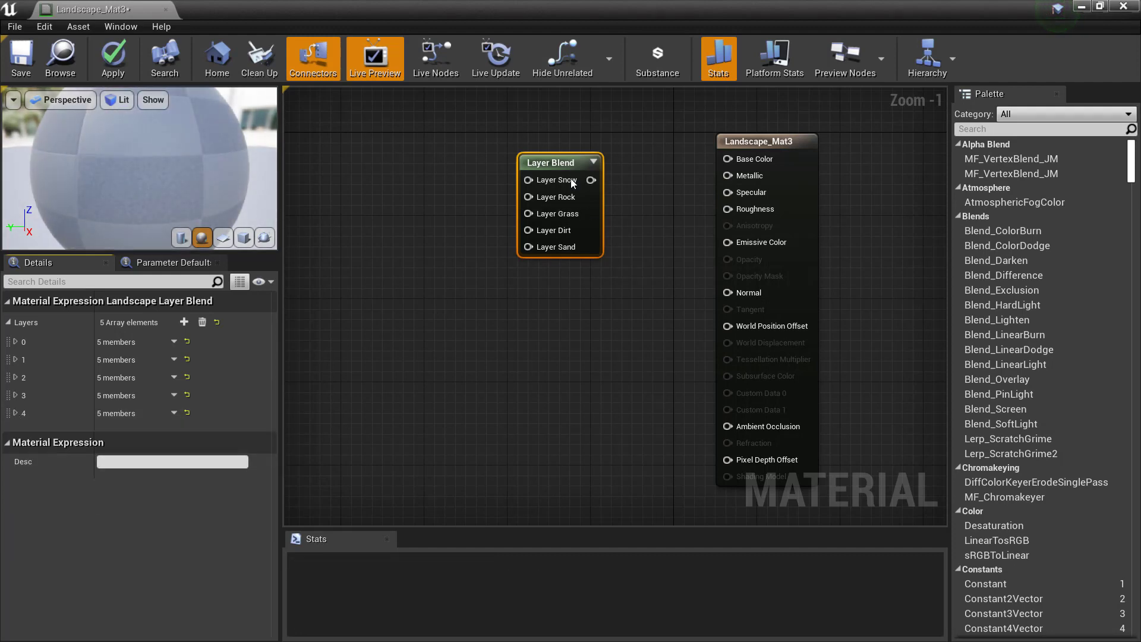
# Move the Layer Blend node closer to the Landscape_Mat3 result node, aligning its header with that node's header
pyautogui.moveTo(420, 303); pyautogui.dragTo(457, 405, button='right')
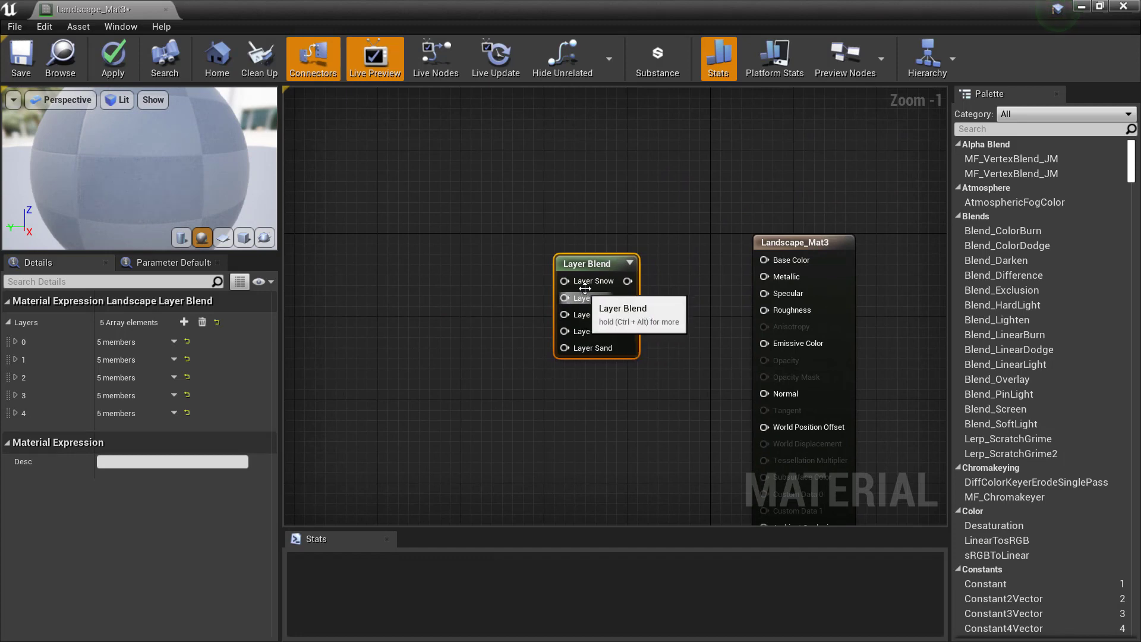
pyautogui.moveTo(607, 392); pyautogui.dragTo(596, 441, button='right')
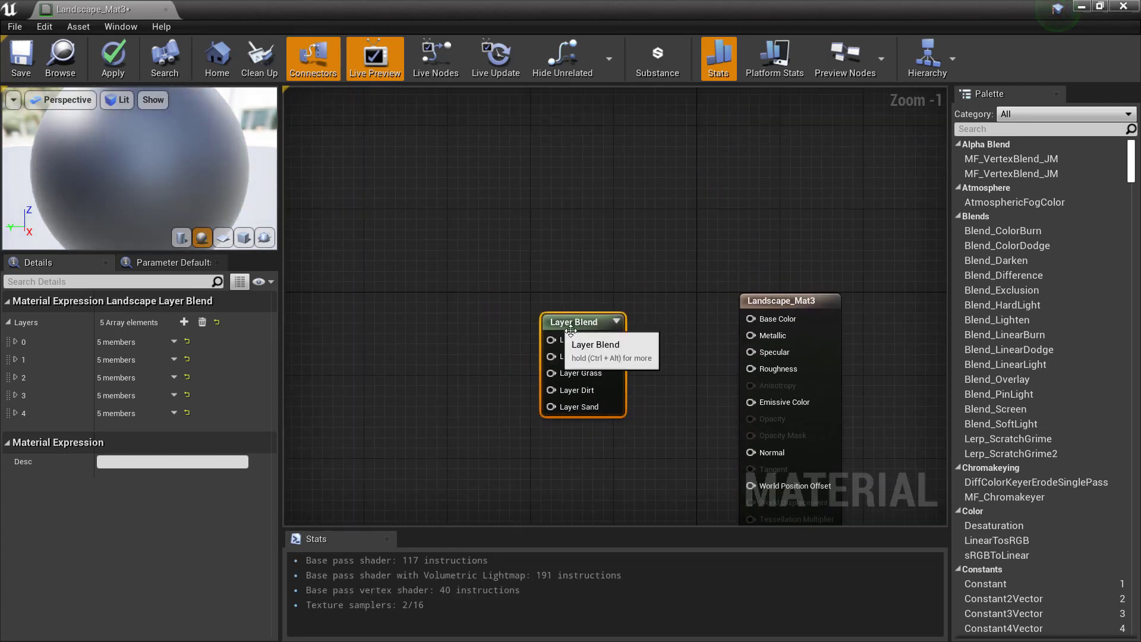
pyautogui.moveTo(595, 318); pyautogui.dragTo(635, 298)
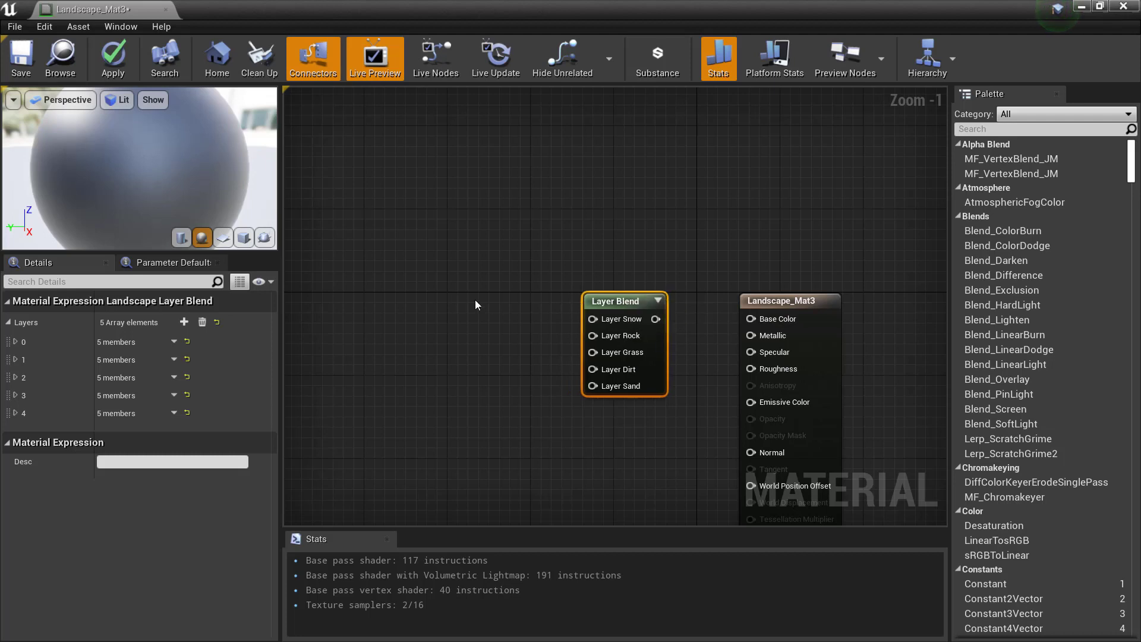
pyautogui.moveTo(469, 297); pyautogui.dragTo(510, 292, button='right')
pyautogui.rightClick(436, 335)
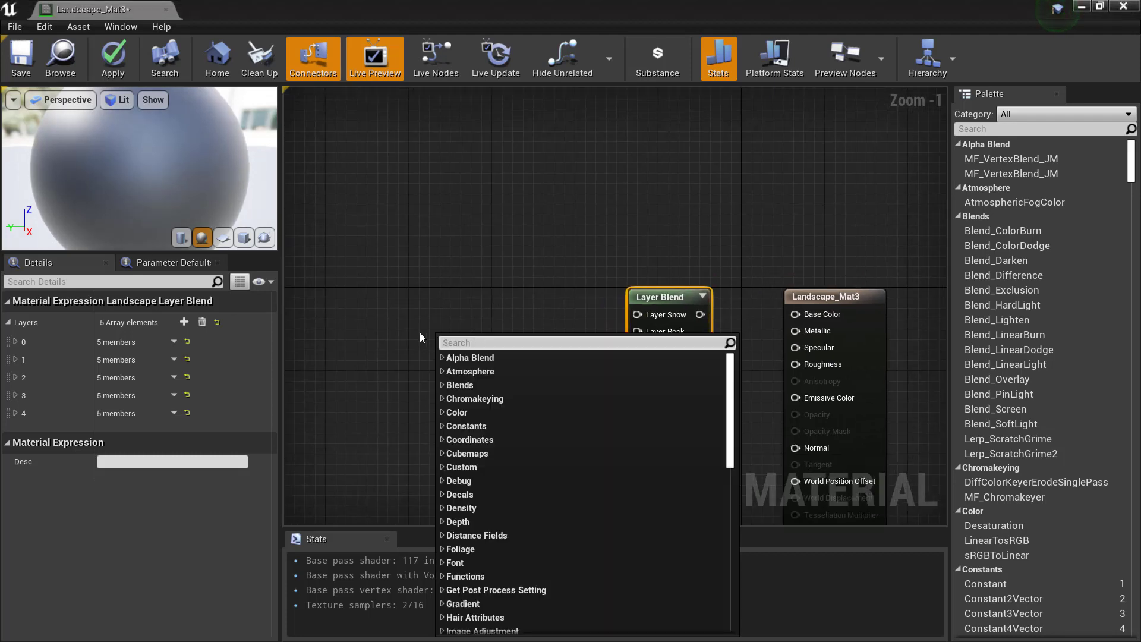
pyautogui.click(364, 303)
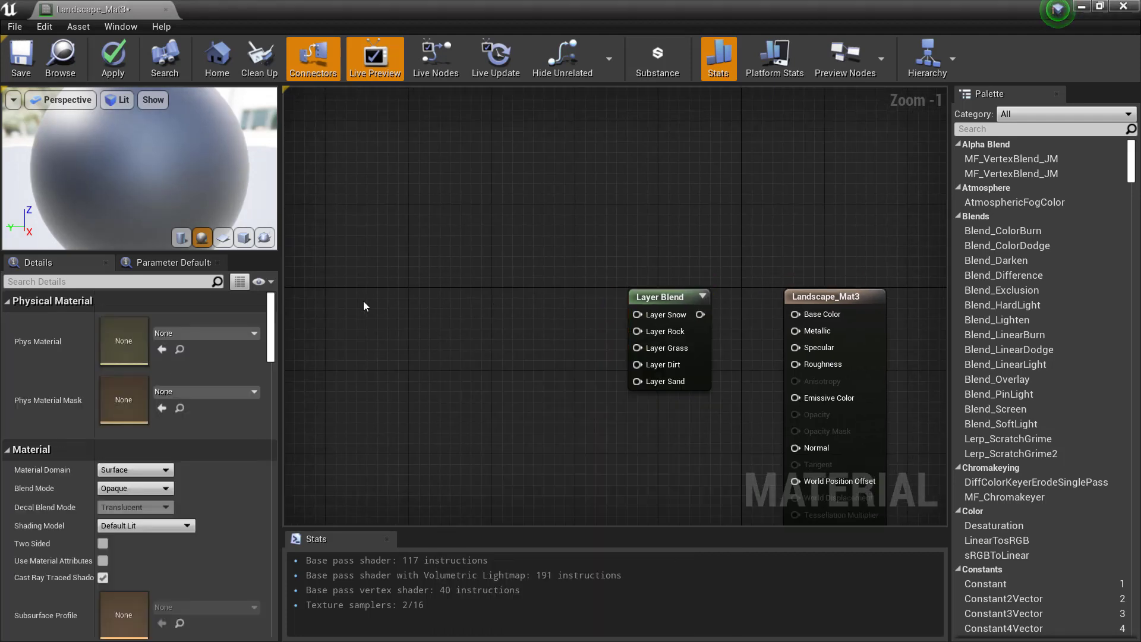
# Add a Texture Sample node in the empty graph area beside the Layer Blend node
pyautogui.rightClick(366, 267)
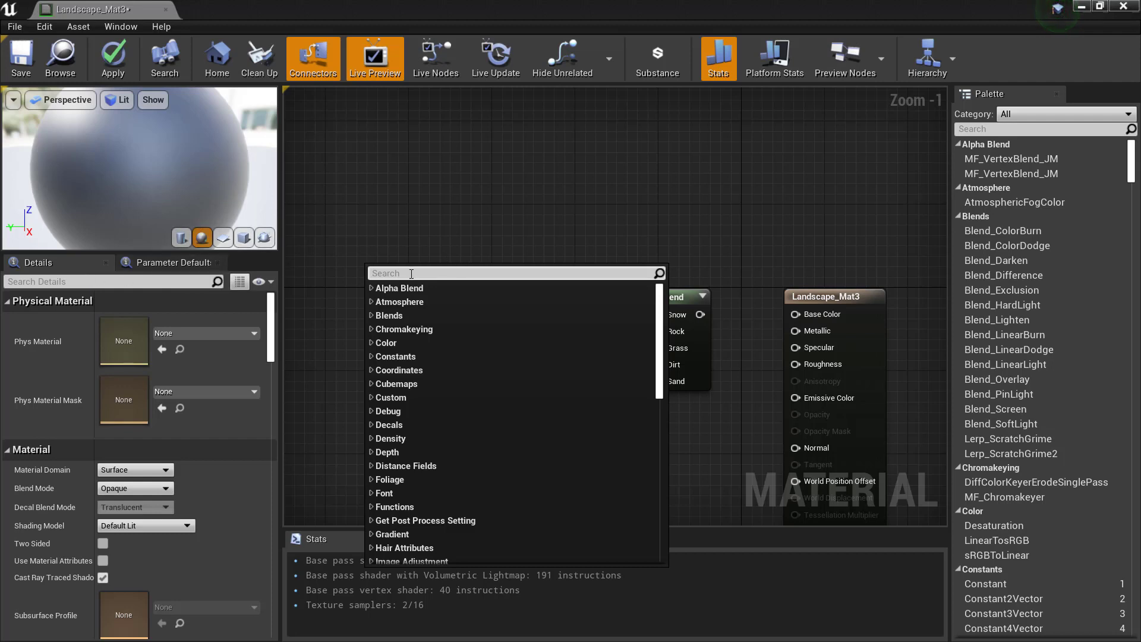
pyautogui.write('Texture S')
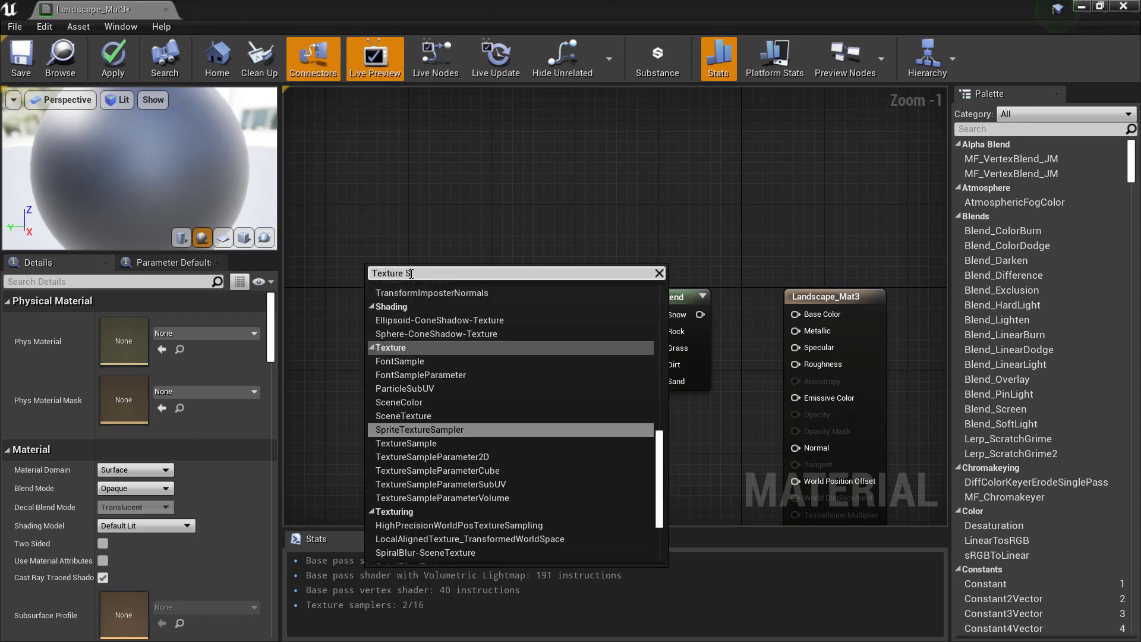
pyautogui.write('ampel')
pyautogui.press('BackSpace')
pyautogui.press('BackSpace')
pyautogui.press('BackSpace')
pyautogui.press('BackSpace')
pyautogui.press('BackSpace')
pyautogui.press('BackSpace')
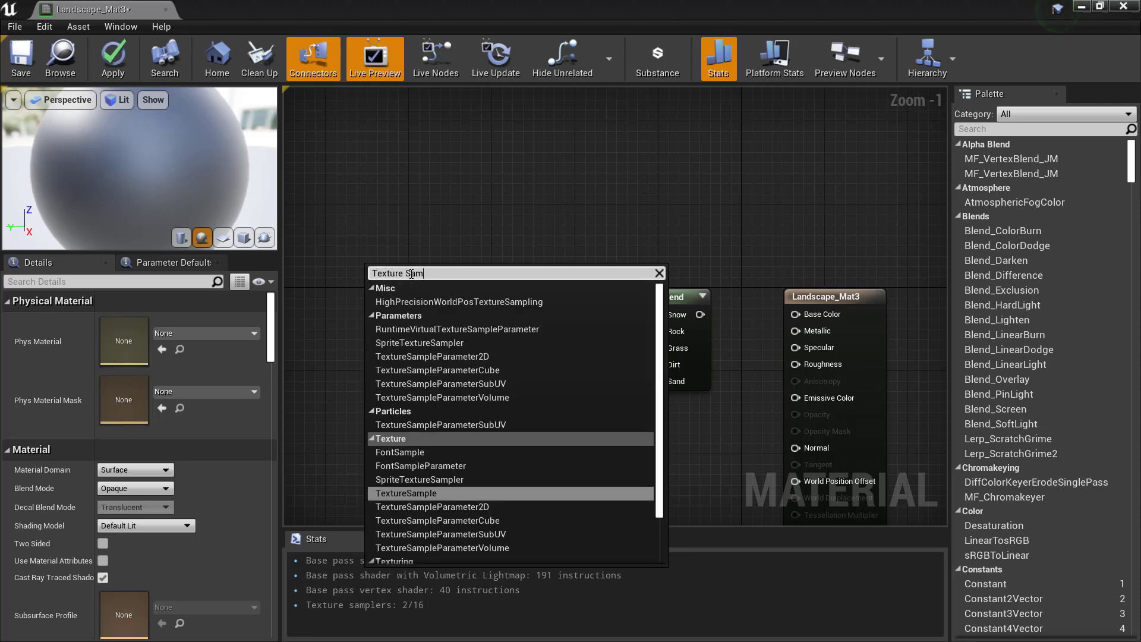
pyautogui.write('clamp')
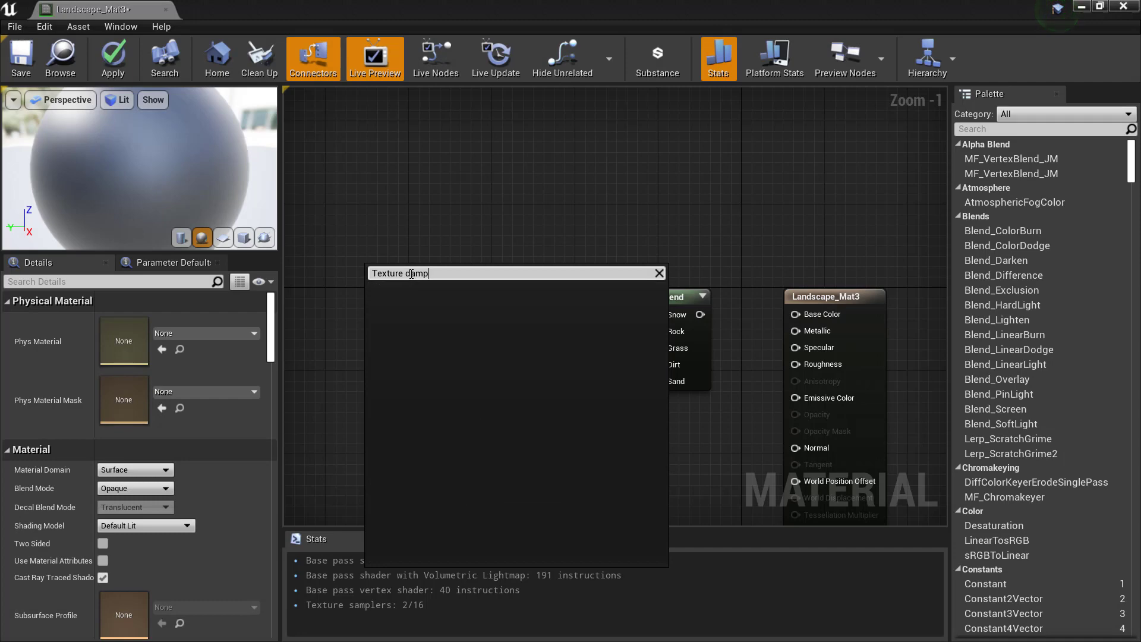
pyautogui.press('BackSpace')
pyautogui.press('BackSpace')
pyautogui.press('BackSpace')
pyautogui.press('BackSpace')
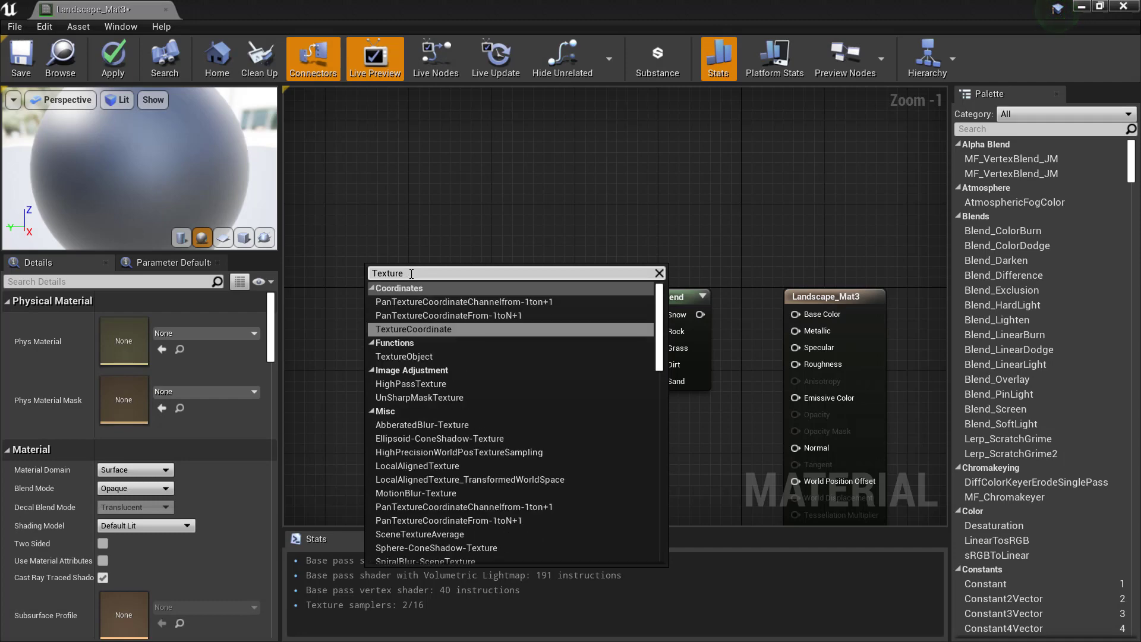
pyautogui.write('Sample')
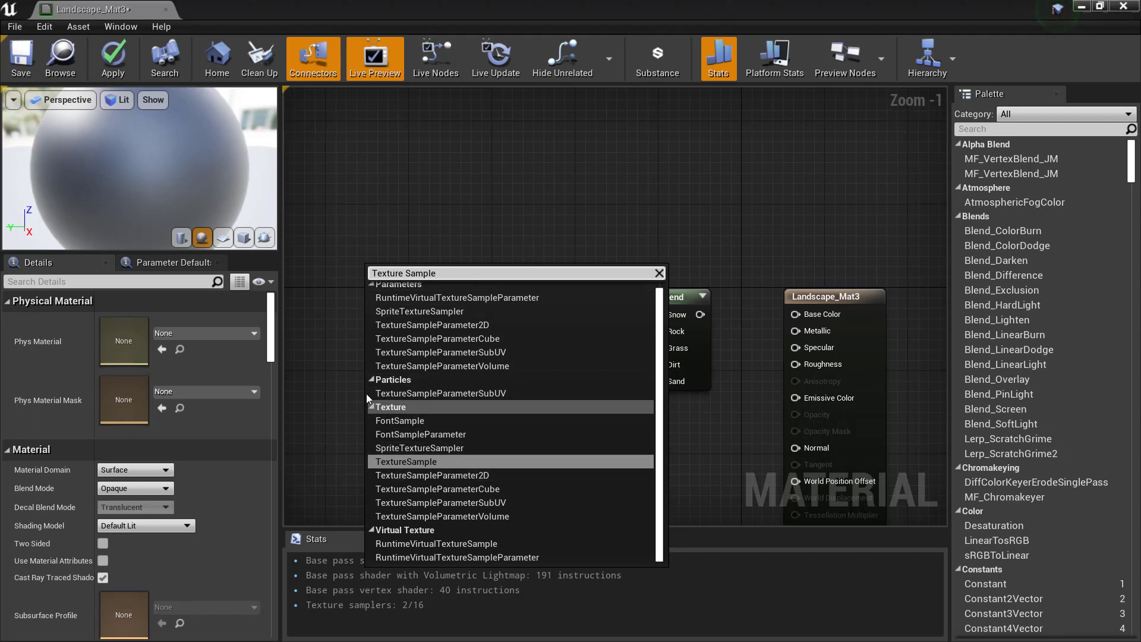
pyautogui.click(415, 464)
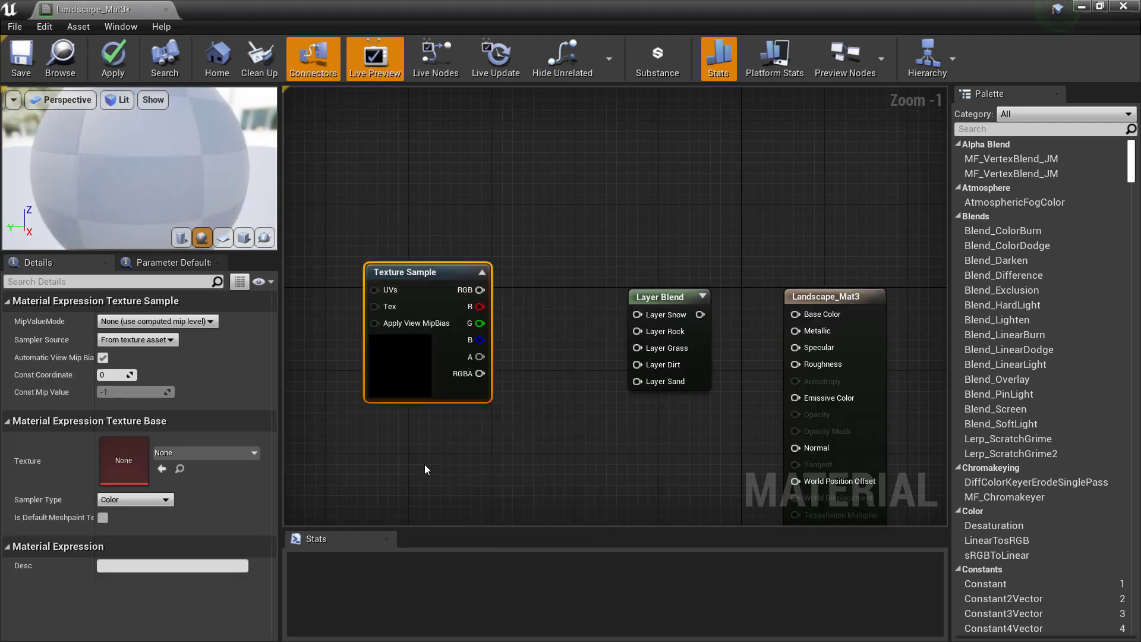
# Move the Texture Sample node further up and away from Layer Blend, and place a duplicate directly below it
pyautogui.moveTo(408, 273); pyautogui.dragTo(384, 226)
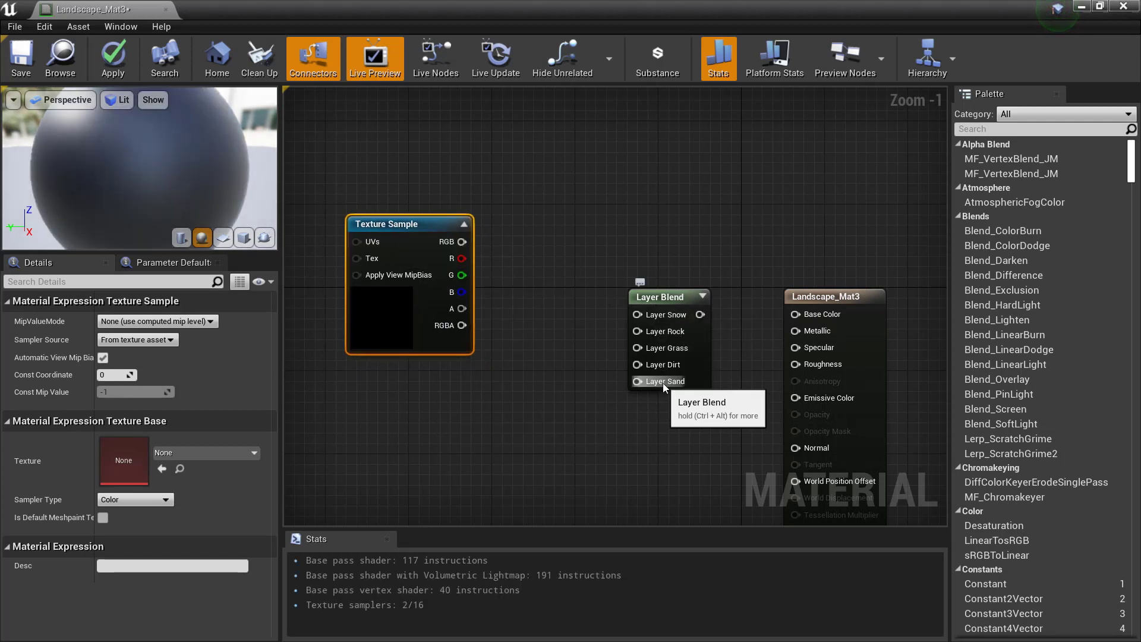
pyautogui.moveTo(416, 223); pyautogui.dragTo(364, 161)
pyautogui.rightClick(356, 160)
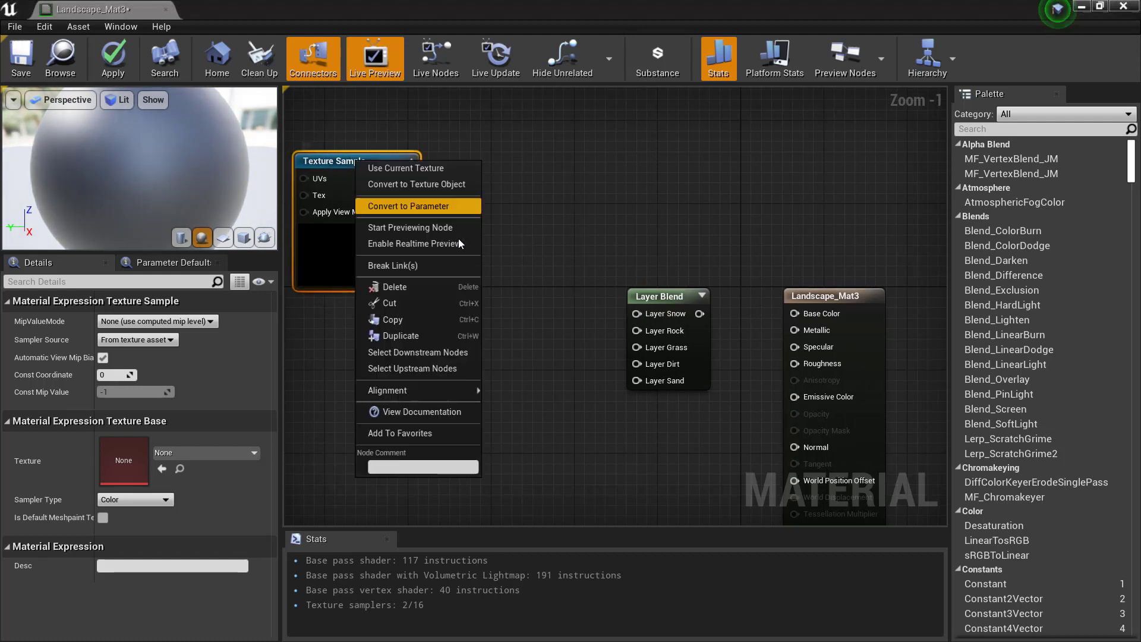
pyautogui.click(476, 337)
pyautogui.moveTo(479, 206); pyautogui.dragTo(365, 312)
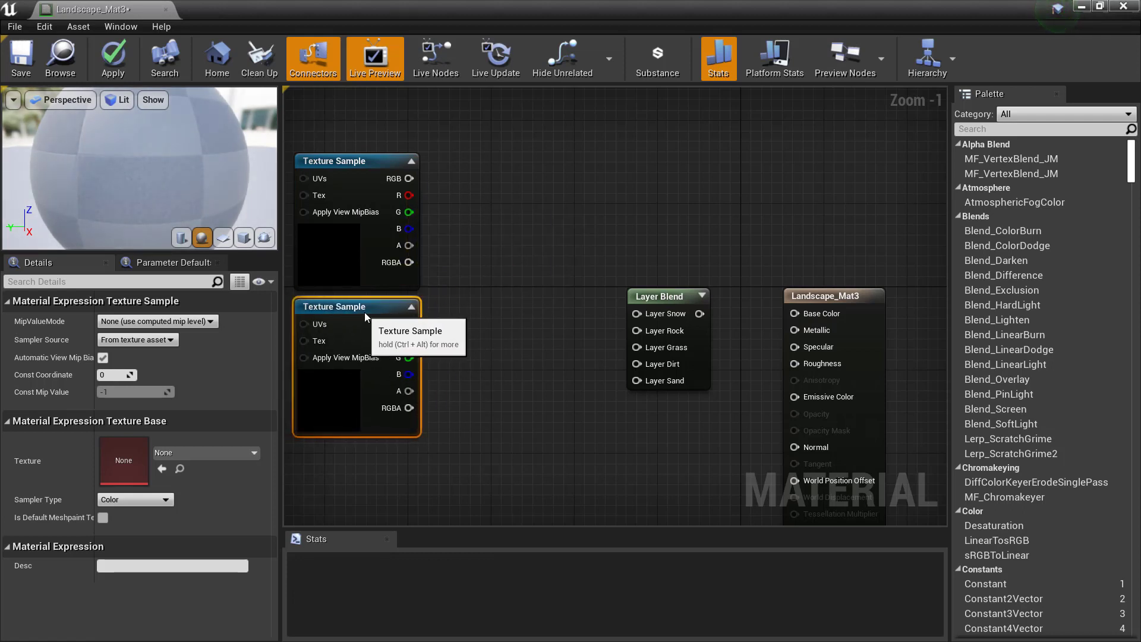
# Duplicate the two Texture Sample nodes as a second column beside them, and place a fifth copy next to the upper pair
pyautogui.moveTo(478, 159); pyautogui.dragTo(334, 365)
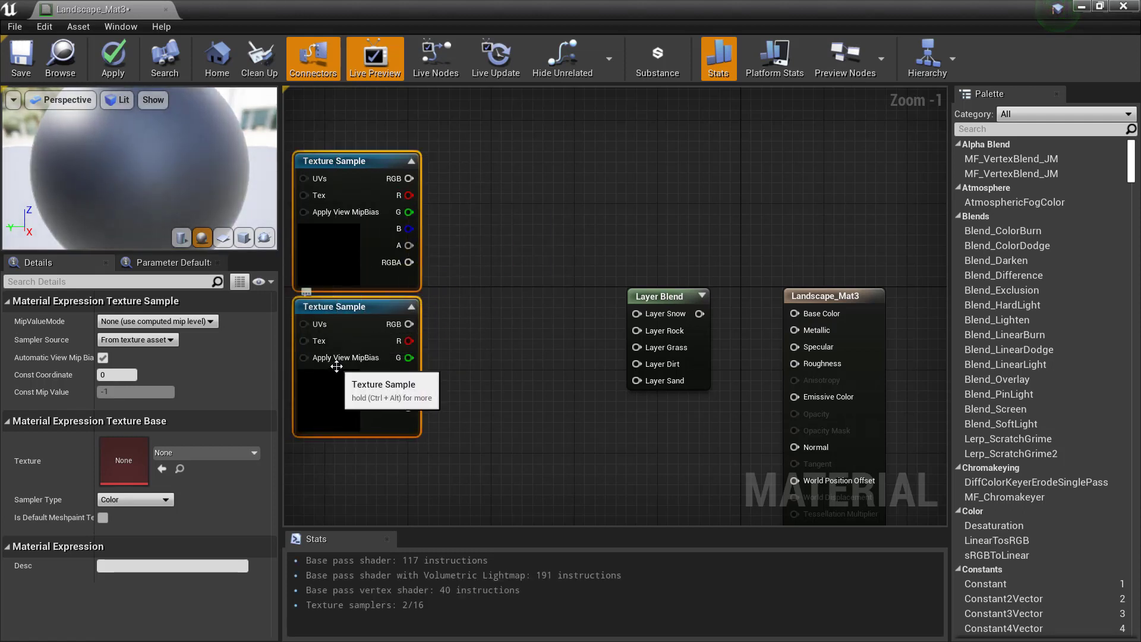
pyautogui.hotkey('ctrl', 'w')
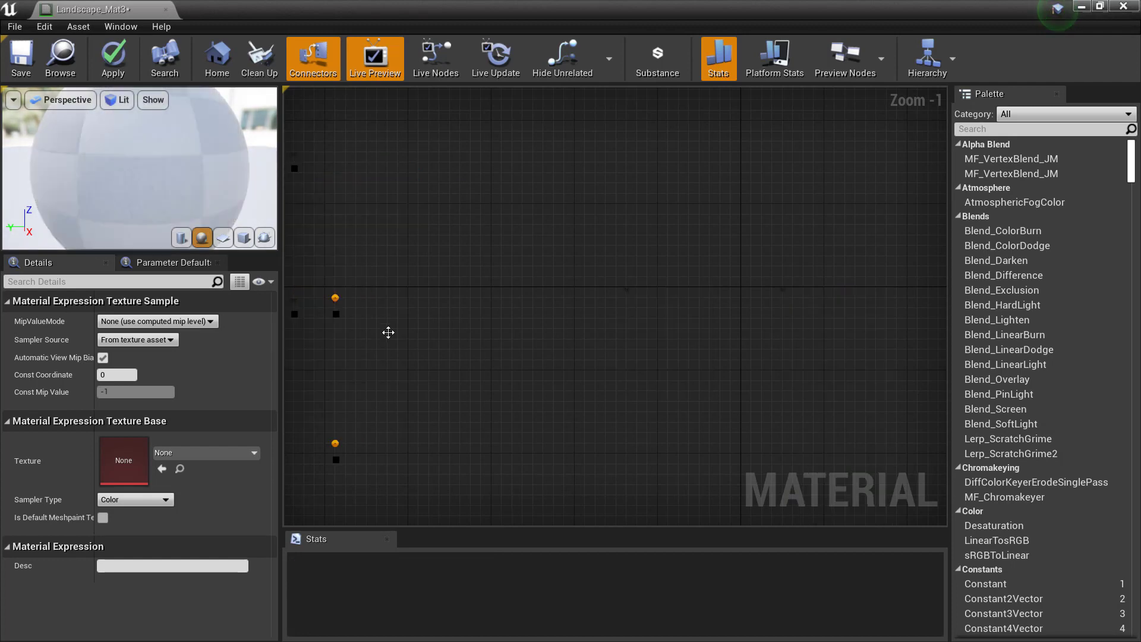
pyautogui.moveTo(431, 298); pyautogui.dragTo(494, 162)
pyautogui.click(505, 160)
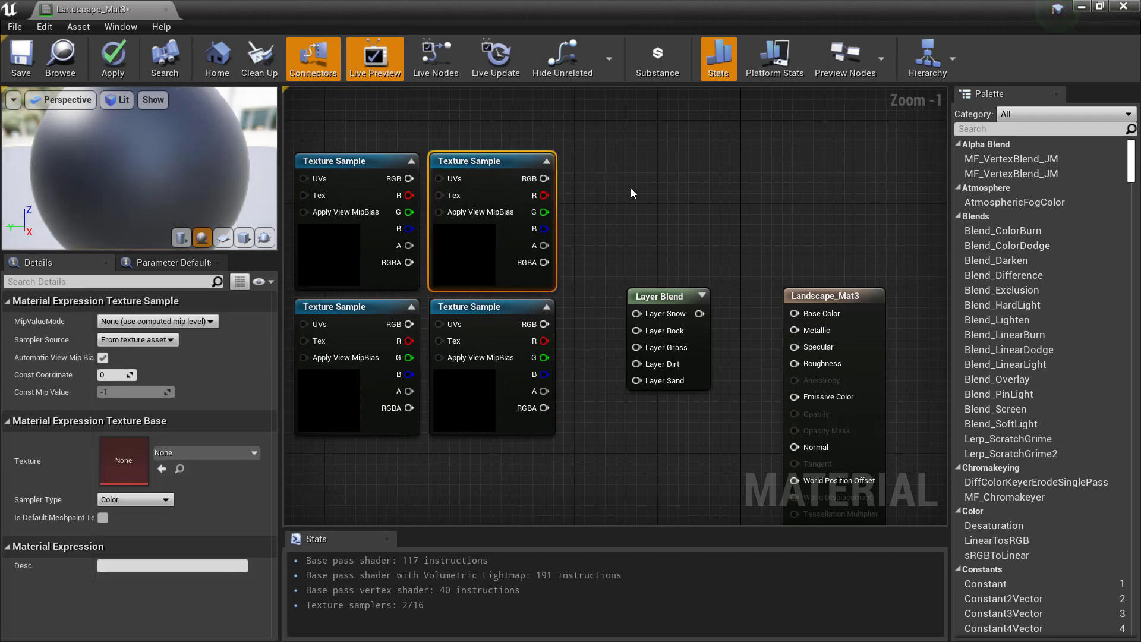
pyautogui.hotkey('ctrl', 'w')
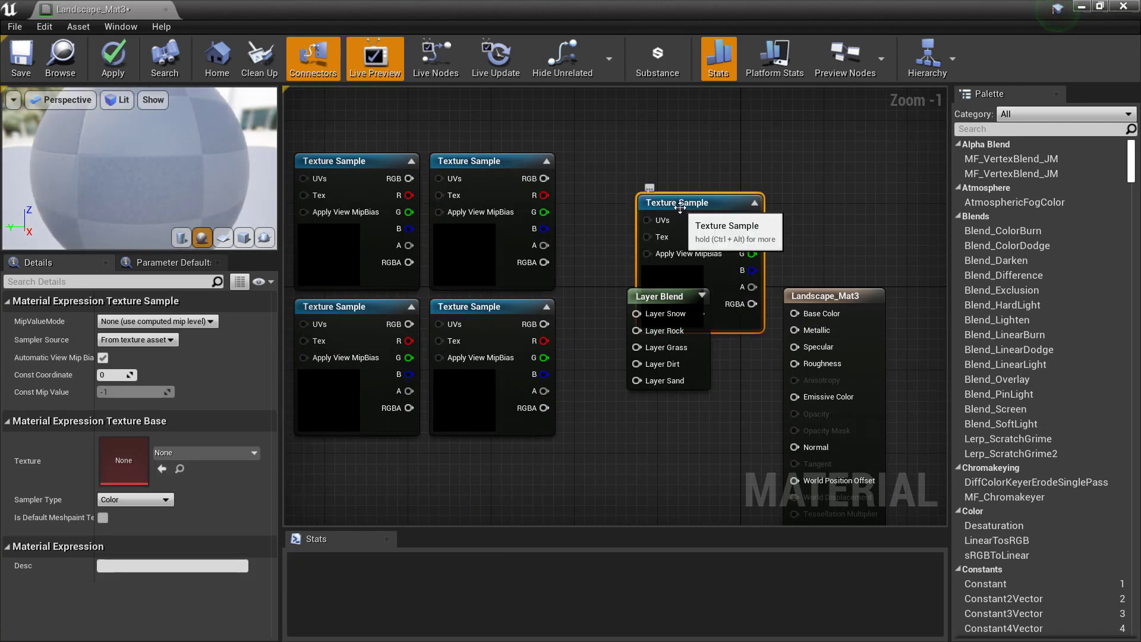
pyautogui.moveTo(673, 205); pyautogui.dragTo(603, 165)
# Arrange the five Texture Sample nodes in a single vertical column on the input side of Layer Blend
pyautogui.moveTo(591, 361); pyautogui.dragTo(703, 334, button='right')
pyautogui.scroll(-1, 668, 375)
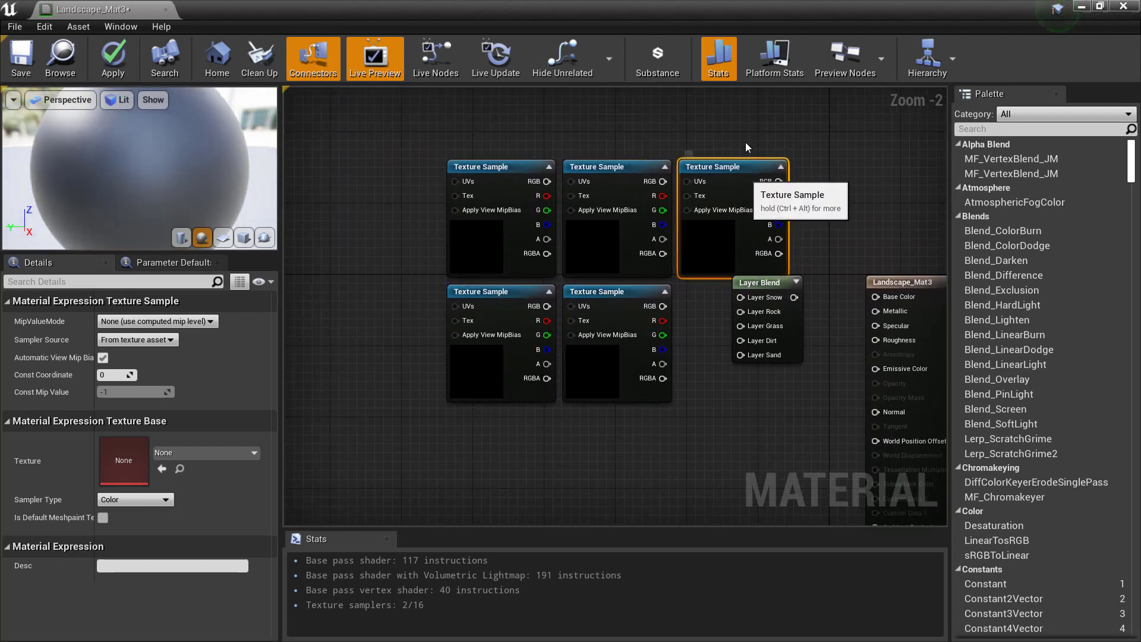
pyautogui.moveTo(702, 209); pyautogui.dragTo(630, 241)
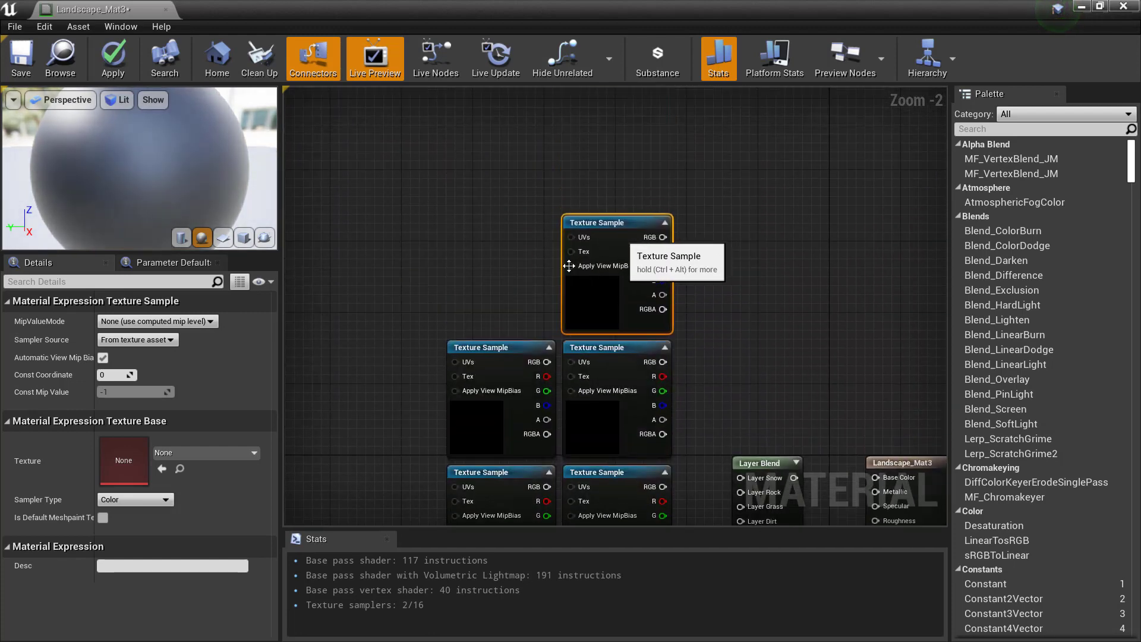
pyautogui.moveTo(496, 353); pyautogui.dragTo(608, 152)
pyautogui.moveTo(508, 273); pyautogui.dragTo(482, 297, button='right')
pyautogui.moveTo(454, 276); pyautogui.dragTo(571, 398)
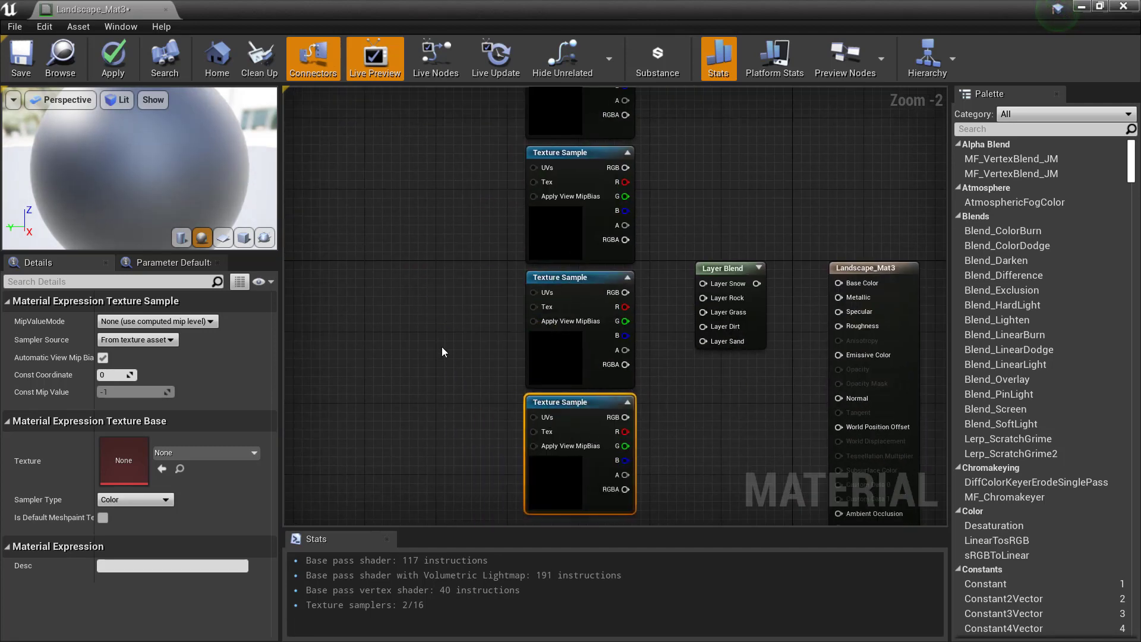
# Select all five Texture Sample nodes and shift the whole column slightly upward
pyautogui.scroll(-6, 433, 356)
pyautogui.moveTo(319, 359); pyautogui.dragTo(464, 256, button='right')
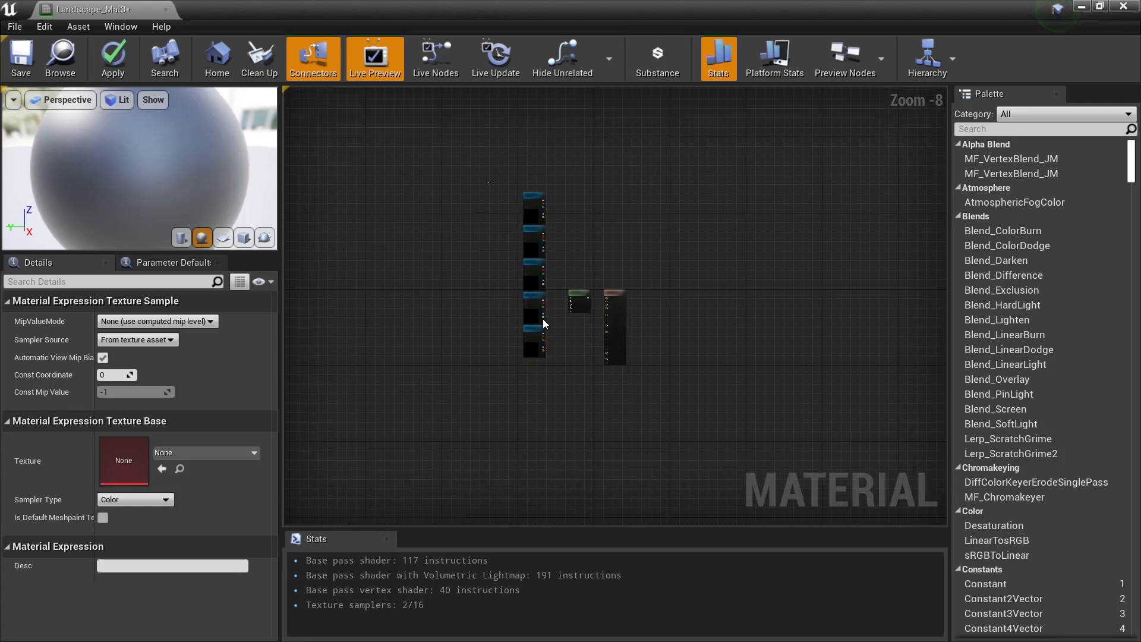
pyautogui.moveTo(544, 350); pyautogui.dragTo(542, 350)
pyautogui.moveTo(533, 204); pyautogui.dragTo(527, 165)
# Move the Layer Blend node up so it sits vertically centred beside the Texture Sample column
pyautogui.scroll(3, 580, 382)
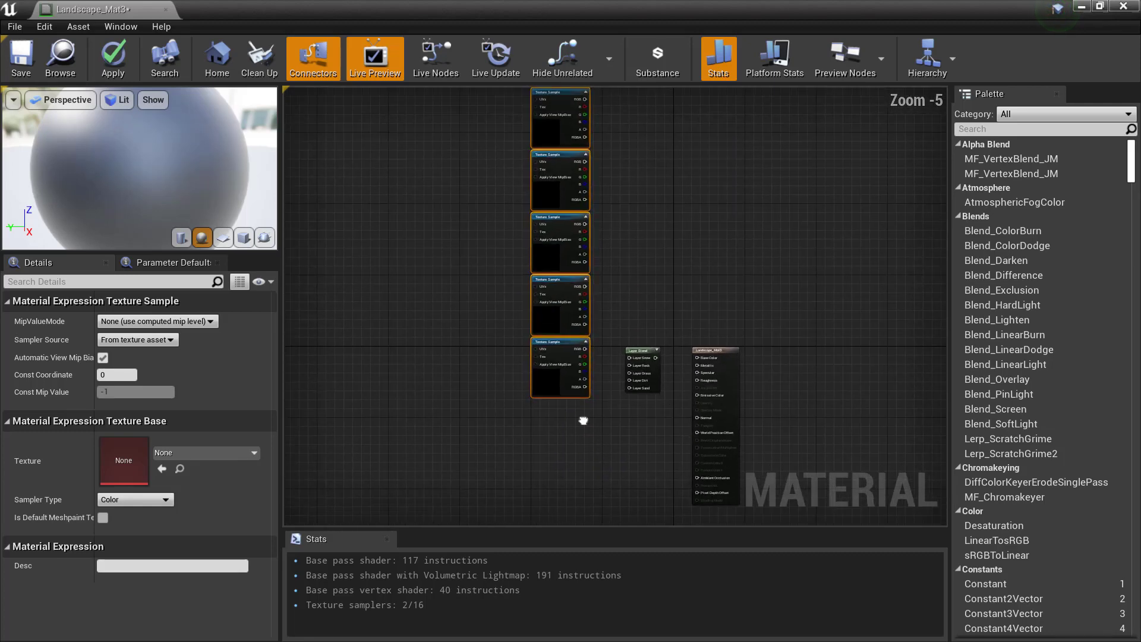
pyautogui.moveTo(636, 410); pyautogui.dragTo(640, 286)
pyautogui.moveTo(638, 304); pyautogui.dragTo(631, 252, button='right')
pyautogui.moveTo(587, 306); pyautogui.dragTo(632, 404, button='right')
pyautogui.scroll(-3, 632, 329)
pyautogui.moveTo(657, 452); pyautogui.dragTo(646, 350, button='right')
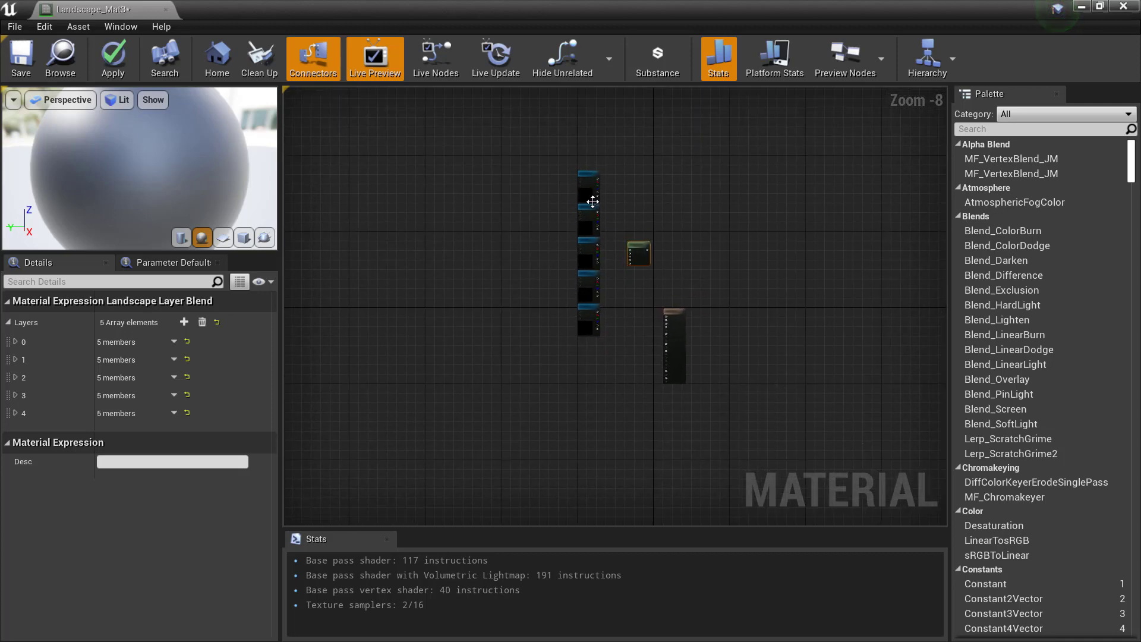
pyautogui.moveTo(614, 398); pyautogui.dragTo(580, 445, button='right')
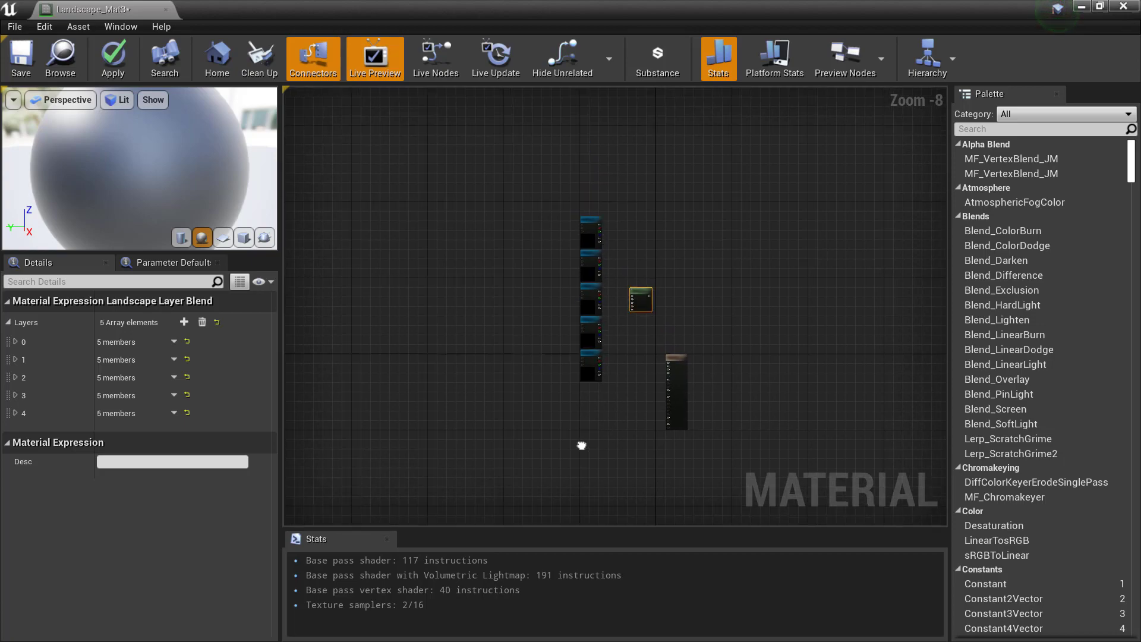
pyautogui.scroll(3, 590, 386)
pyautogui.moveTo(565, 370); pyautogui.dragTo(562, 451, button='right')
pyautogui.scroll(3, 599, 385)
pyautogui.moveTo(610, 382); pyautogui.dragTo(579, 249, button='right')
pyautogui.moveTo(676, 472); pyautogui.dragTo(656, 354, button='right')
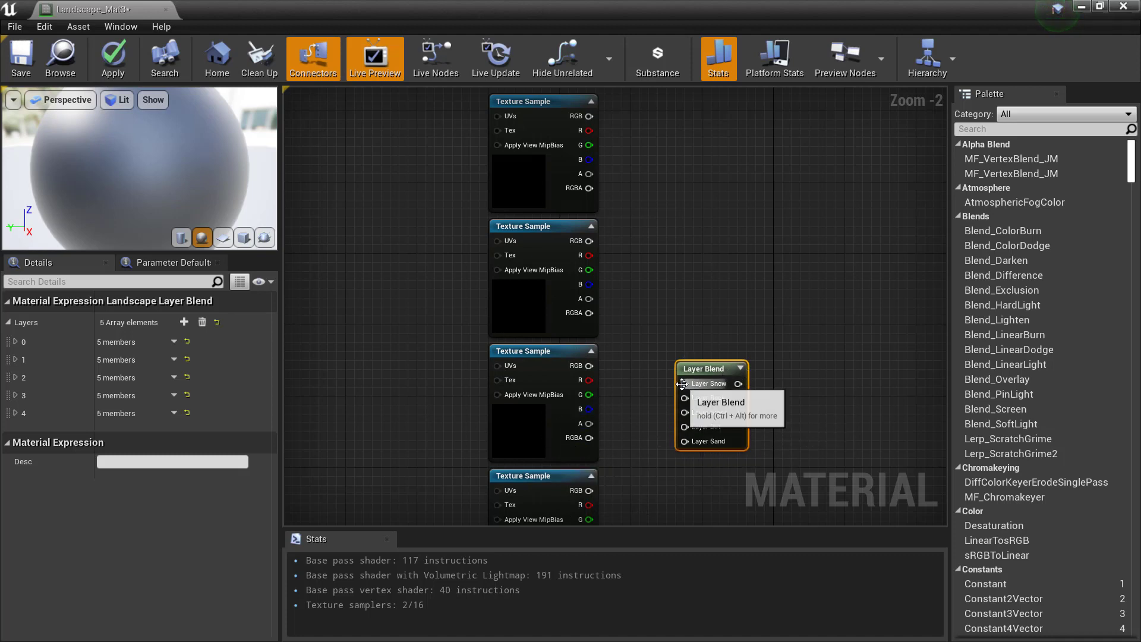
pyautogui.moveTo(684, 383); pyautogui.dragTo(591, 371)
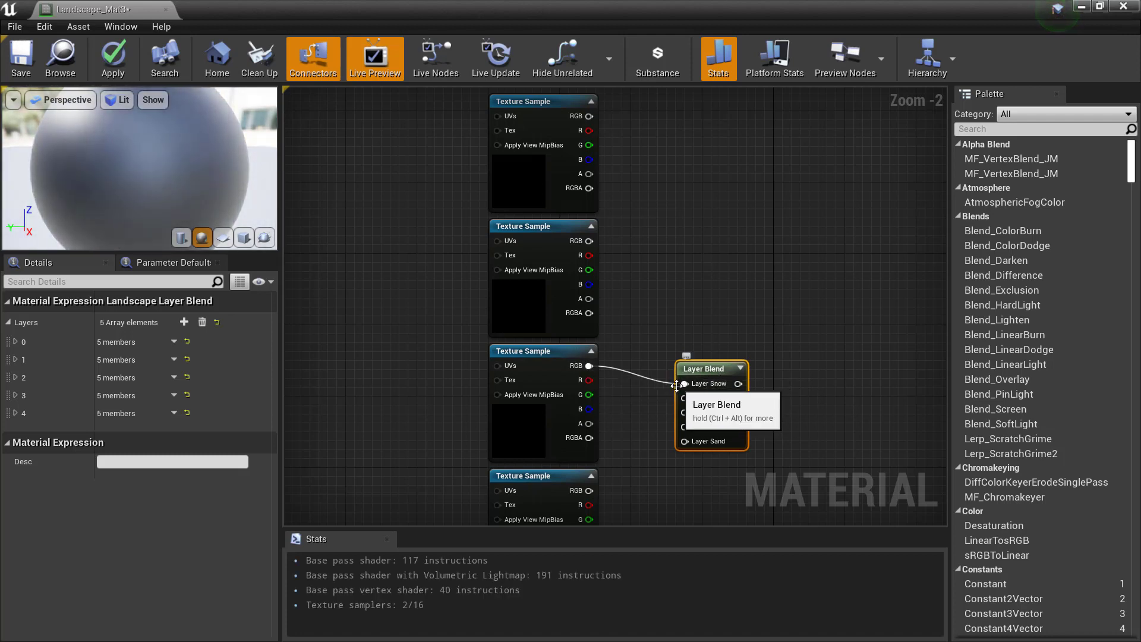
pyautogui.moveTo(681, 390); pyautogui.dragTo(704, 381)
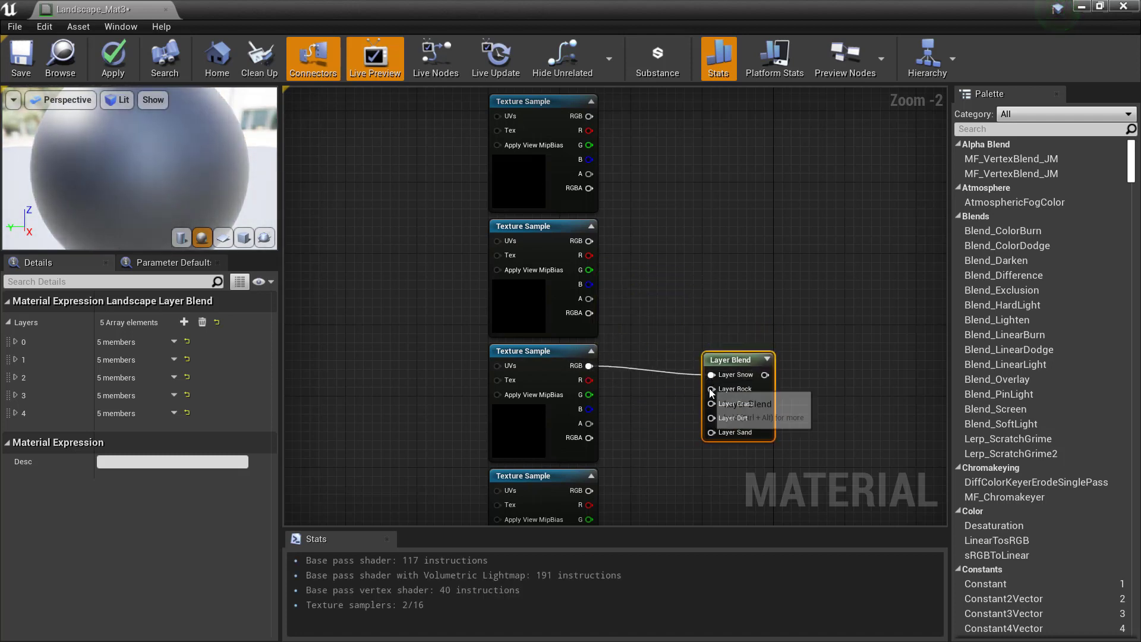
pyautogui.rightClick(587, 368)
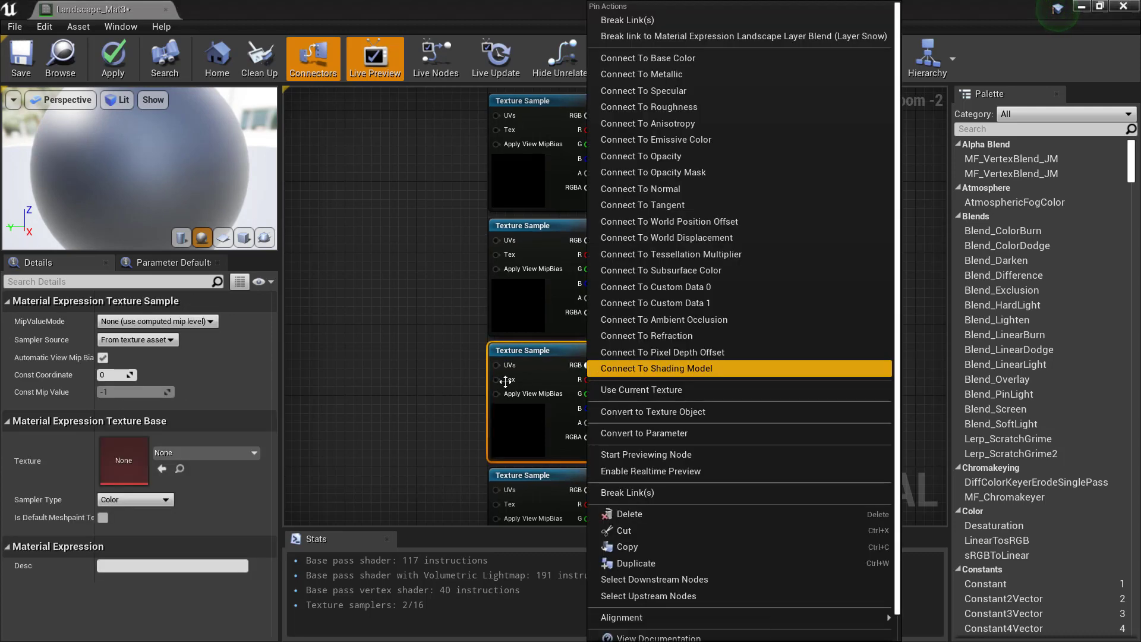
pyautogui.click(589, 367)
pyautogui.rightClick(589, 366)
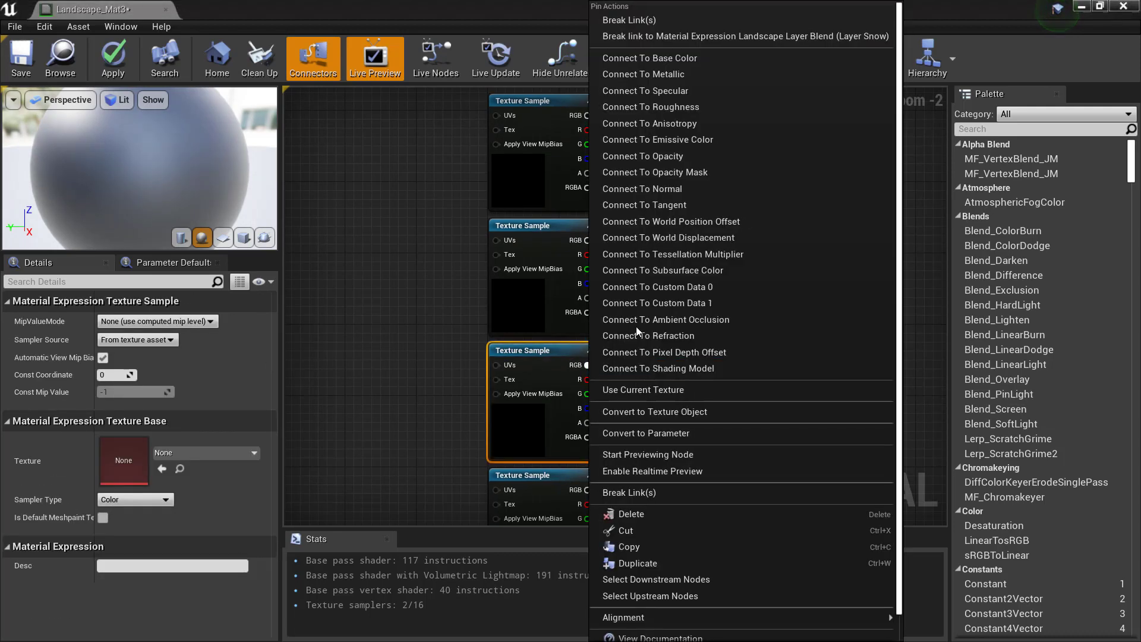
pyautogui.click(679, 36)
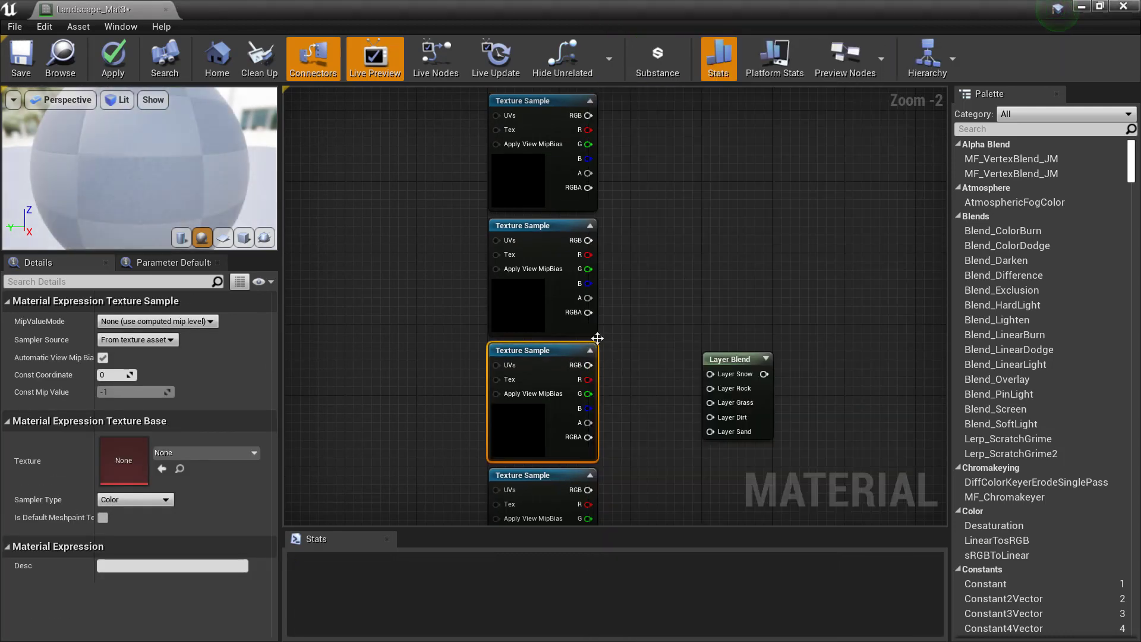
# Connect the RGB output of the topmost Texture Sample to Layer Snow and that of the second to Layer Rock
pyautogui.moveTo(594, 344); pyautogui.dragTo(658, 386, button='right')
pyautogui.moveTo(628, 160); pyautogui.dragTo(760, 420)
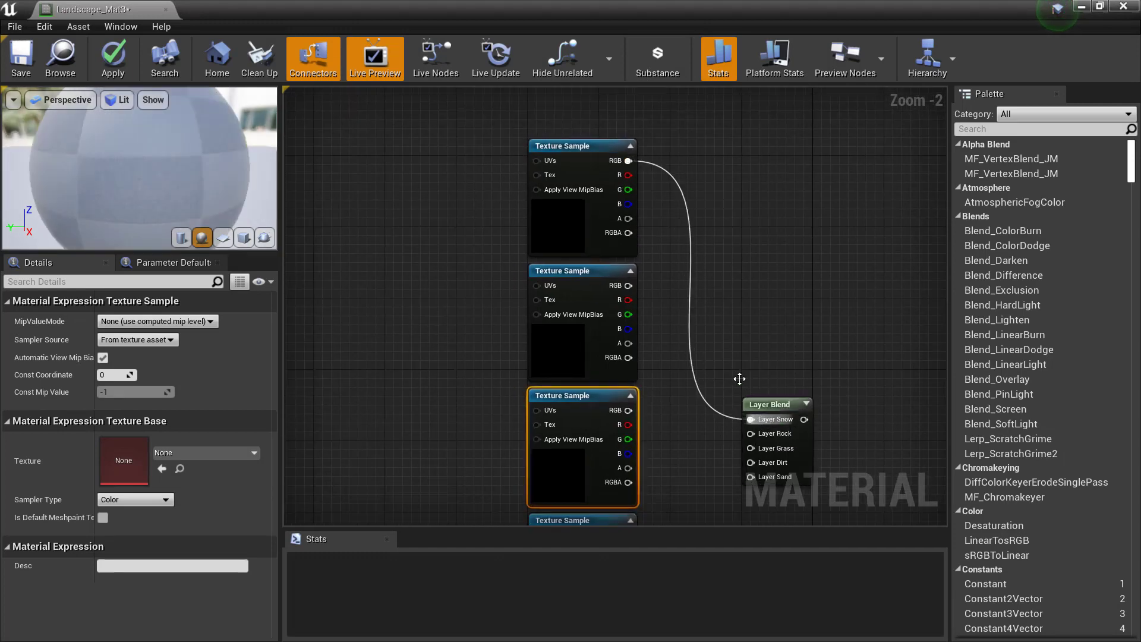
pyautogui.moveTo(694, 393); pyautogui.dragTo(697, 345, button='right')
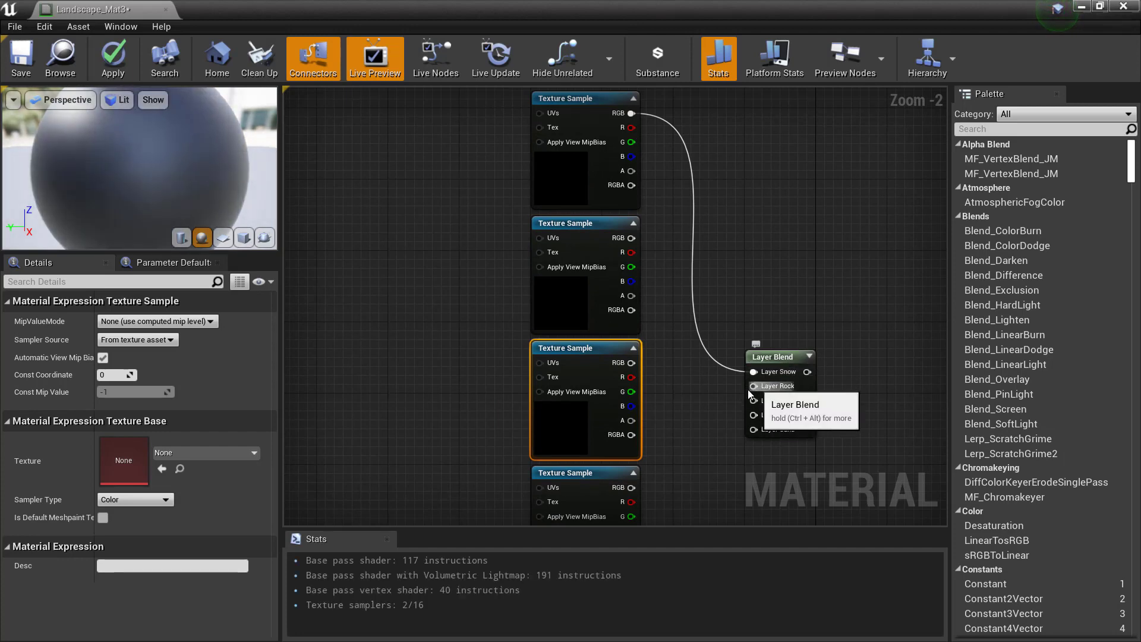
pyautogui.moveTo(753, 385); pyautogui.dragTo(542, 238)
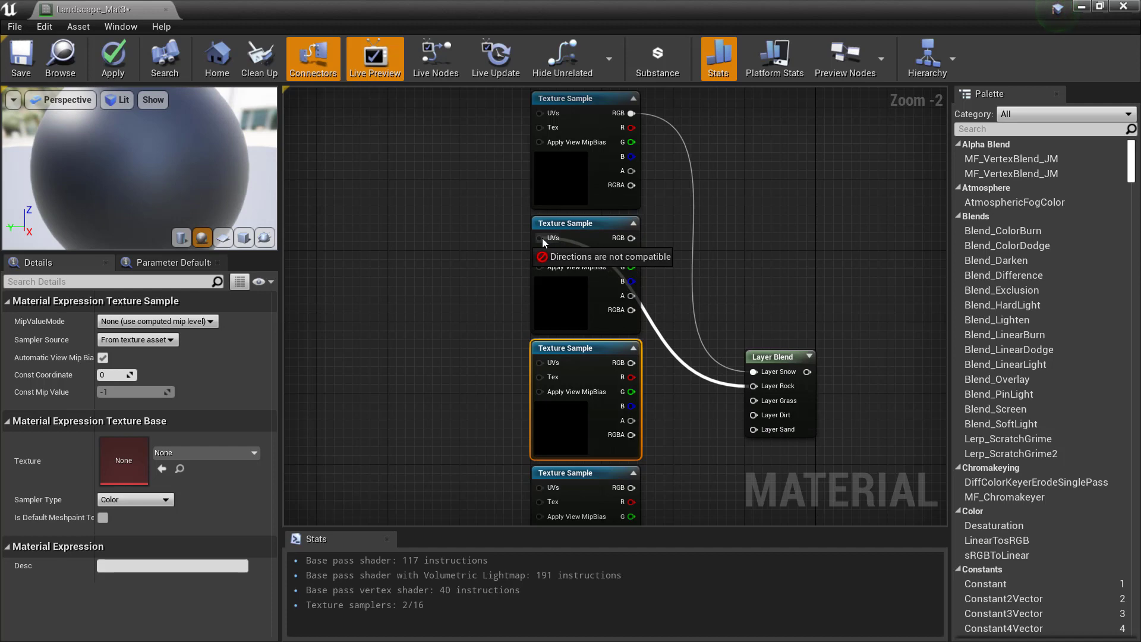
pyautogui.moveTo(542, 238); pyautogui.dragTo(640, 242)
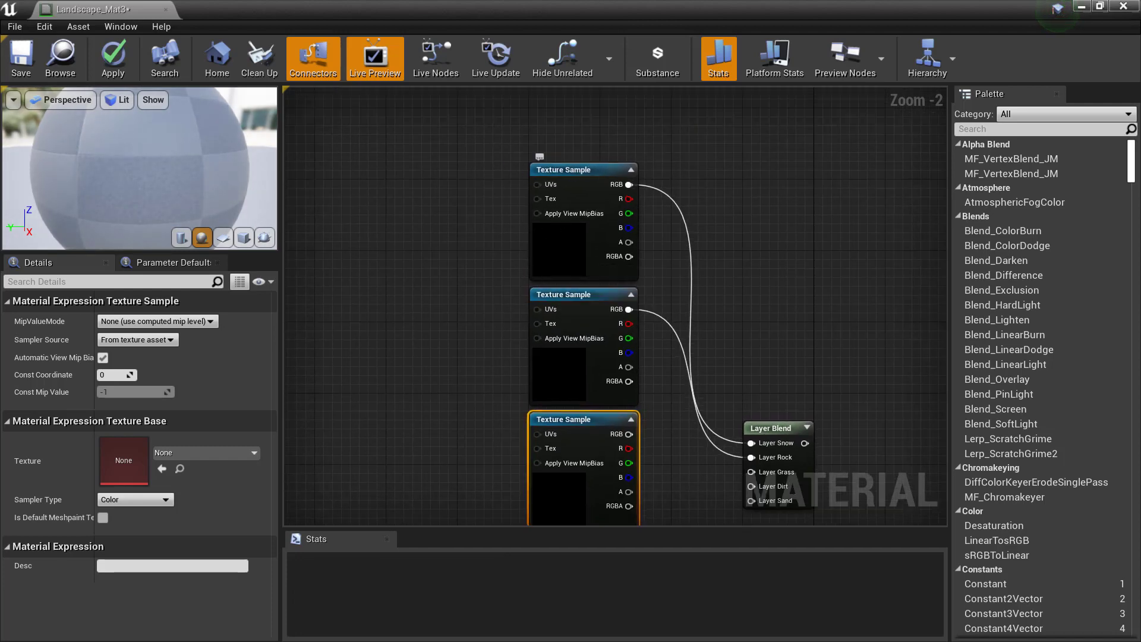
# Connect the RGB output of the third Texture Sample to the Layer Grass input of Layer Blend
pyautogui.moveTo(593, 214); pyautogui.dragTo(564, 190, button='right')
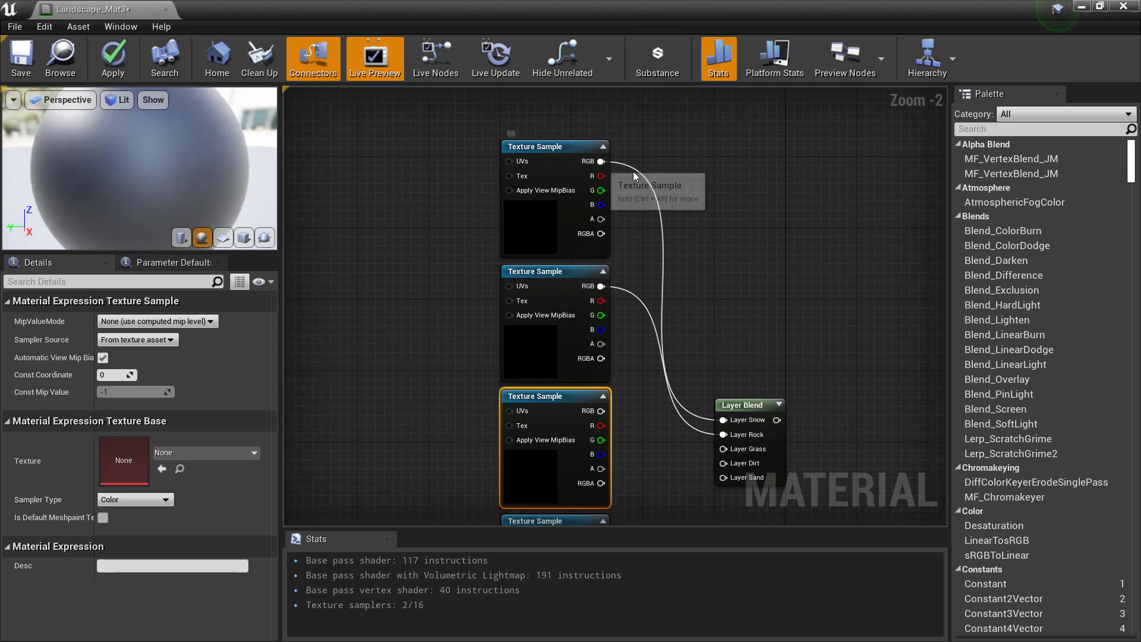
pyautogui.moveTo(674, 435); pyautogui.dragTo(685, 312, button='right')
pyautogui.moveTo(612, 288); pyautogui.dragTo(733, 324)
# Connect the RGB output of the fourth Texture Sample to Layer Dirt and that of the fifth to Layer Sand
pyautogui.moveTo(688, 374); pyautogui.dragTo(656, 299, button='right')
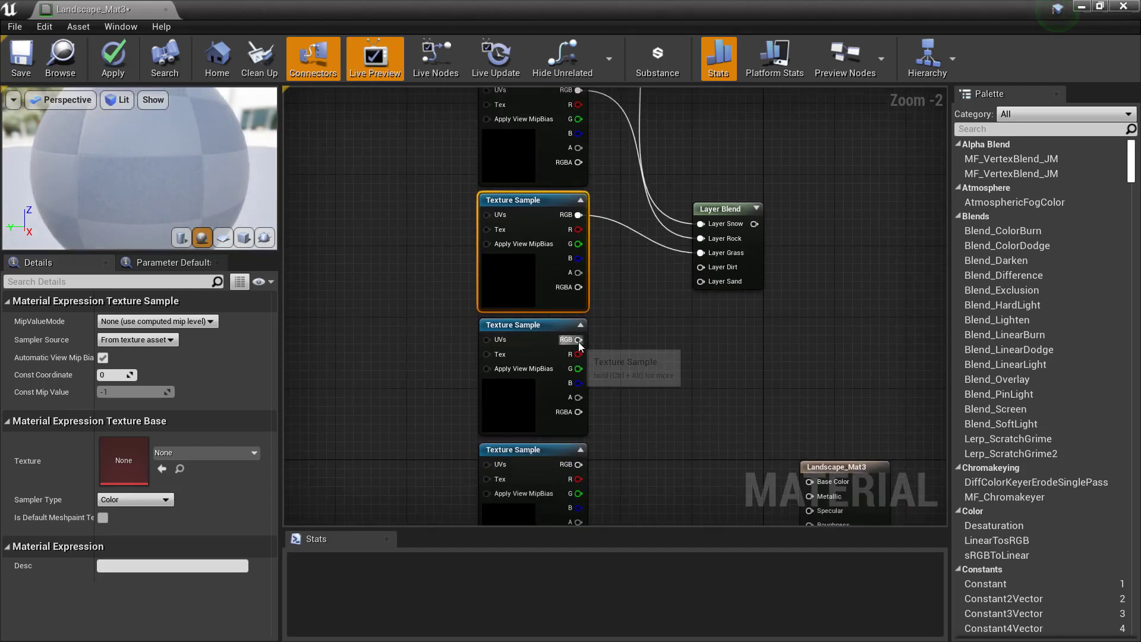
pyautogui.moveTo(578, 341); pyautogui.dragTo(685, 249)
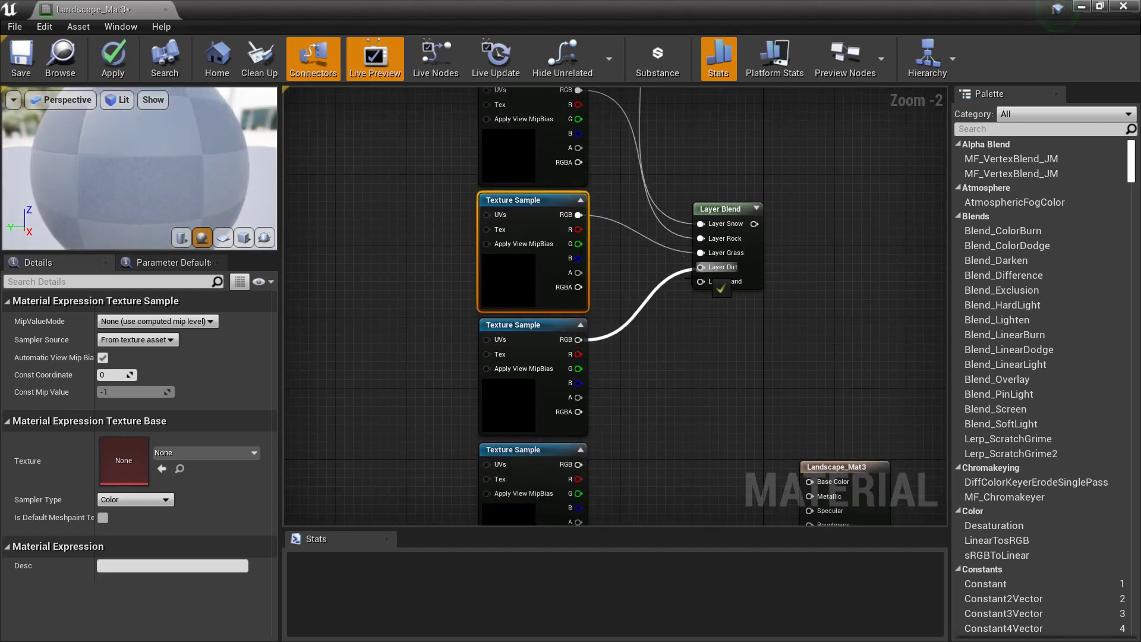
pyautogui.moveTo(700, 269); pyautogui.dragTo(700, 267)
pyautogui.moveTo(565, 377); pyautogui.dragTo(689, 195)
pyautogui.moveTo(586, 177); pyautogui.dragTo(562, 305, button='right')
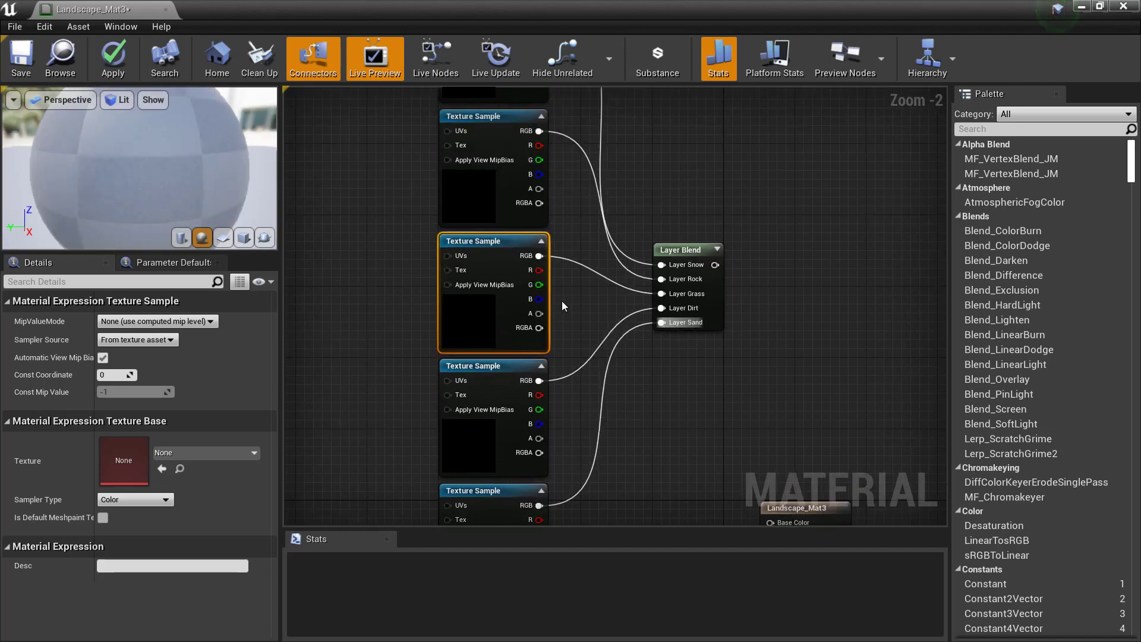
# Select the topmost Texture Sample node, the one feeding Layer Snow
pyautogui.scroll(-1, 563, 306)
pyautogui.moveTo(596, 366); pyautogui.dragTo(615, 463, button='right')
pyautogui.moveTo(638, 296); pyautogui.dragTo(607, 238, button='right')
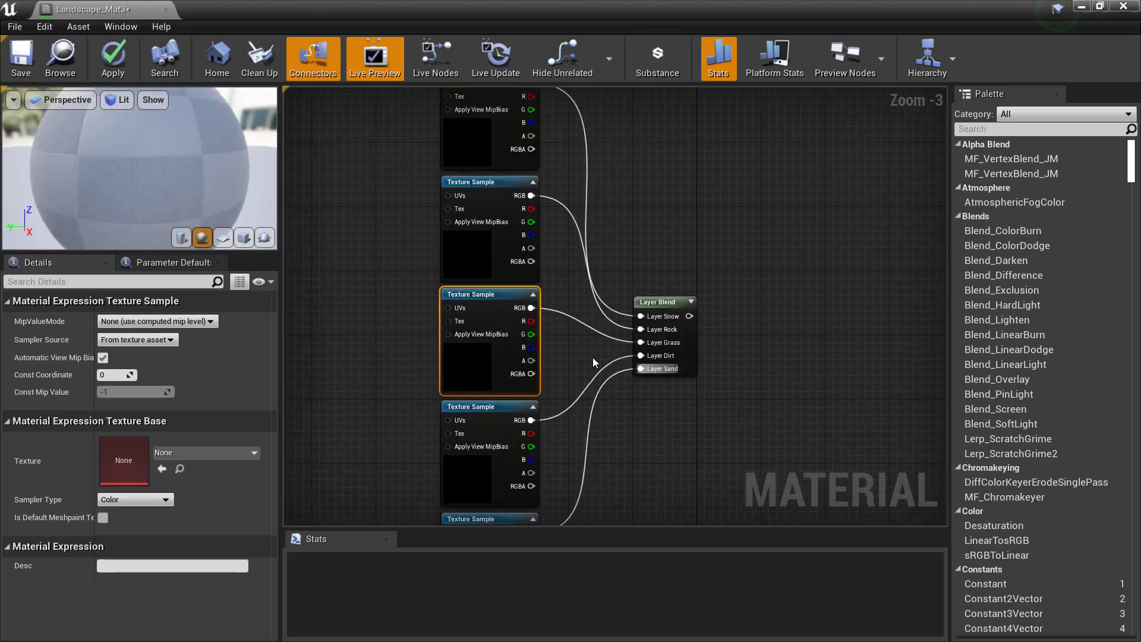
pyautogui.moveTo(594, 362)
pyautogui.mouseDown(button='right')
pyautogui.moveTo(642, 405)
pyautogui.moveTo(608, 379)
pyautogui.mouseUp(button='right')
pyautogui.scroll(-2, 641, 405)
pyautogui.scroll(3, 608, 379)
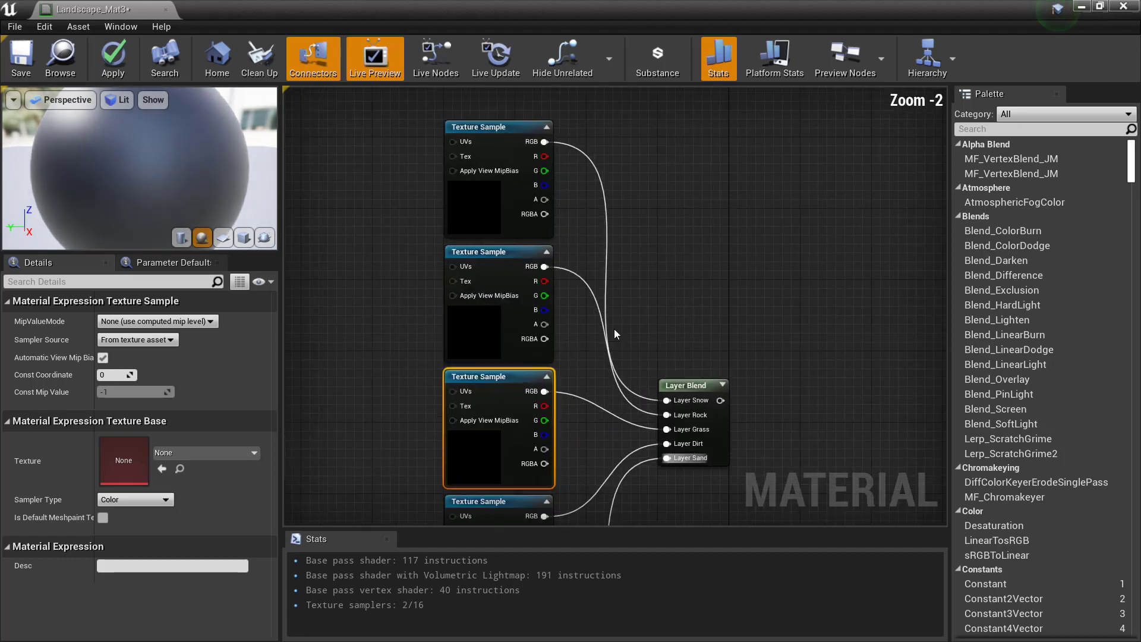
pyautogui.moveTo(511, 163); pyautogui.dragTo(593, 331, button='right')
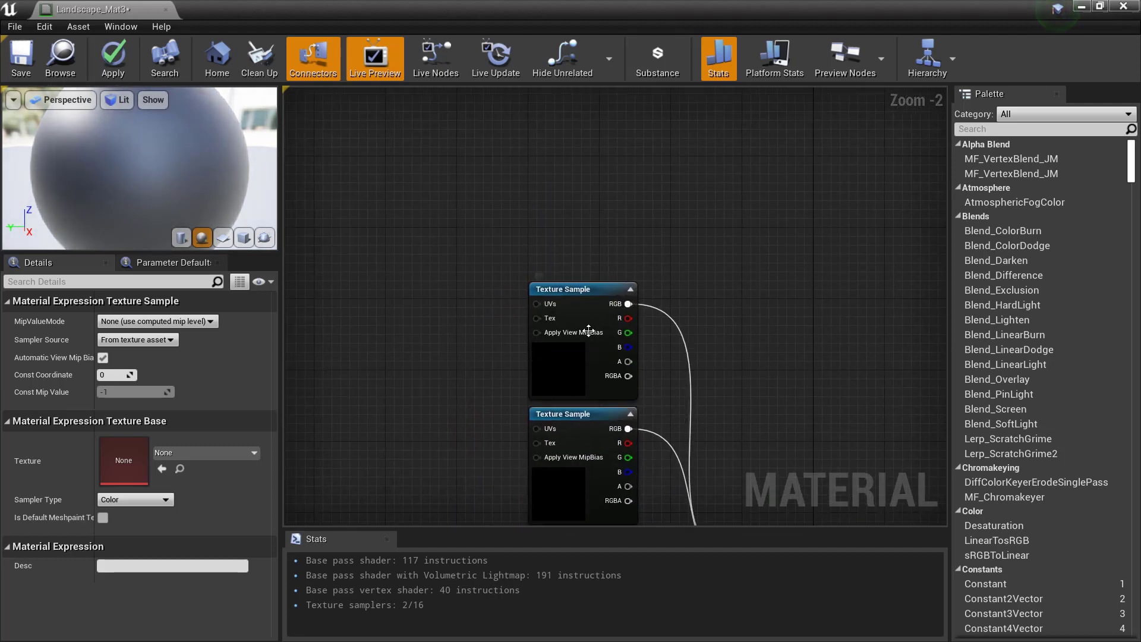
pyautogui.moveTo(454, 419); pyautogui.dragTo(419, 420, button='right')
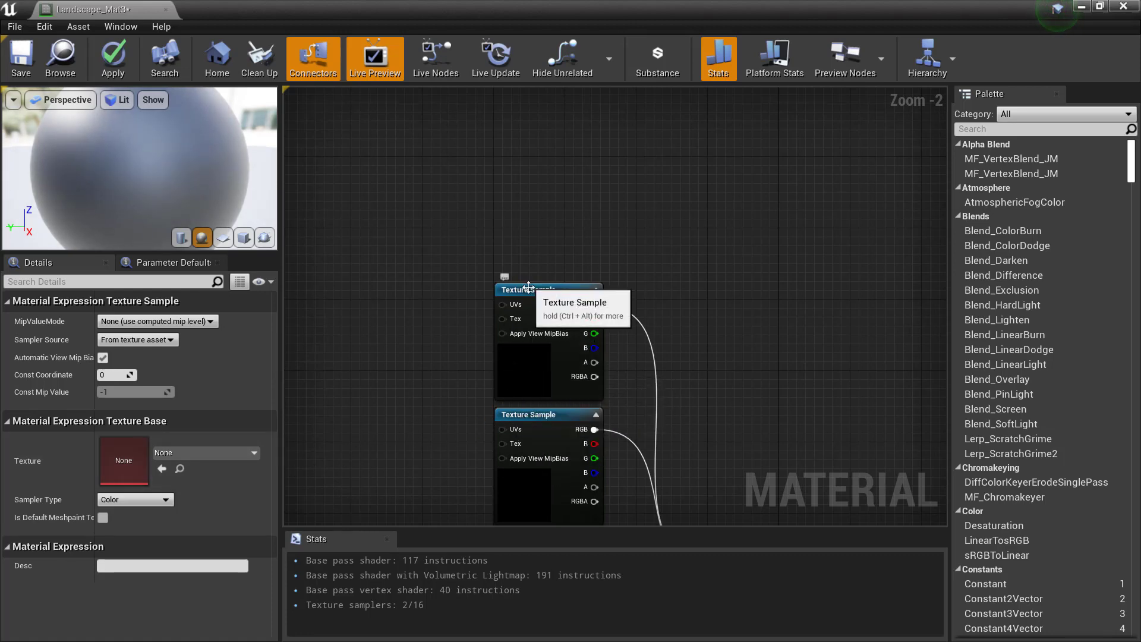
pyautogui.click(542, 293)
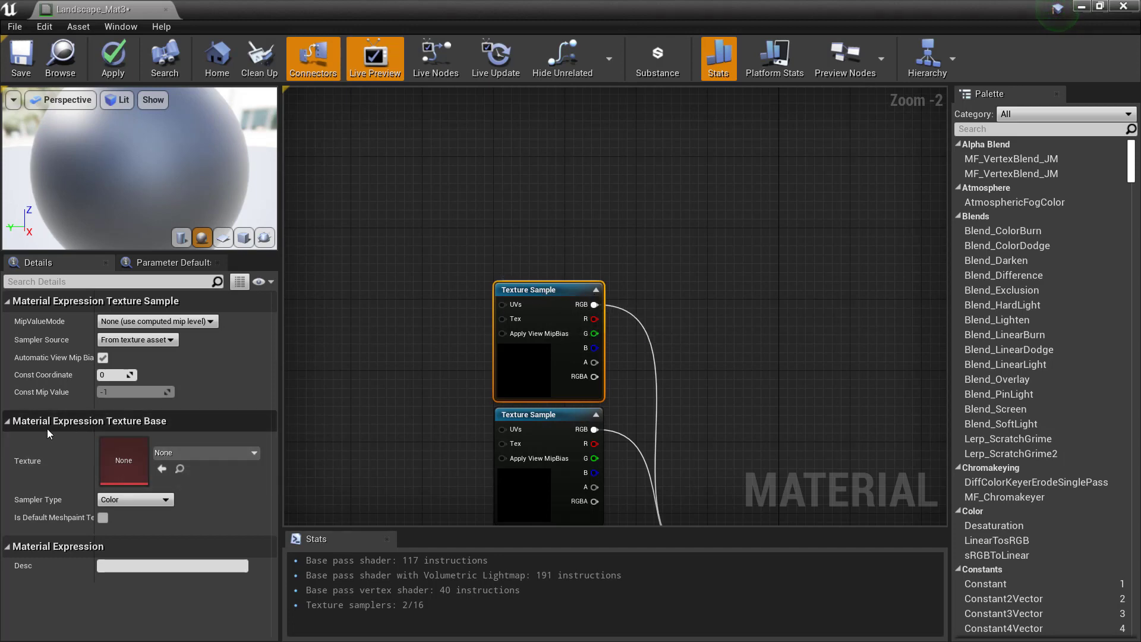
pyautogui.click(174, 453)
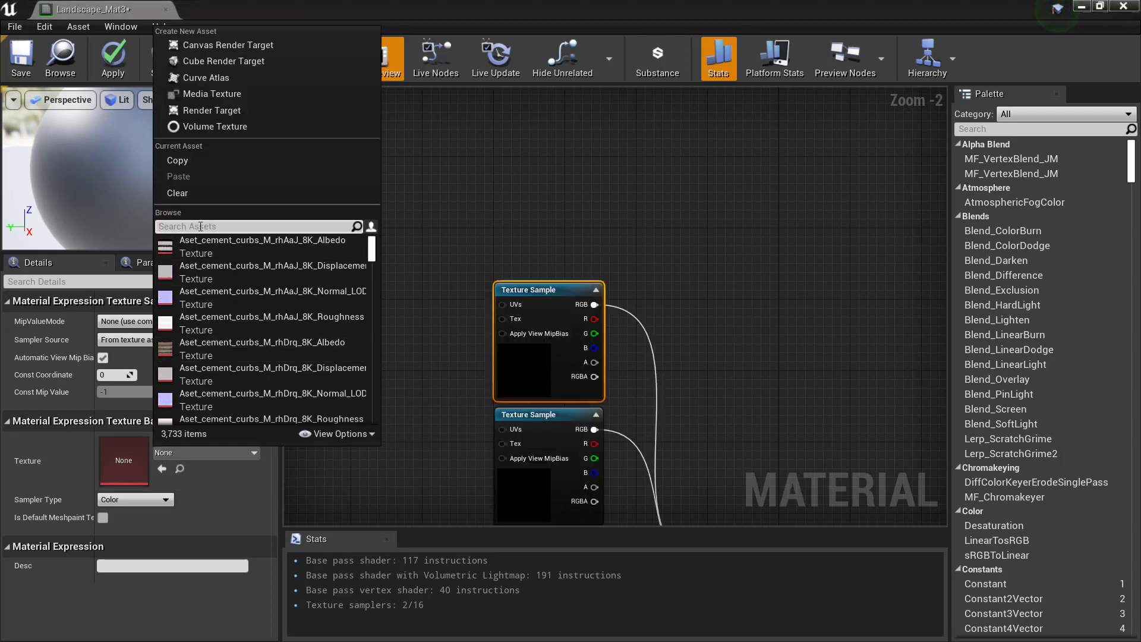
pyautogui.write('snow')
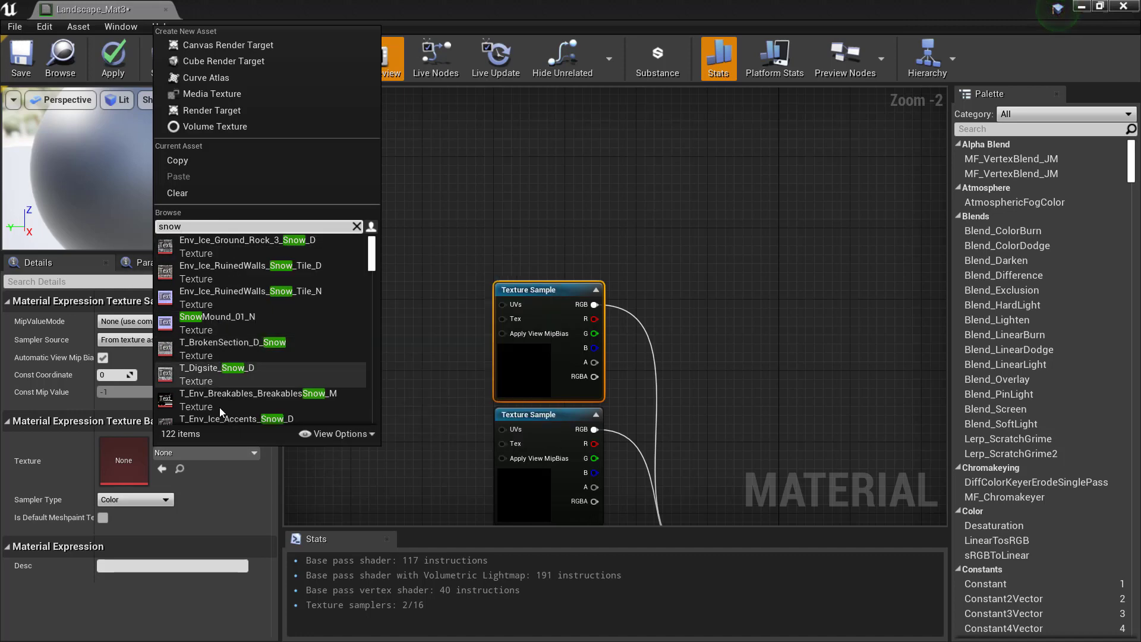
pyautogui.scroll(-3, 214, 372)
pyautogui.scroll(-12, 214, 371)
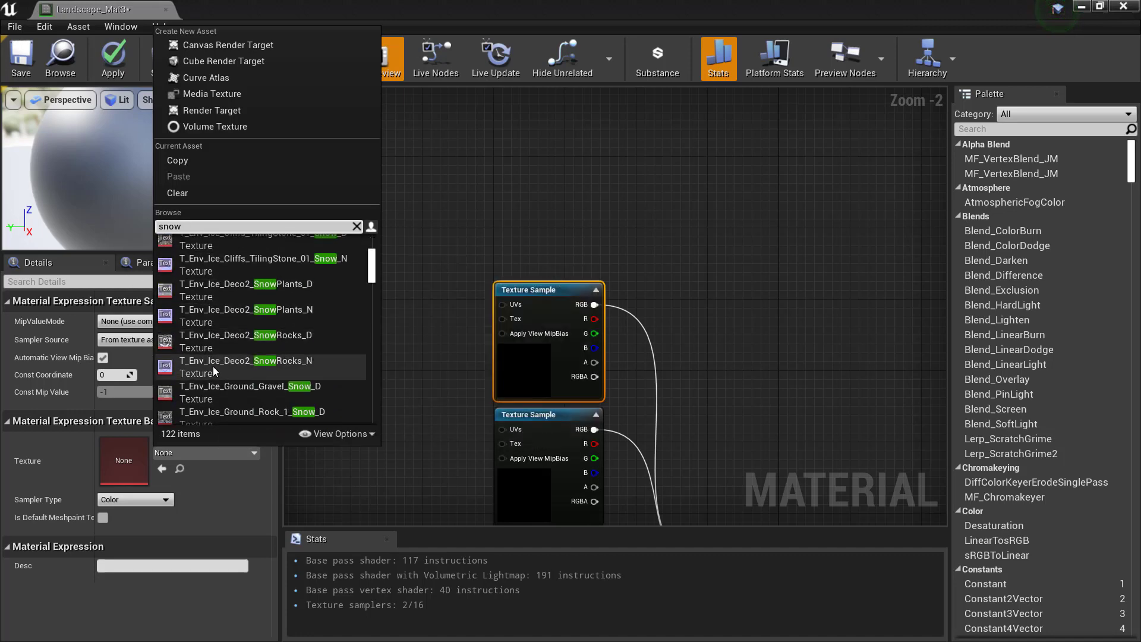
pyautogui.scroll(-3, 217, 373)
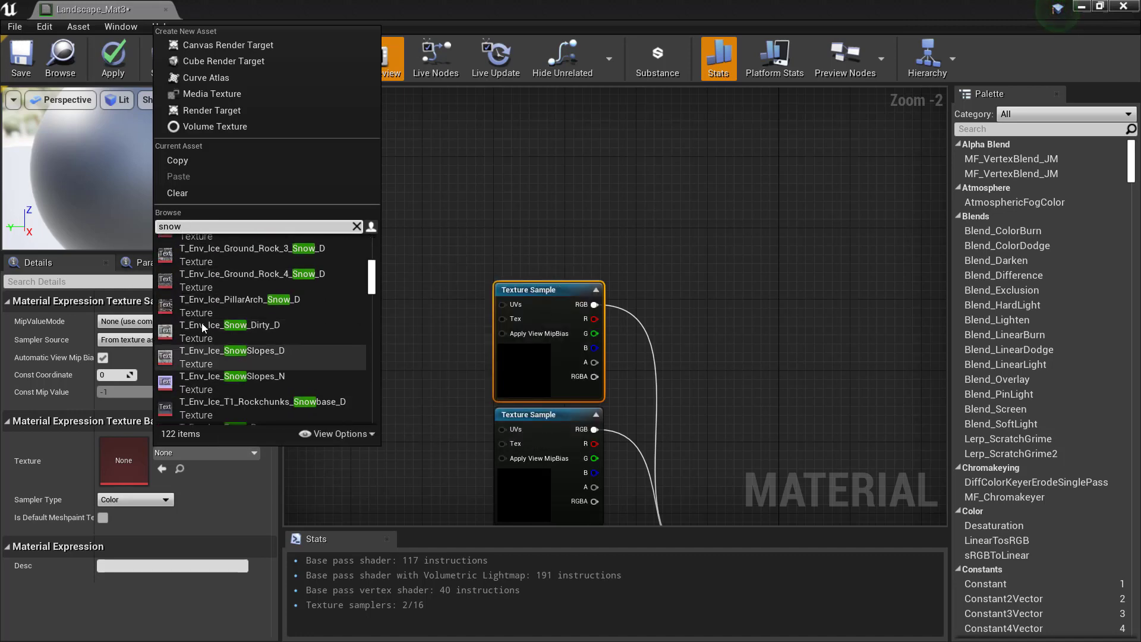
pyautogui.click(200, 478)
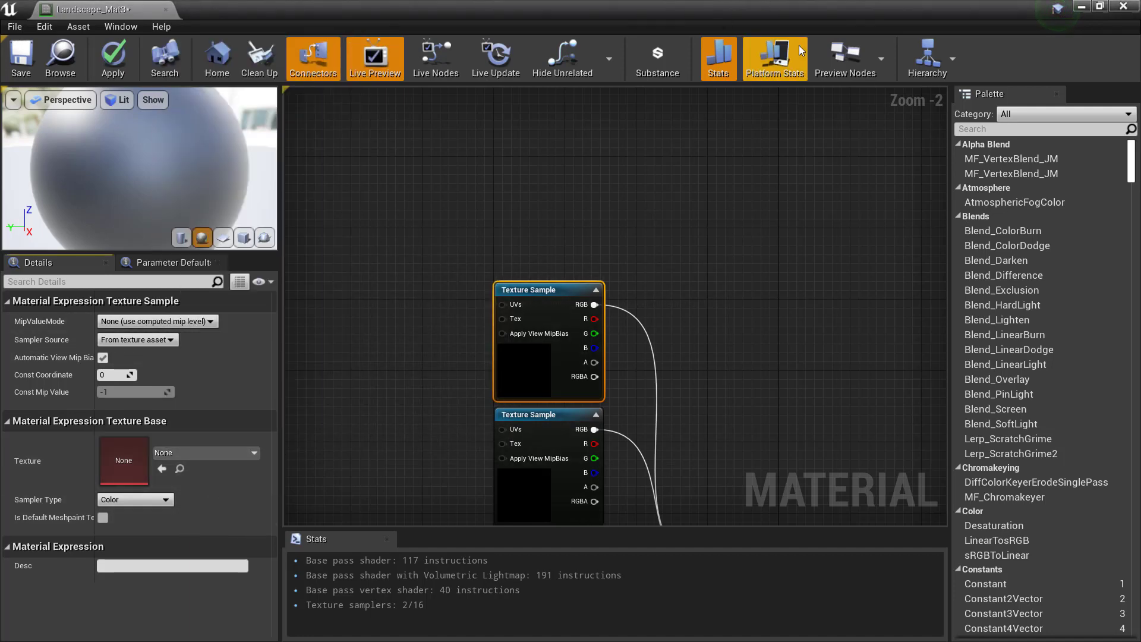
# Restore the material editor to a smaller window, move it up, and lower the Content Browser's upper edge so both are visible
pyautogui.click(1098, 7)
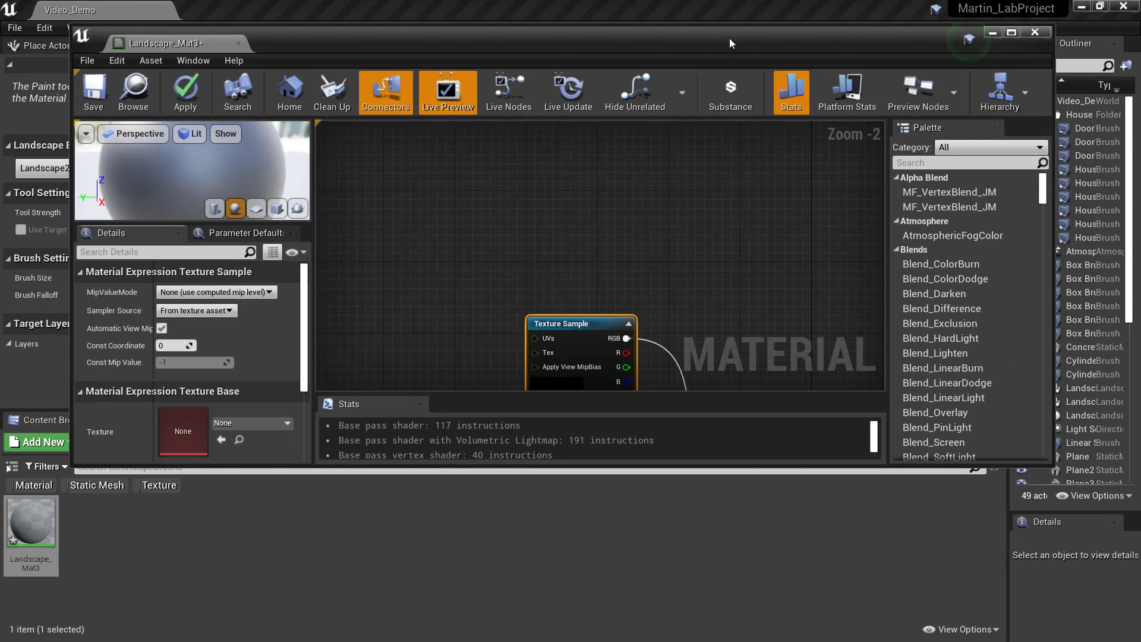
pyautogui.moveTo(729, 38); pyautogui.dragTo(742, 10)
pyautogui.click(416, 568)
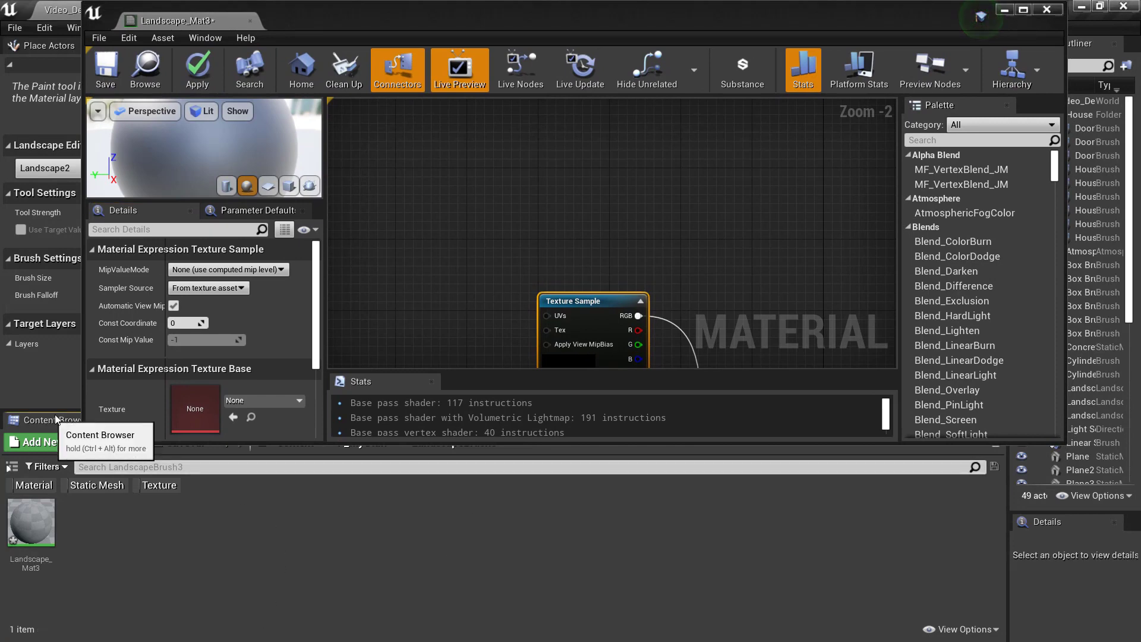
pyautogui.moveTo(59, 416); pyautogui.dragTo(68, 462)
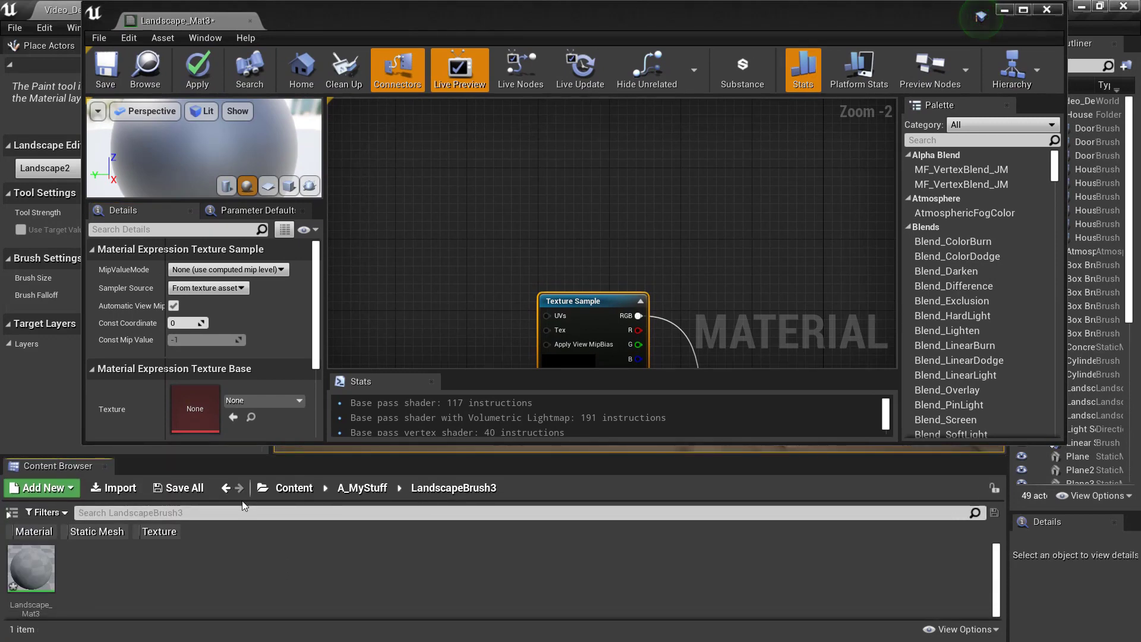
# Show the root Content folder in the Content Browser, filter it to Texture assets and search for Snow
pyautogui.click(291, 488)
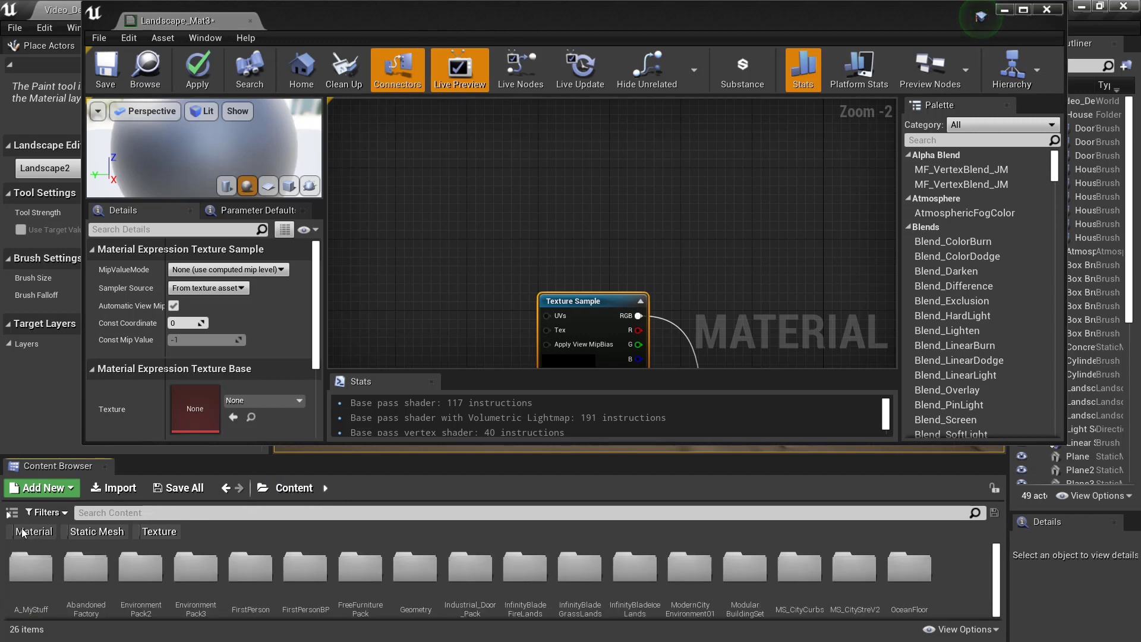
pyautogui.click(139, 533)
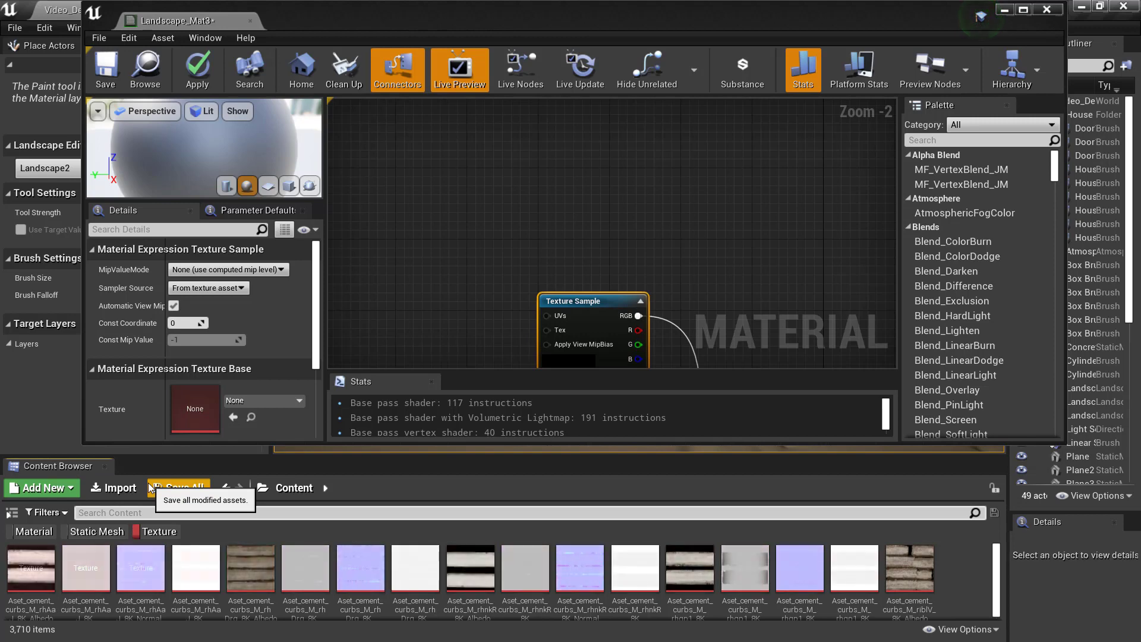
pyautogui.write('Snow')
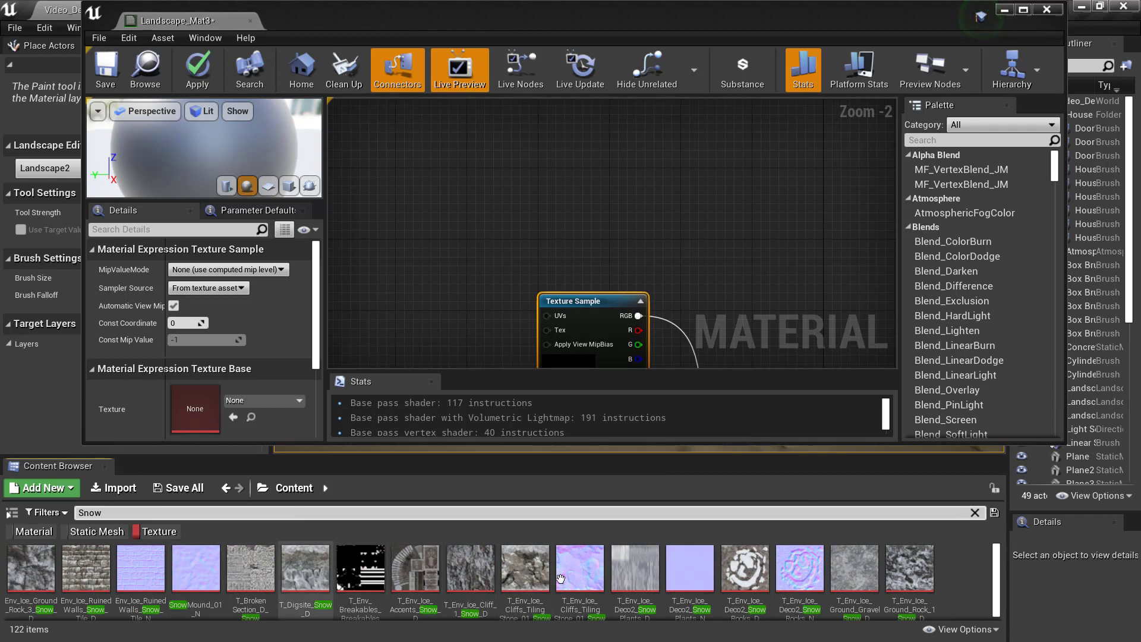
# Find T_Env_Snow_D in the Content Browser and assign it as the texture of the topmost Texture Sample
pyautogui.scroll(-1, 848, 587)
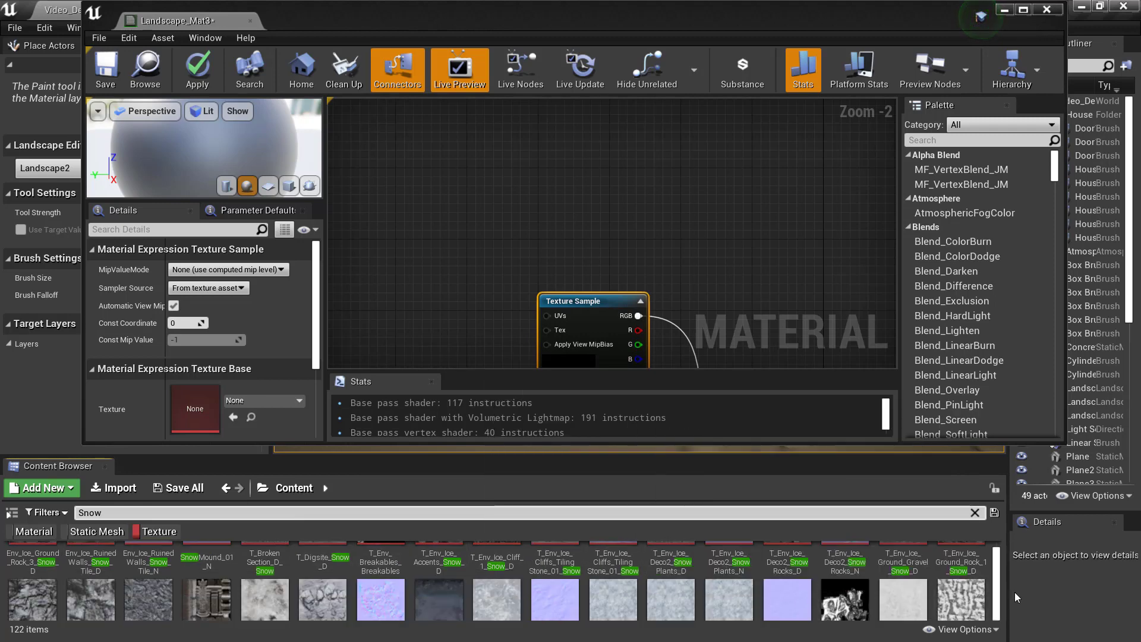
pyautogui.moveTo(999, 586)
pyautogui.mouseDown()
pyautogui.moveTo(1000, 573)
pyautogui.moveTo(1002, 598)
pyautogui.moveTo(1001, 571)
pyautogui.mouseUp()
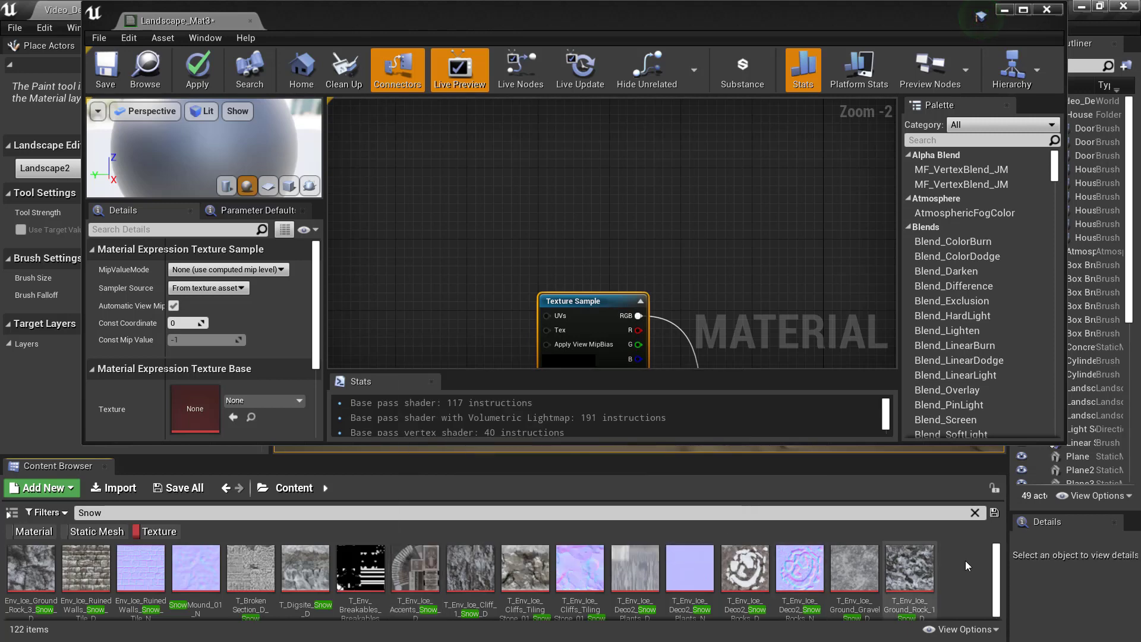
pyautogui.scroll(-2, 985, 574)
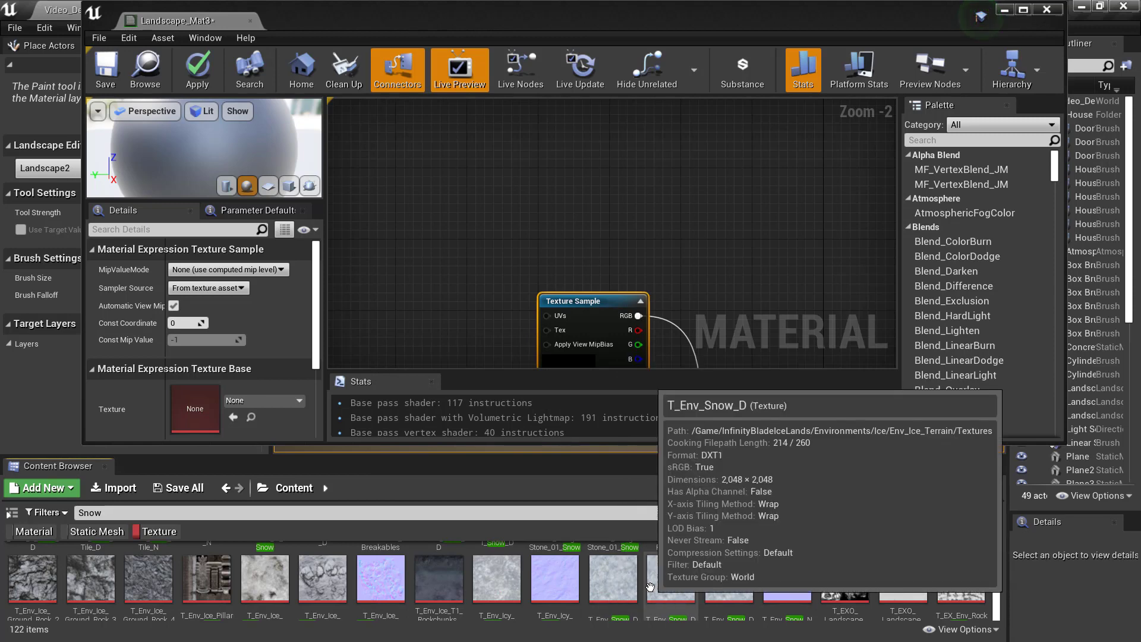
pyautogui.moveTo(618, 252); pyautogui.dragTo(584, 143, button='right')
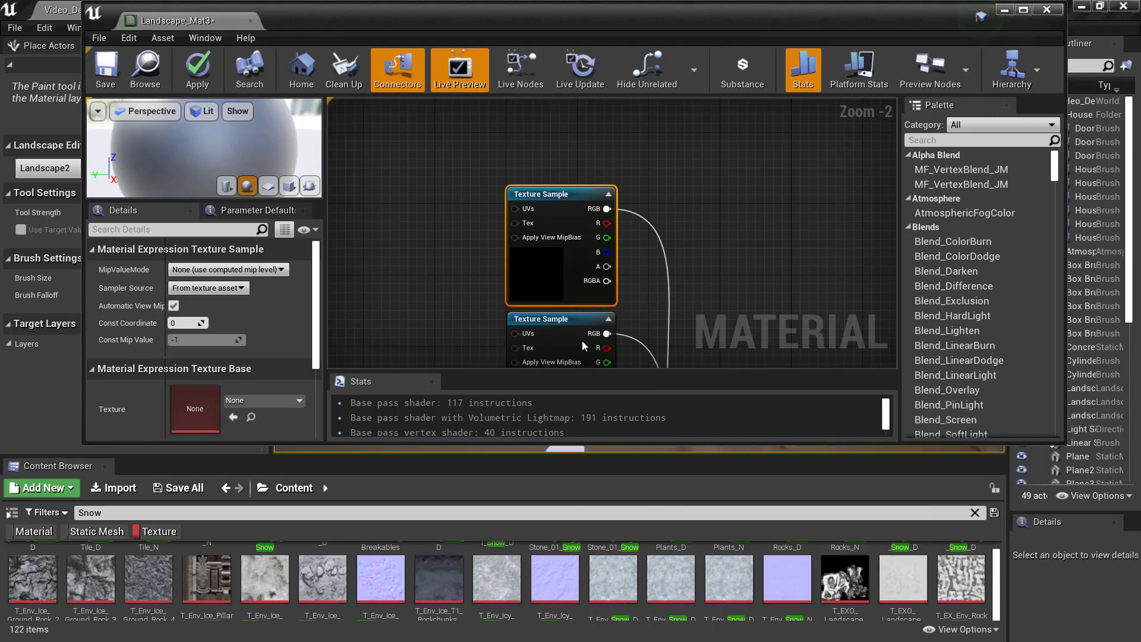
pyautogui.moveTo(678, 579)
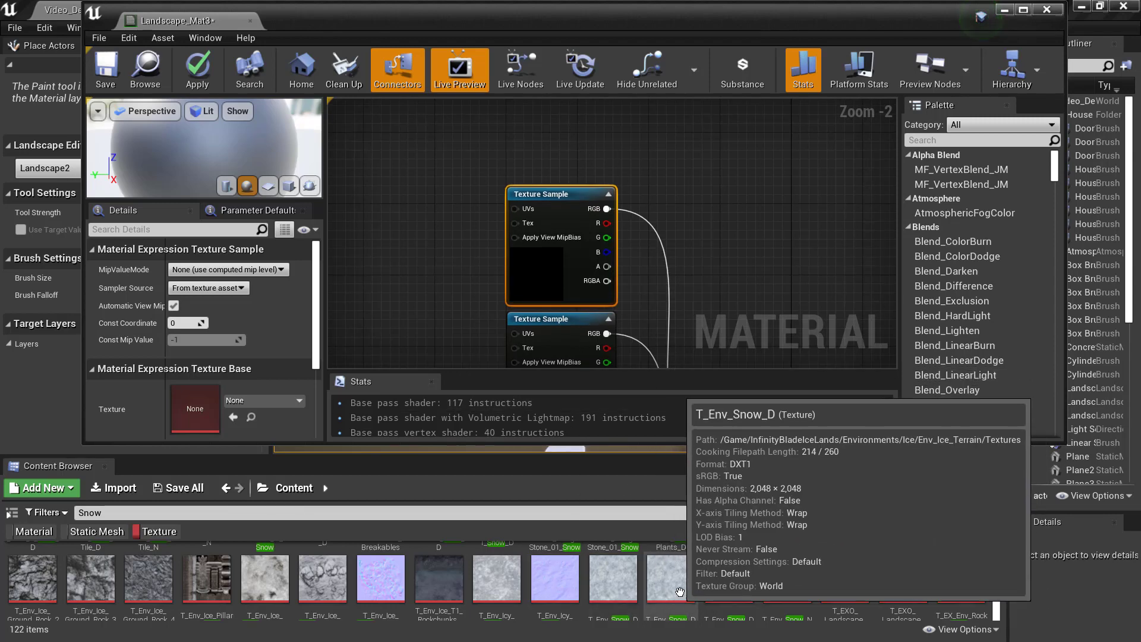
pyautogui.moveTo(682, 586); pyautogui.dragTo(233, 401)
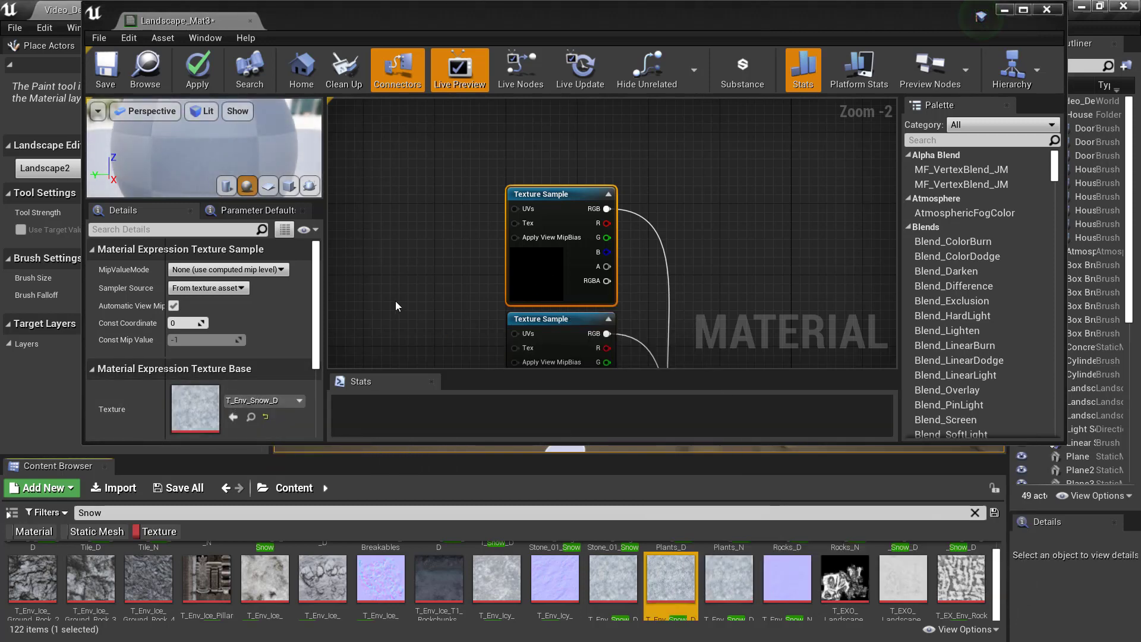
# Duplicate the five Texture Samples together with their Layer Blend and place the copied set directly beneath the original column
pyautogui.scroll(-6, 388, 277)
pyautogui.moveTo(389, 277); pyautogui.dragTo(571, 185, button='right')
pyautogui.moveTo(553, 237); pyautogui.dragTo(508, 217, button='right')
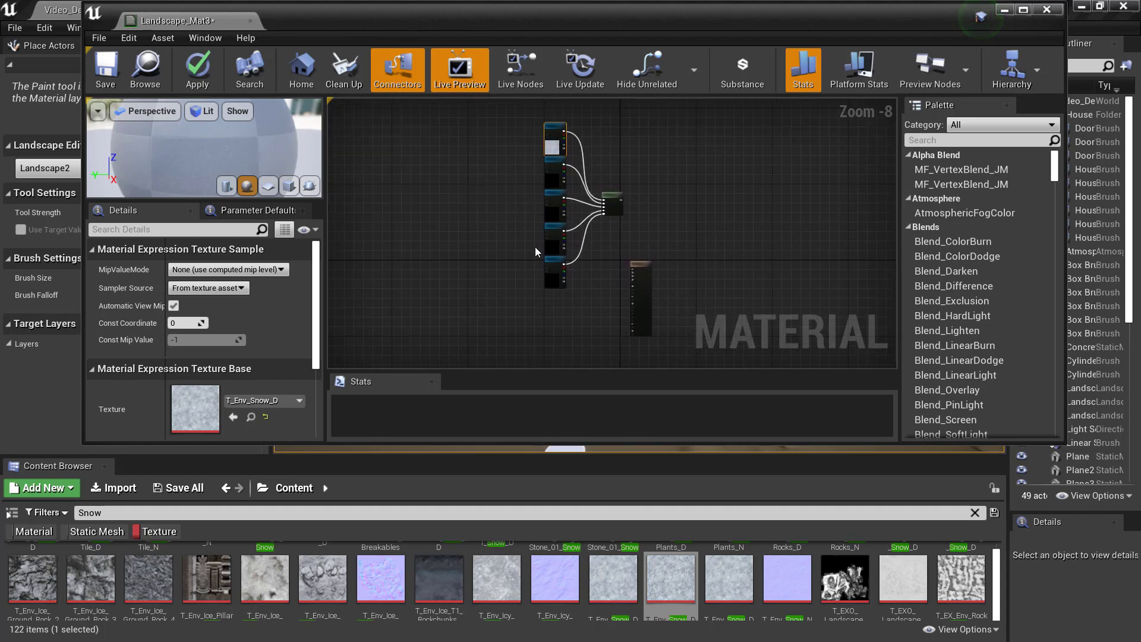
pyautogui.scroll(1, 584, 273)
pyautogui.moveTo(584, 272); pyautogui.dragTo(618, 289, button='right')
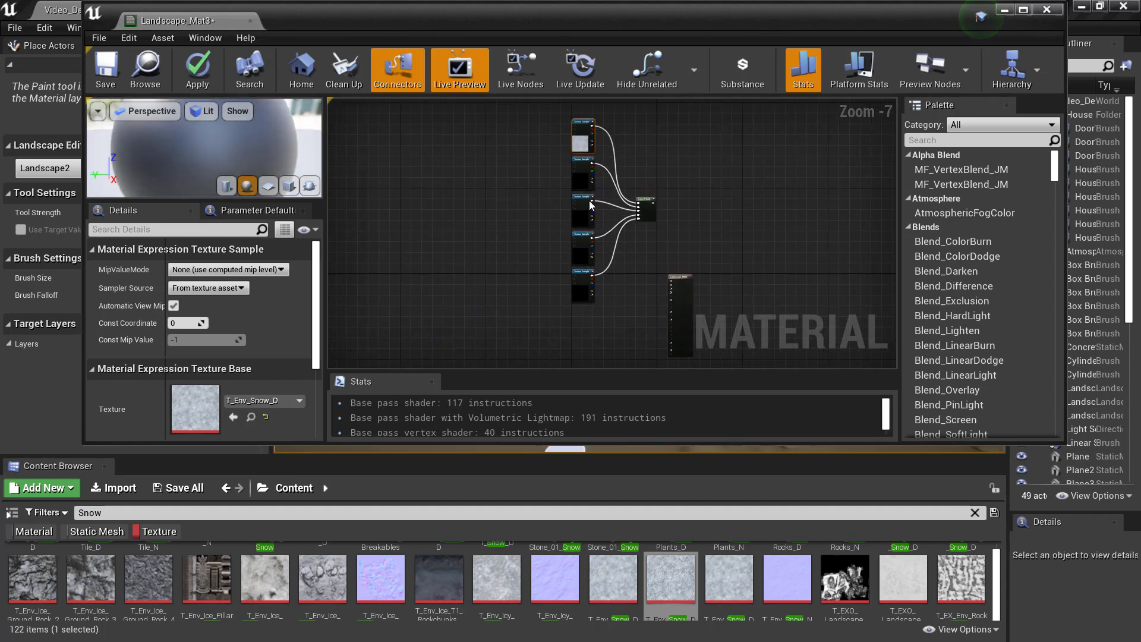
pyautogui.moveTo(556, 115); pyautogui.dragTo(587, 185)
pyautogui.moveTo(633, 301); pyautogui.dragTo(652, 326)
pyautogui.moveTo(618, 335); pyautogui.dragTo(616, 301, button='right')
pyautogui.moveTo(523, 284); pyautogui.dragTo(475, 313, button='right')
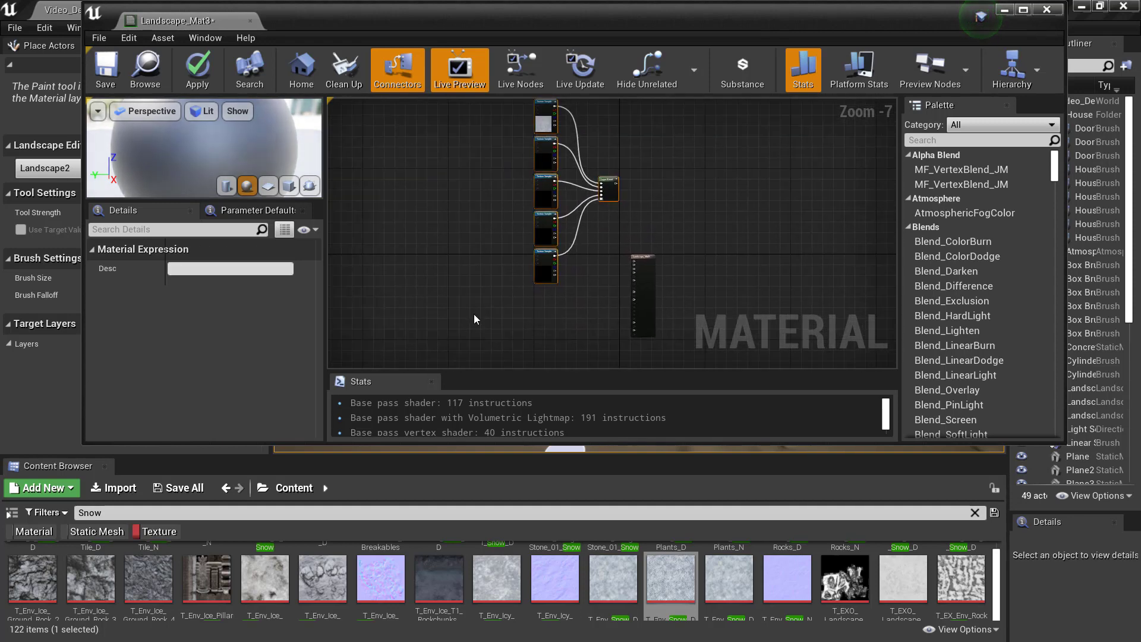
pyautogui.hotkey('ctrl', 'v')
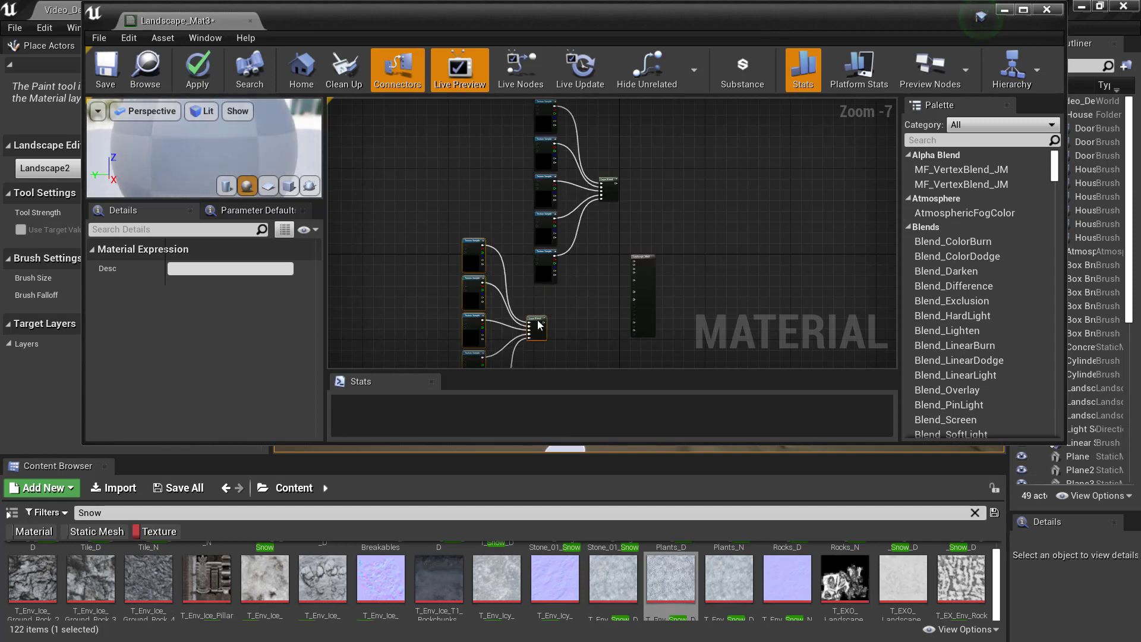
pyautogui.moveTo(567, 328); pyautogui.dragTo(616, 243)
# Move the copied Layer Blend up beside its first Texture Sample and the original Layer Blend down beside its last one
pyautogui.scroll(2, 693, 309)
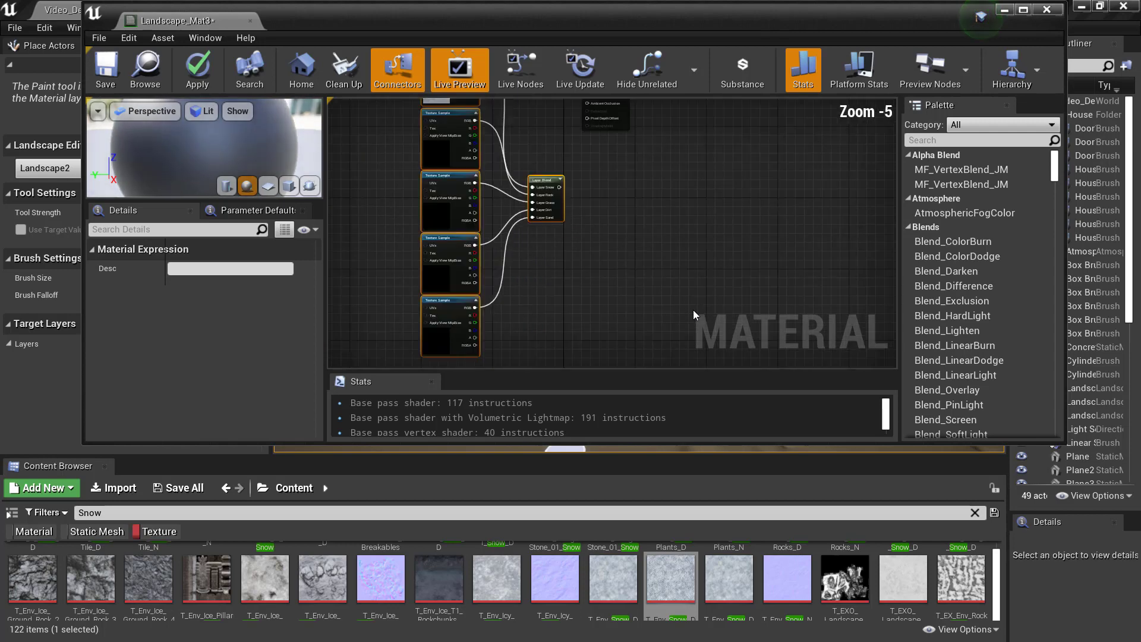
pyautogui.moveTo(614, 248); pyautogui.dragTo(653, 337, button='right')
pyautogui.click(567, 279)
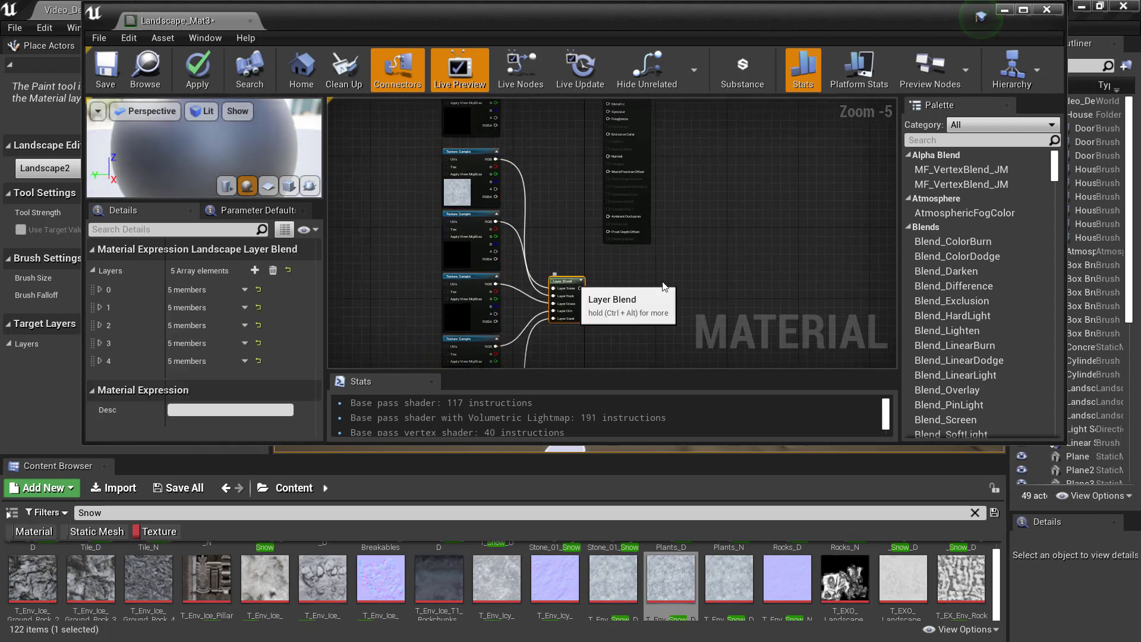
pyautogui.moveTo(569, 278); pyautogui.dragTo(573, 153)
pyautogui.moveTo(700, 207); pyautogui.dragTo(707, 365, button='right')
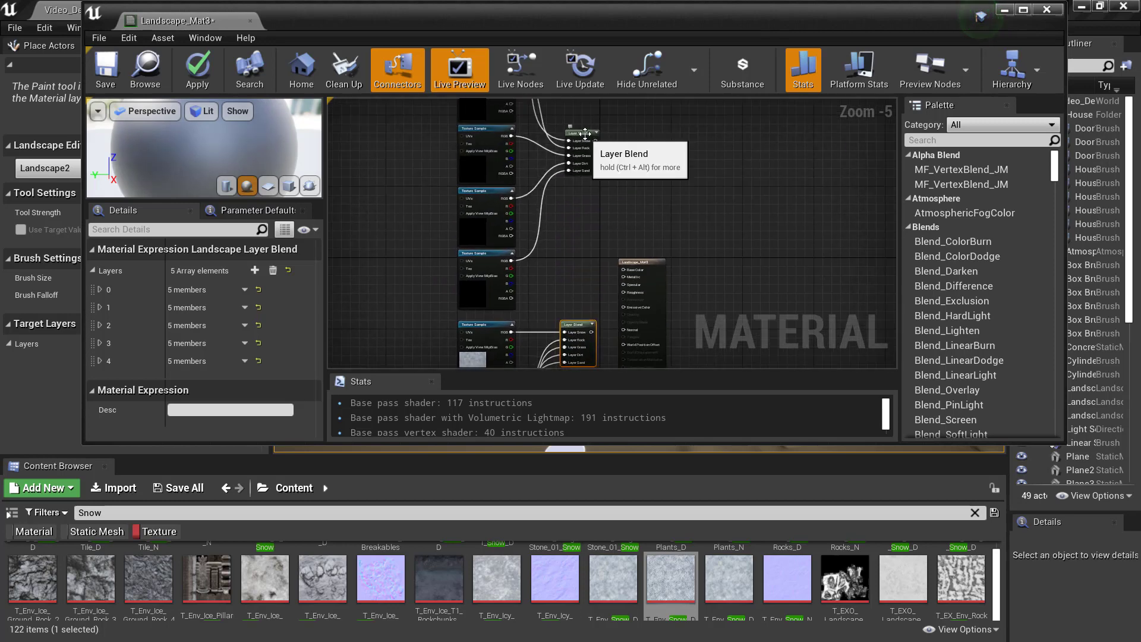
pyautogui.moveTo(582, 151); pyautogui.dragTo(580, 291)
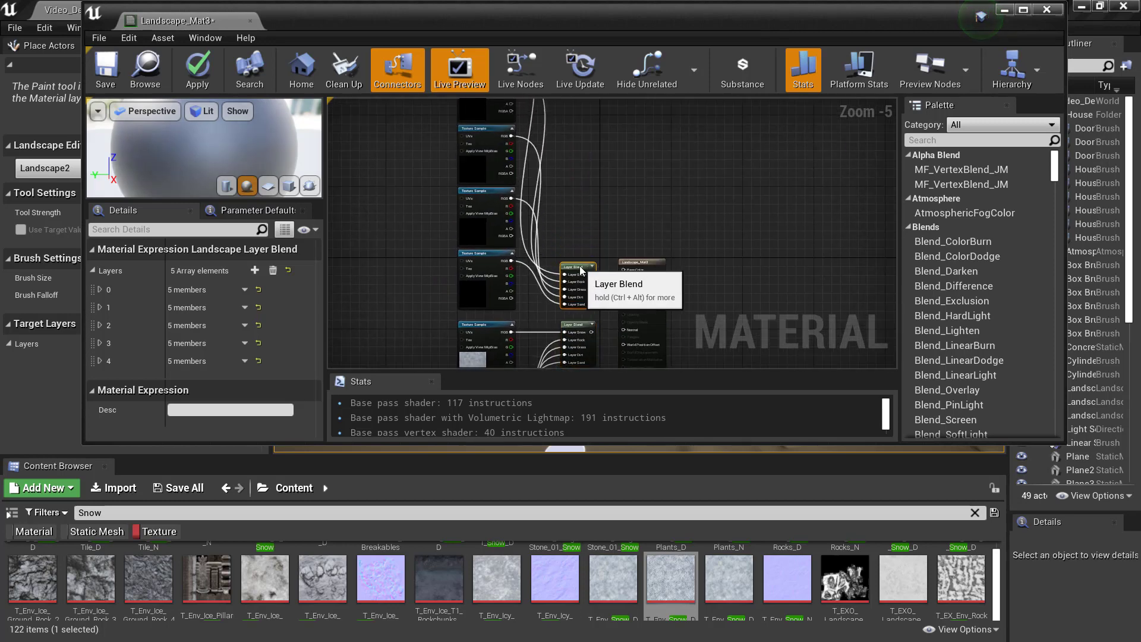
# Connect the upper Layer Blend's output to Base Color of Landscape_Mat3 and the lower Layer Blend's output to Normal
pyautogui.scroll(4, 700, 348)
pyautogui.moveTo(709, 286); pyautogui.dragTo(670, 323, button='right')
pyautogui.moveTo(515, 244); pyautogui.dragTo(506, 265, button='right')
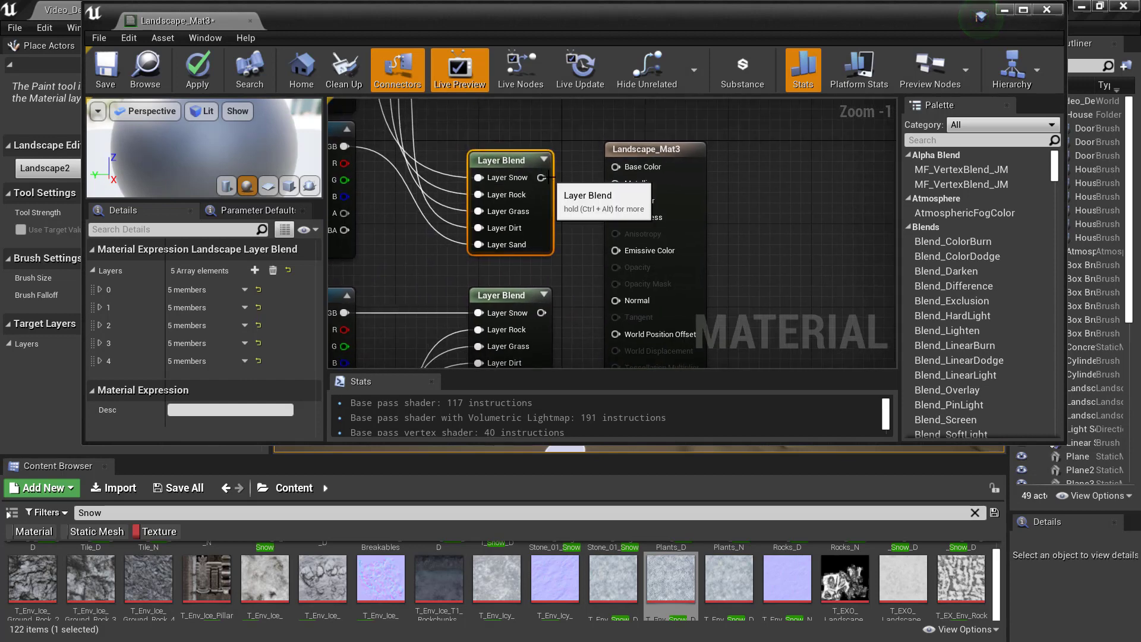
pyautogui.moveTo(542, 177); pyautogui.dragTo(616, 168)
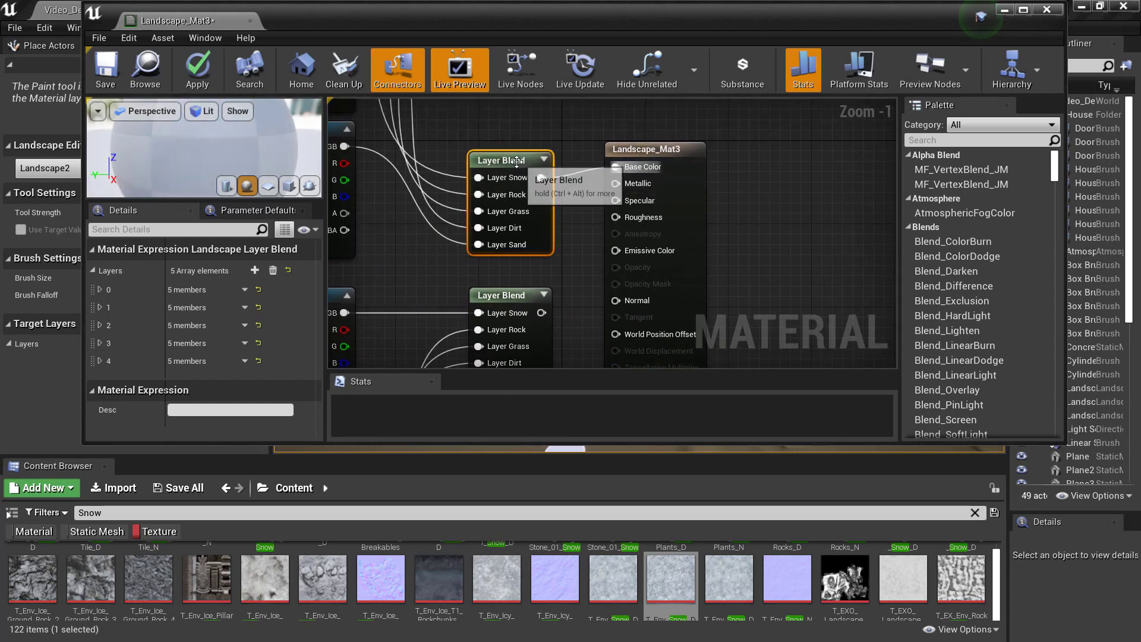
pyautogui.moveTo(518, 162); pyautogui.dragTo(518, 153)
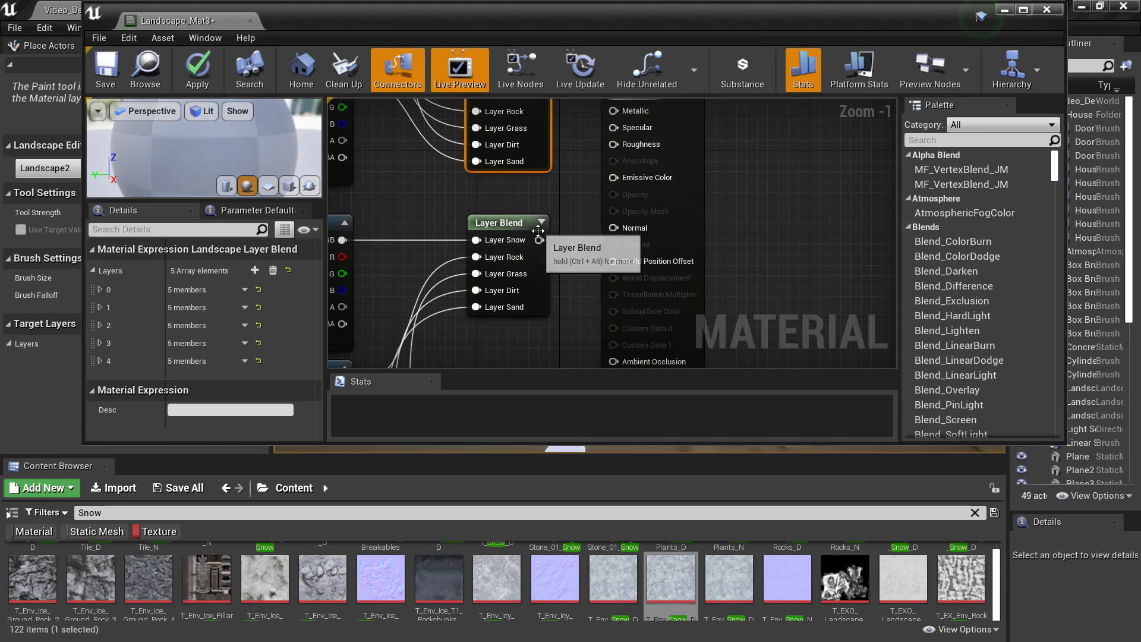
pyautogui.moveTo(538, 244); pyautogui.dragTo(615, 227)
pyautogui.moveTo(595, 228); pyautogui.dragTo(660, 289, button='right')
pyautogui.moveTo(533, 229); pyautogui.dragTo(527, 268, button='right')
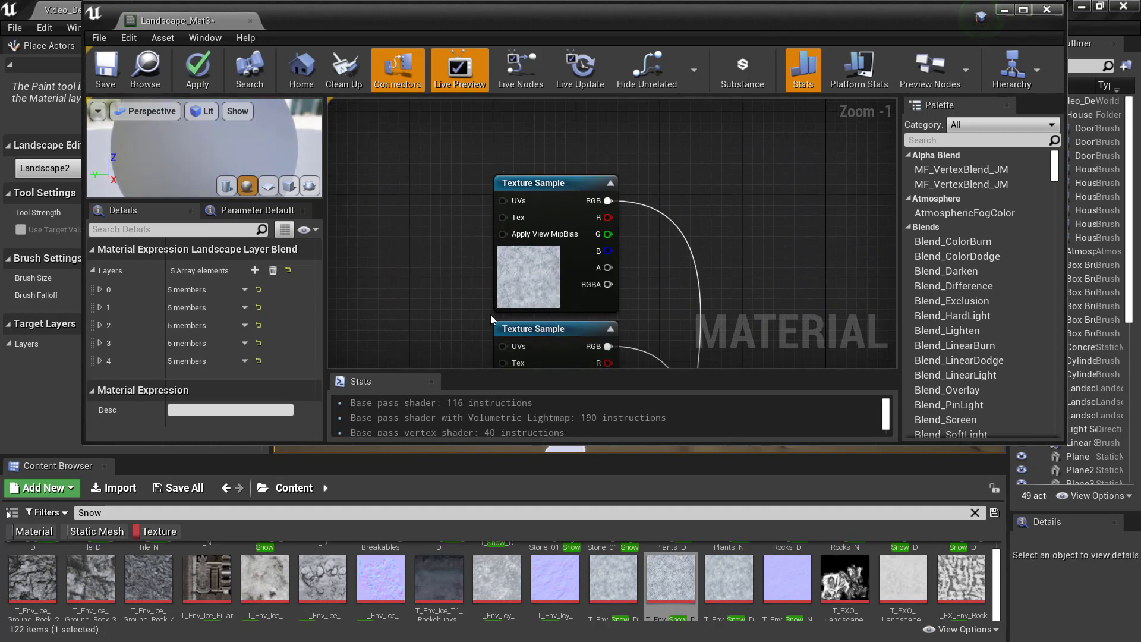
pyautogui.moveTo(491, 314); pyautogui.dragTo(488, 101, button='right')
pyautogui.moveTo(535, 211); pyautogui.dragTo(481, 135, button='right')
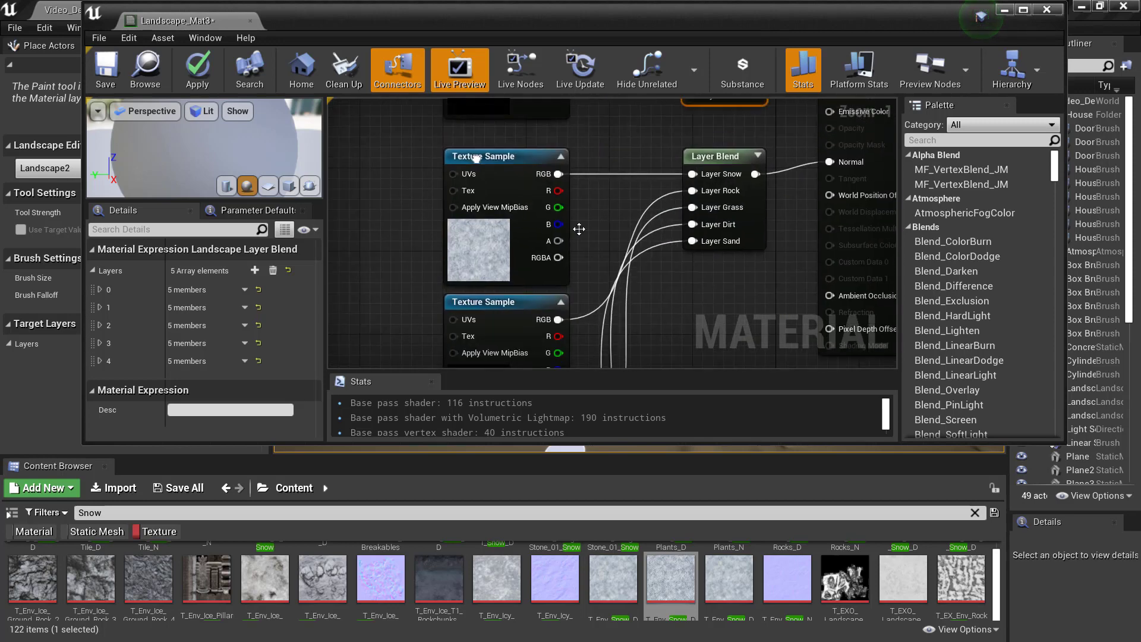
# Assign T_Env_Ice_SnowSlopes_N as the texture of the first Texture Sample feeding the Normal Layer Blend
pyautogui.click(526, 184)
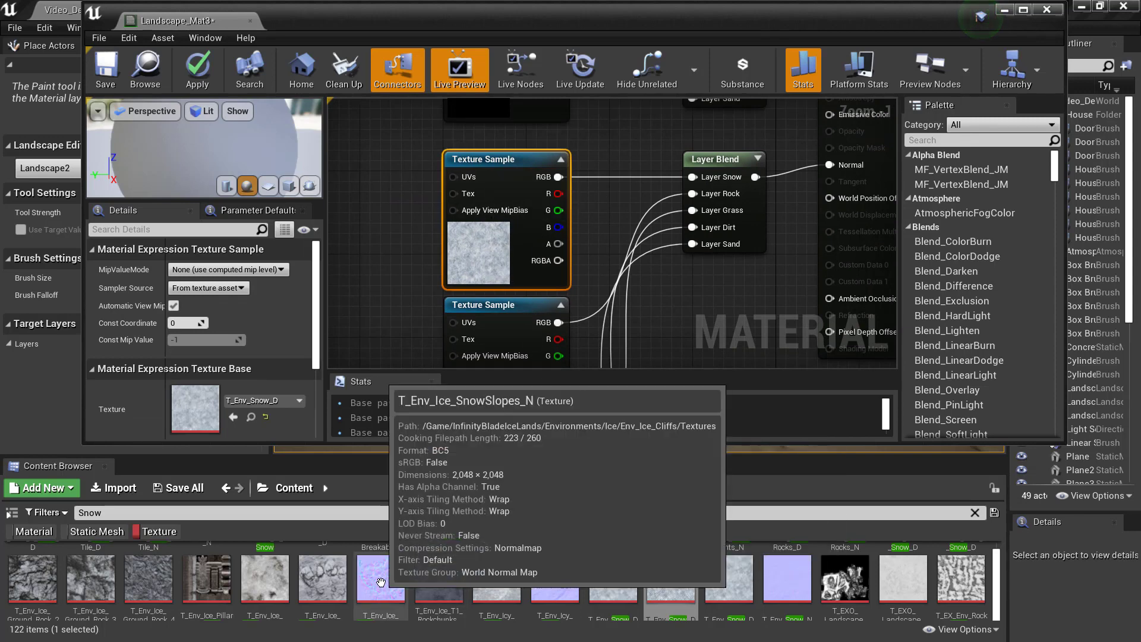
pyautogui.moveTo(381, 581); pyautogui.dragTo(191, 406)
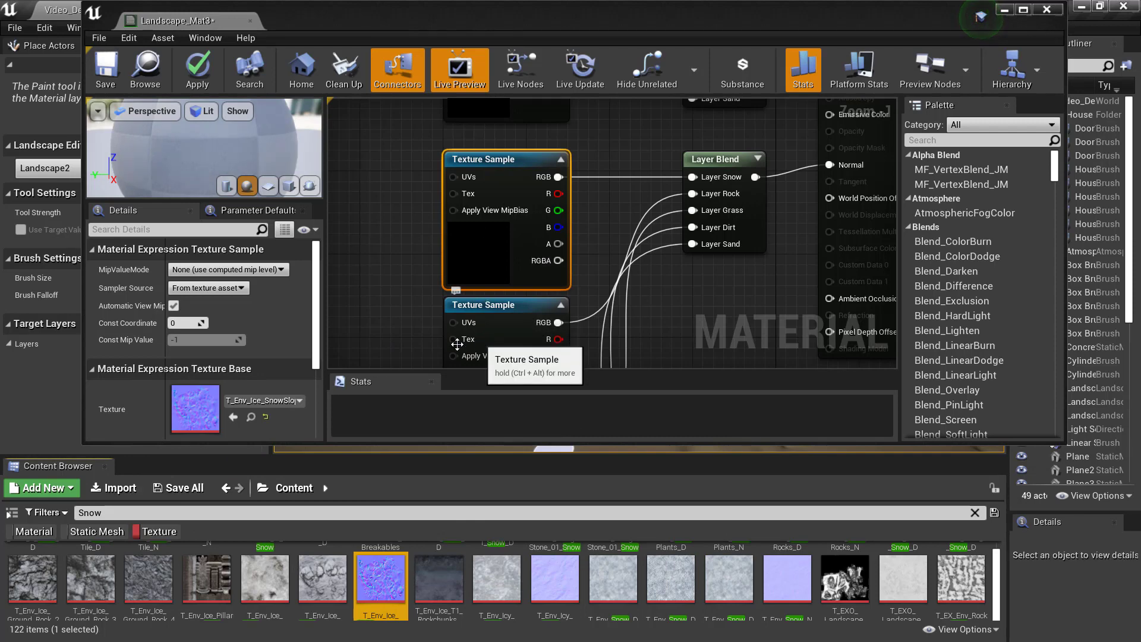
# Select the second Texture Sample feeding the Base Color Layer Blend and search the Content Browser textures for Rock
pyautogui.moveTo(388, 247); pyautogui.dragTo(415, 317, button='right')
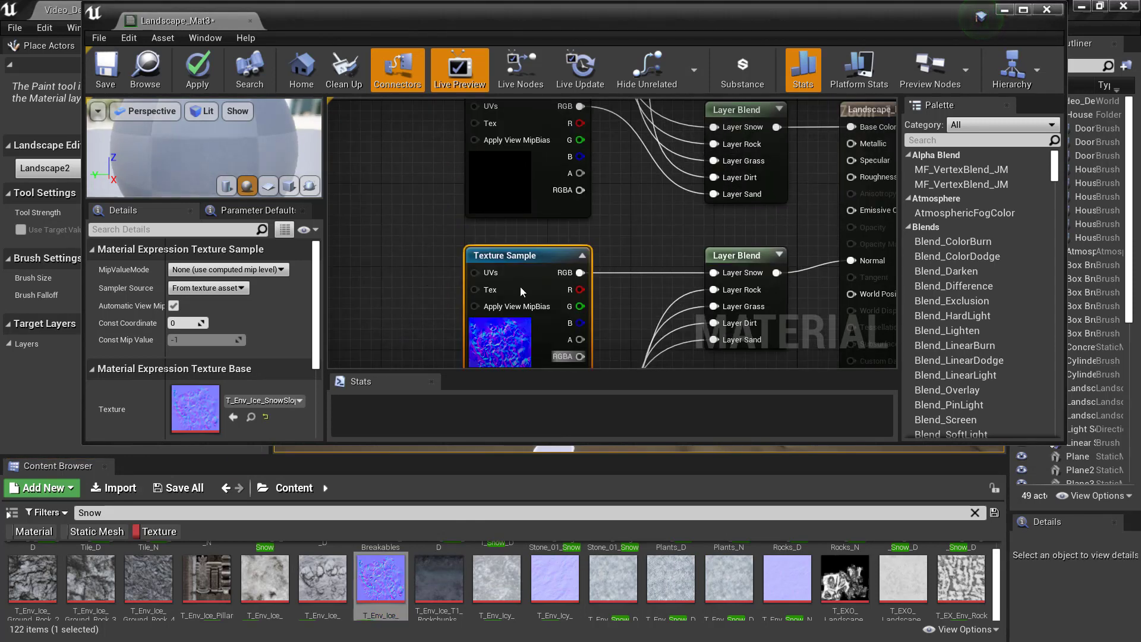
pyautogui.moveTo(428, 265); pyautogui.dragTo(462, 294, button='right')
pyautogui.scroll(-4, 462, 293)
pyautogui.moveTo(493, 165); pyautogui.dragTo(574, 334, button='right')
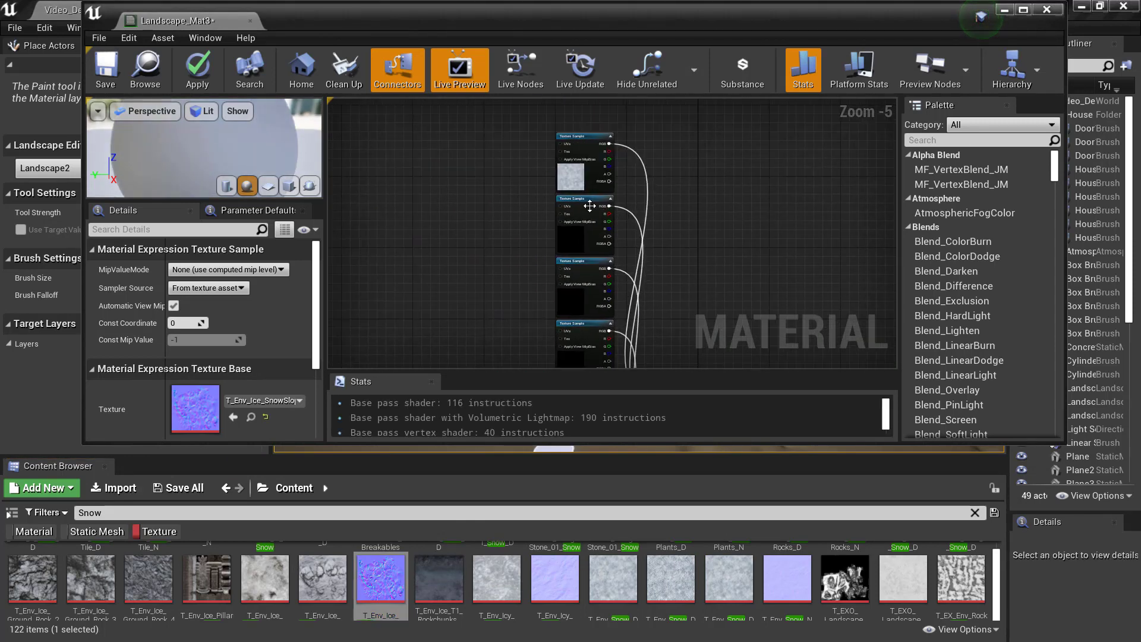
pyautogui.moveTo(647, 348); pyautogui.dragTo(605, 121, button='right')
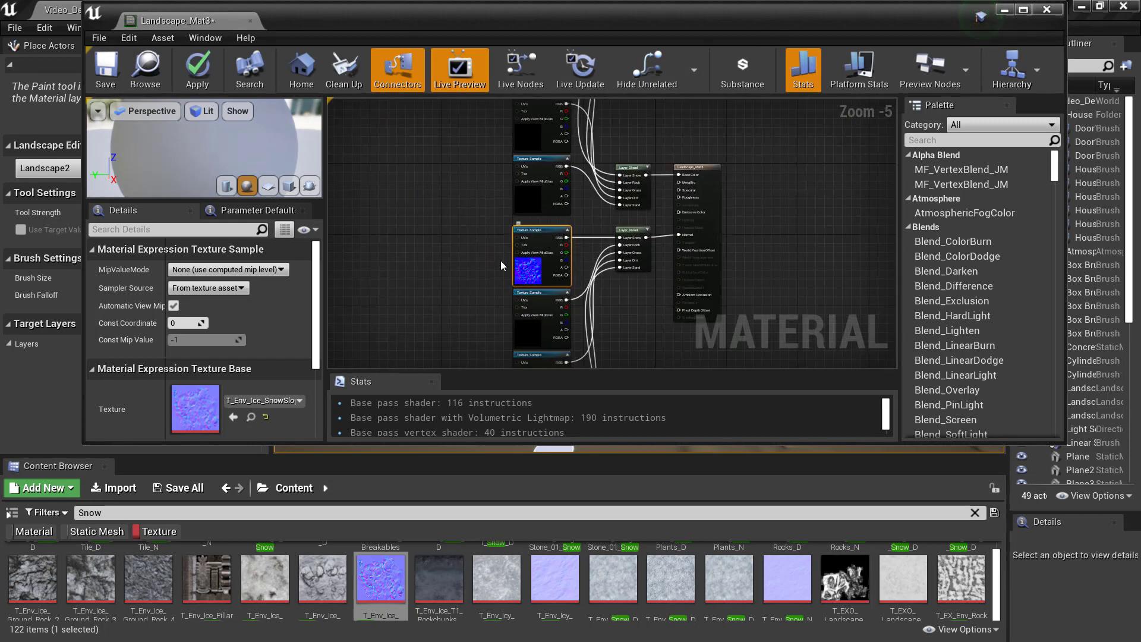
pyautogui.moveTo(480, 208); pyautogui.dragTo(473, 311, button='right')
pyautogui.moveTo(470, 205); pyautogui.dragTo(473, 336, button='right')
pyautogui.scroll(5, 511, 236)
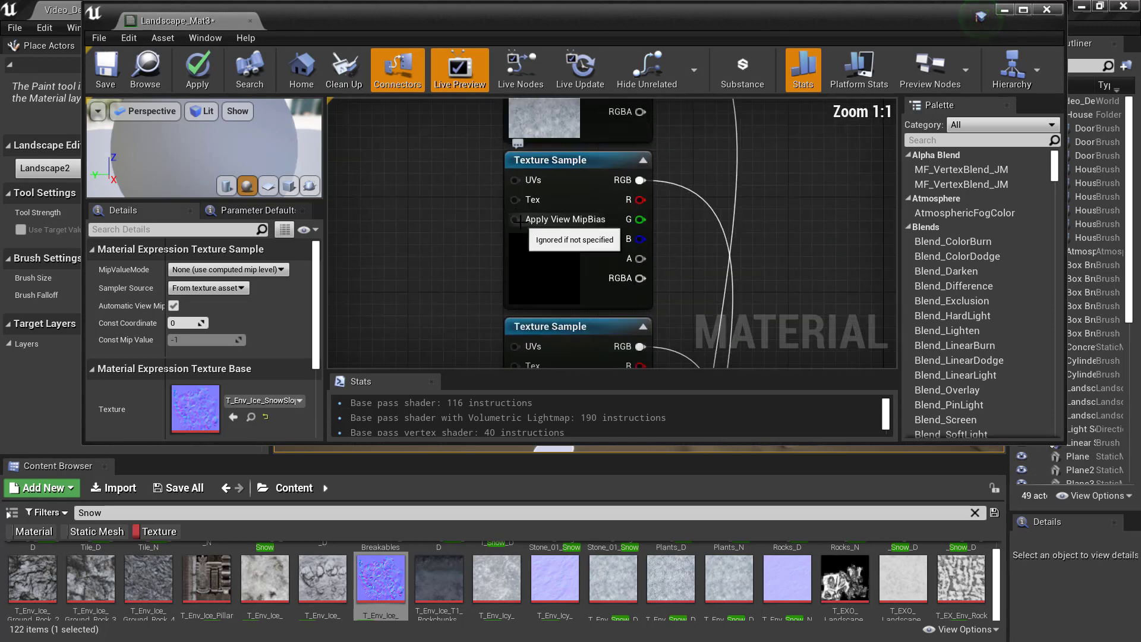
pyautogui.click(535, 240)
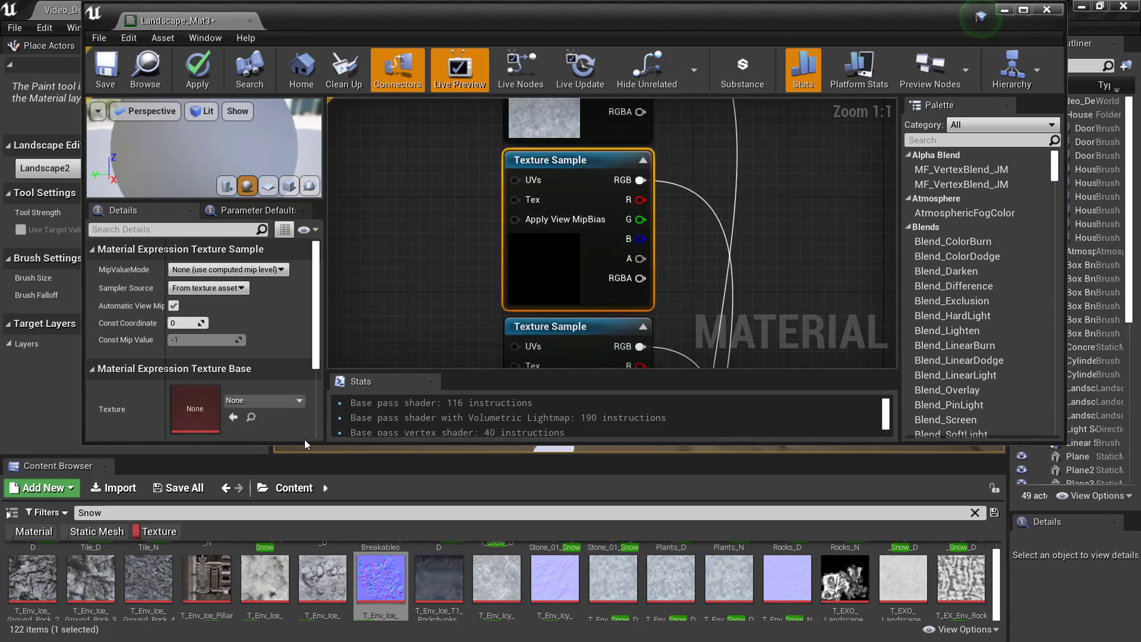
pyautogui.moveTo(679, 328); pyautogui.dragTo(548, 333, button='right')
pyautogui.click(292, 512)
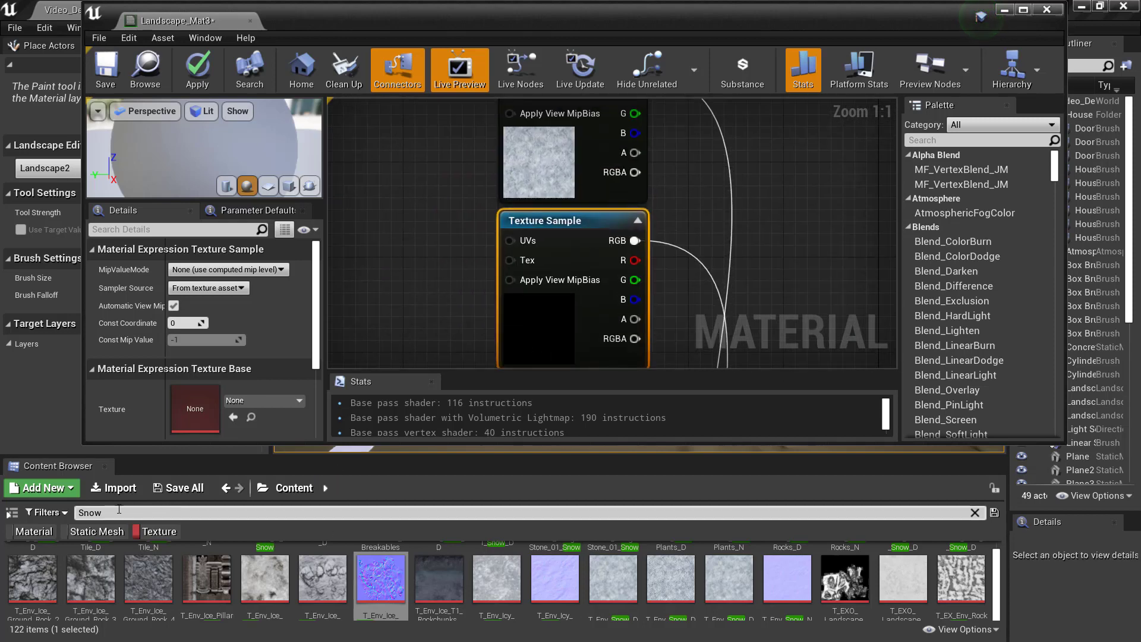
pyautogui.click(46, 511)
pyautogui.write('Rock')
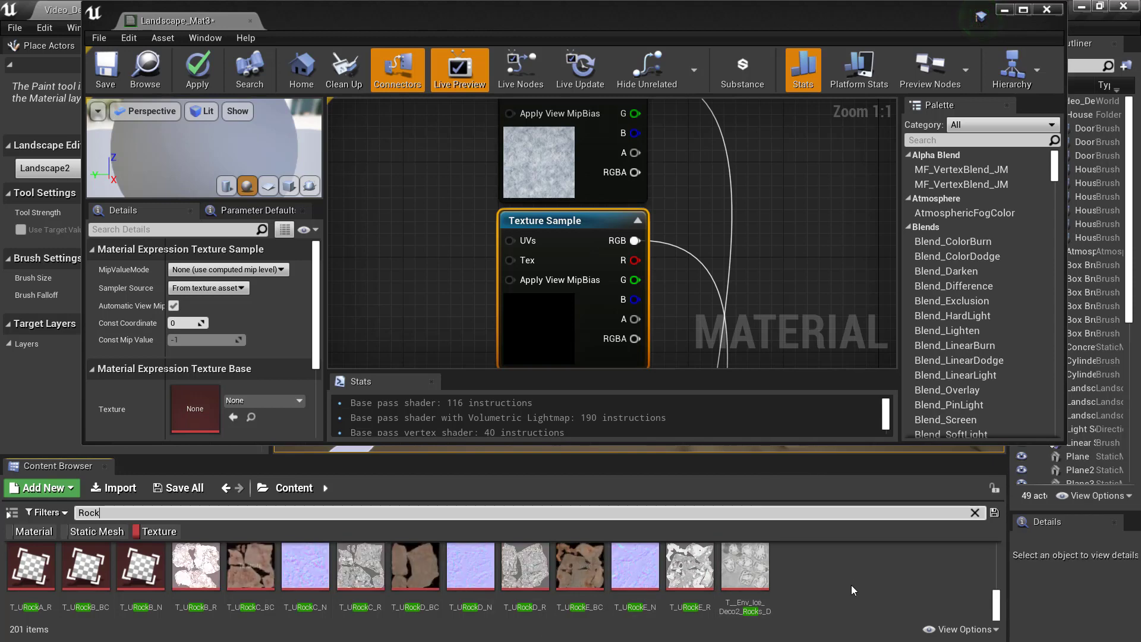
# Look through the Rock textures and assign the dark T_RockSetB_Babies_D texture to the selected Texture Sample
pyautogui.scroll(5, 841, 594)
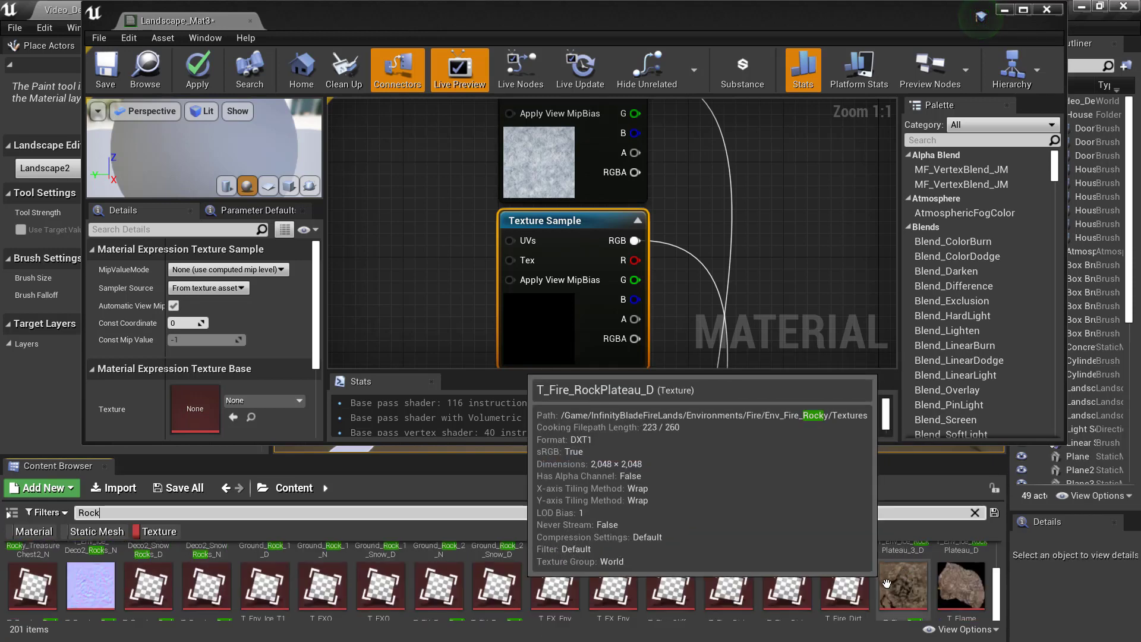
pyautogui.scroll(2, 968, 587)
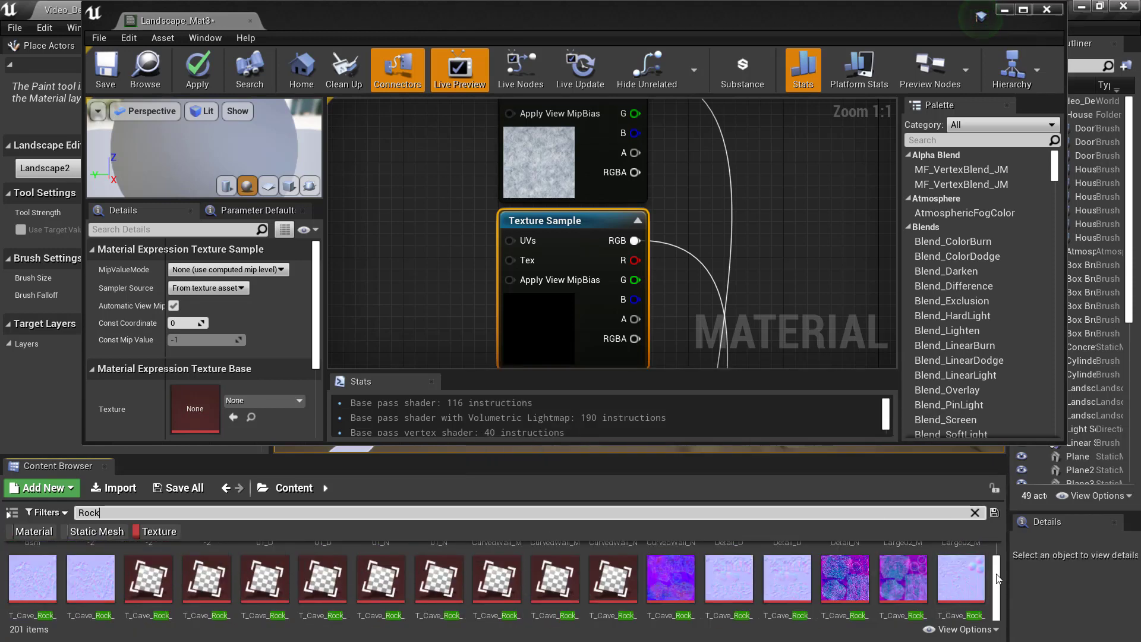
pyautogui.moveTo(998, 575); pyautogui.dragTo(998, 558)
pyautogui.moveTo(373, 589)
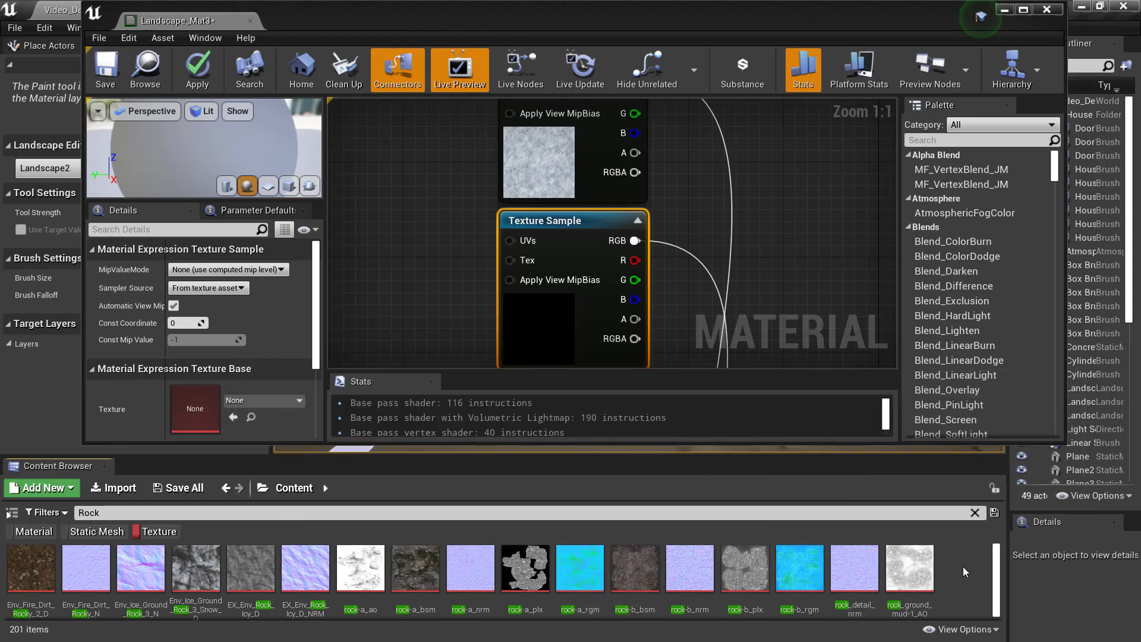
pyautogui.scroll(-2, 962, 565)
pyautogui.scroll(-2, 717, 571)
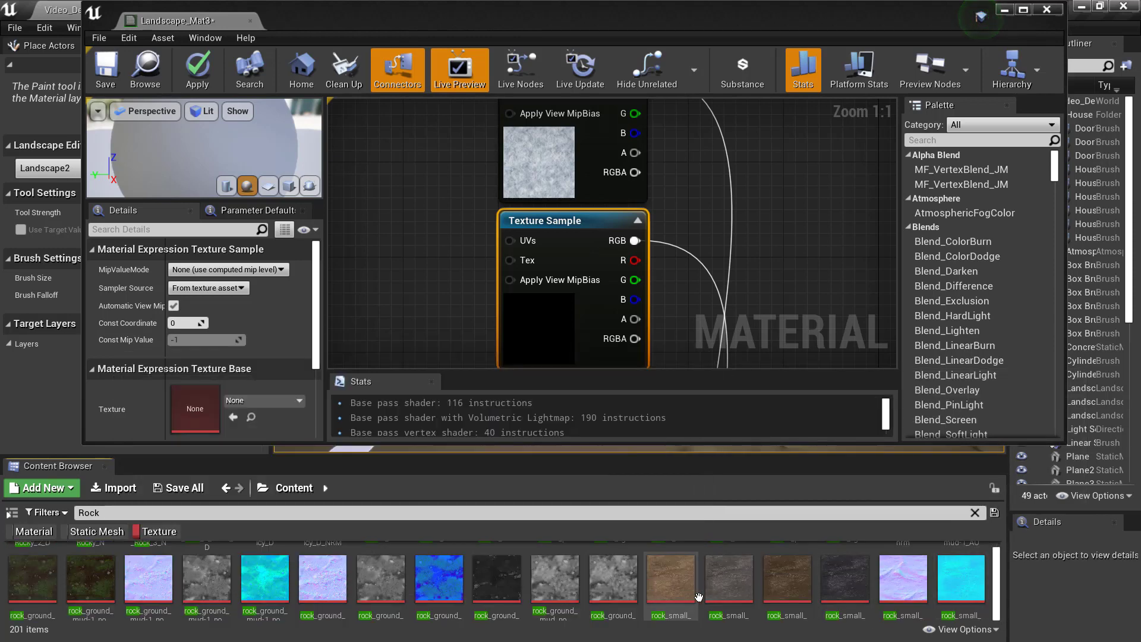
pyautogui.scroll(-3, 964, 578)
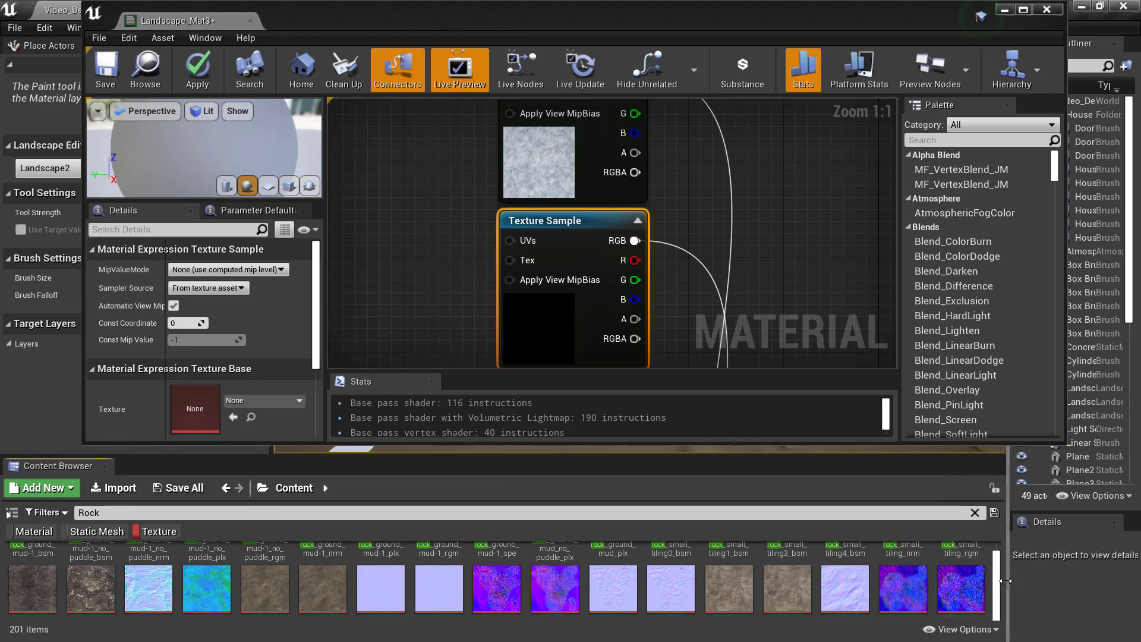
pyautogui.scroll(-5, 1000, 586)
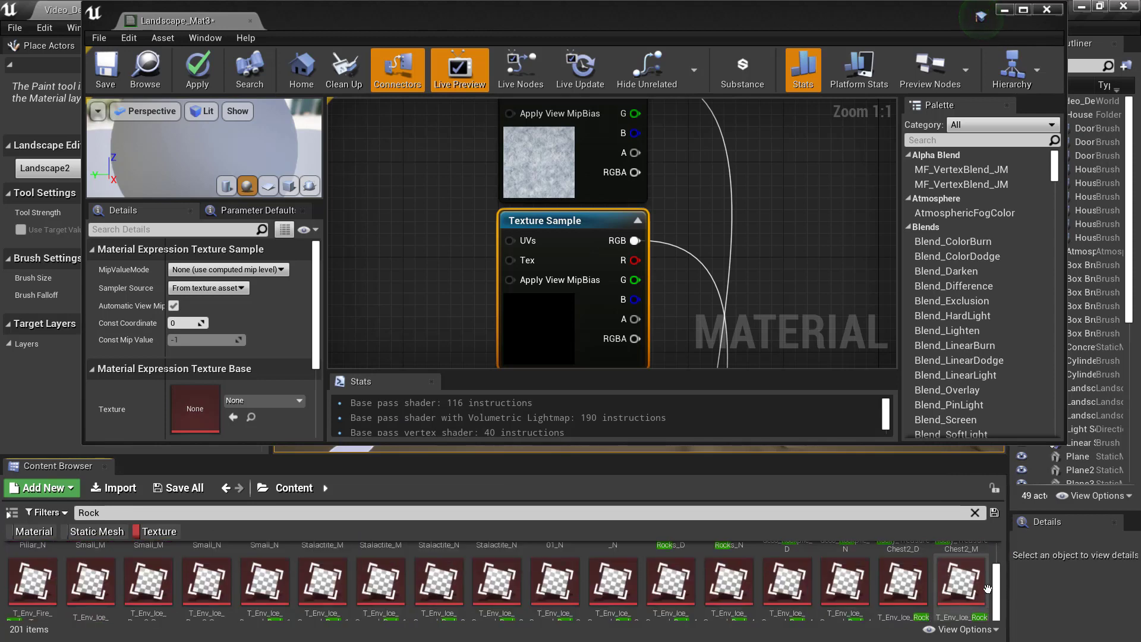
pyautogui.scroll(1, 987, 588)
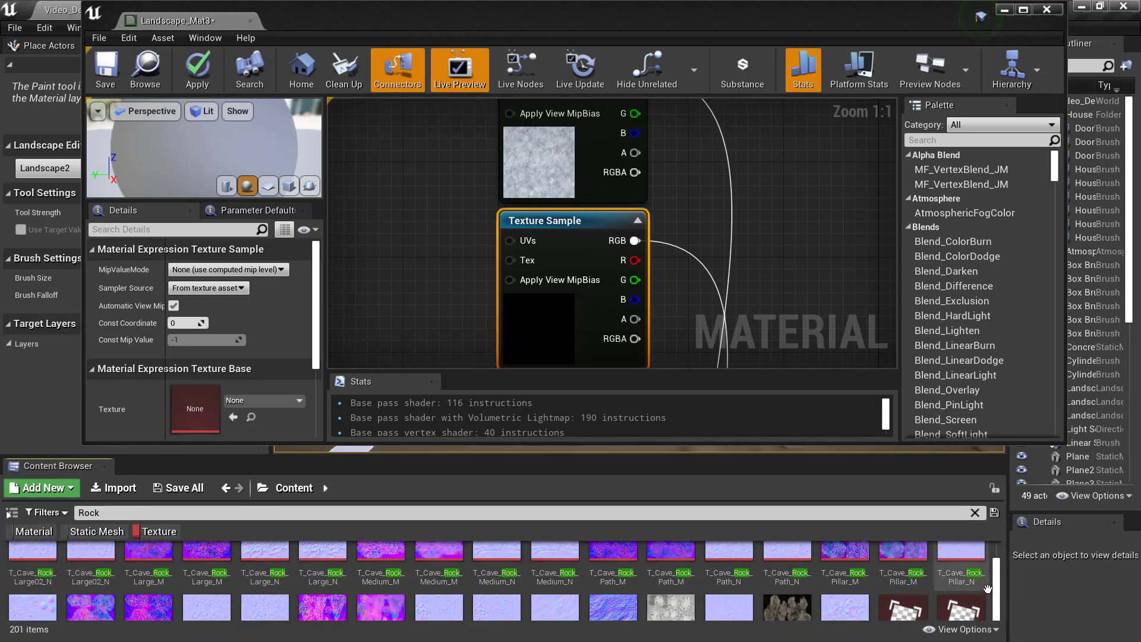
pyautogui.scroll(4, 987, 588)
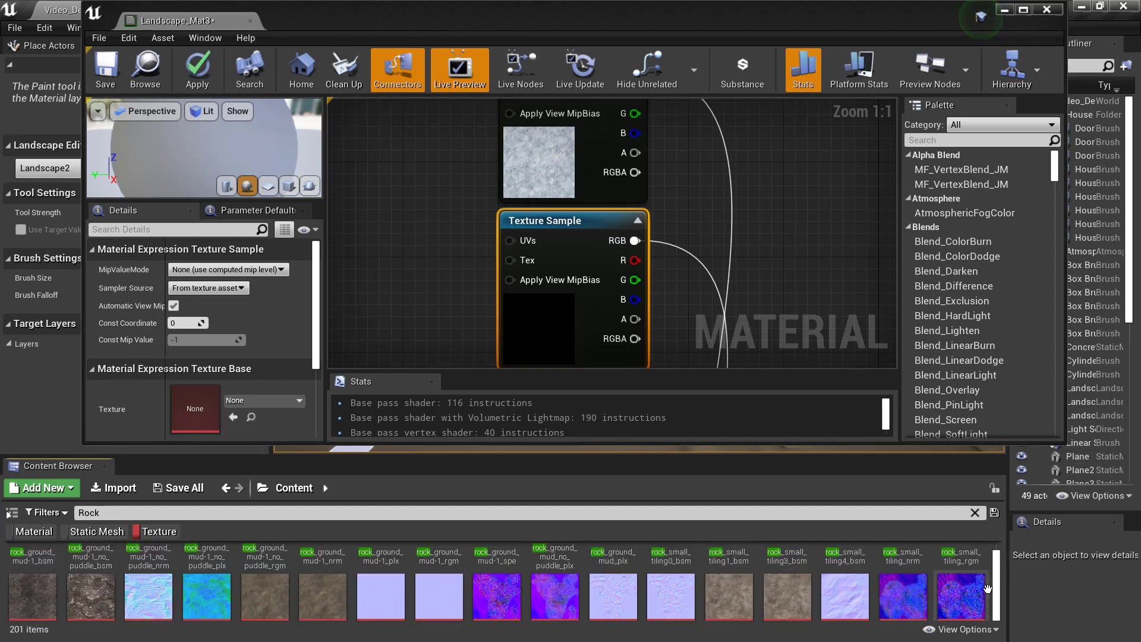
pyautogui.scroll(2, 987, 588)
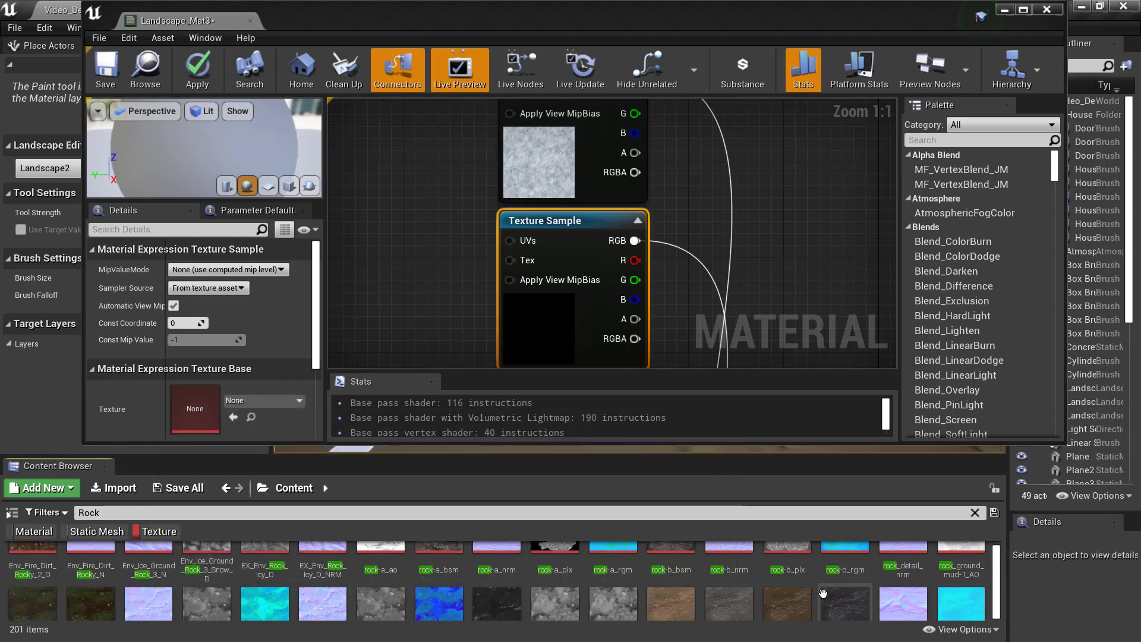
pyautogui.scroll(1, 823, 593)
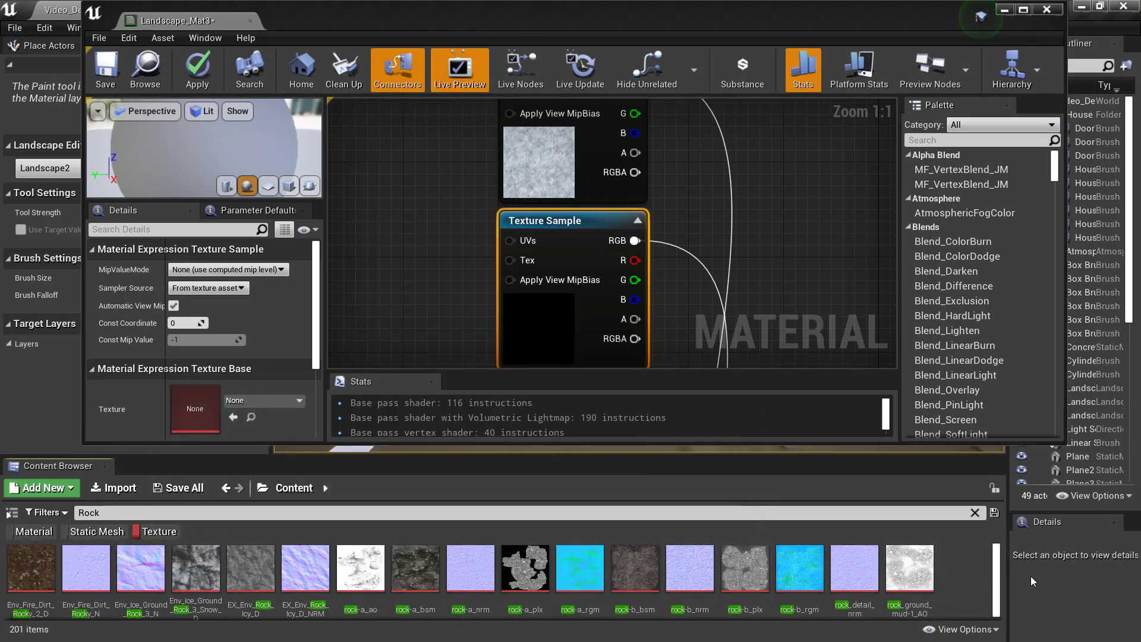
pyautogui.scroll(-6, 911, 600)
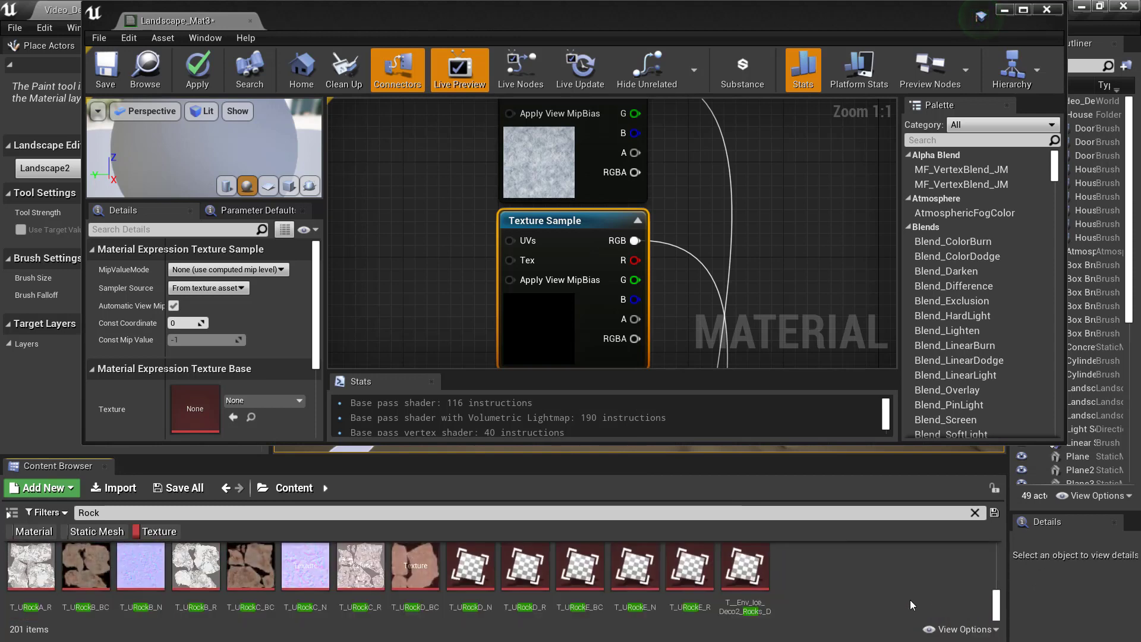
pyautogui.scroll(-1, 910, 600)
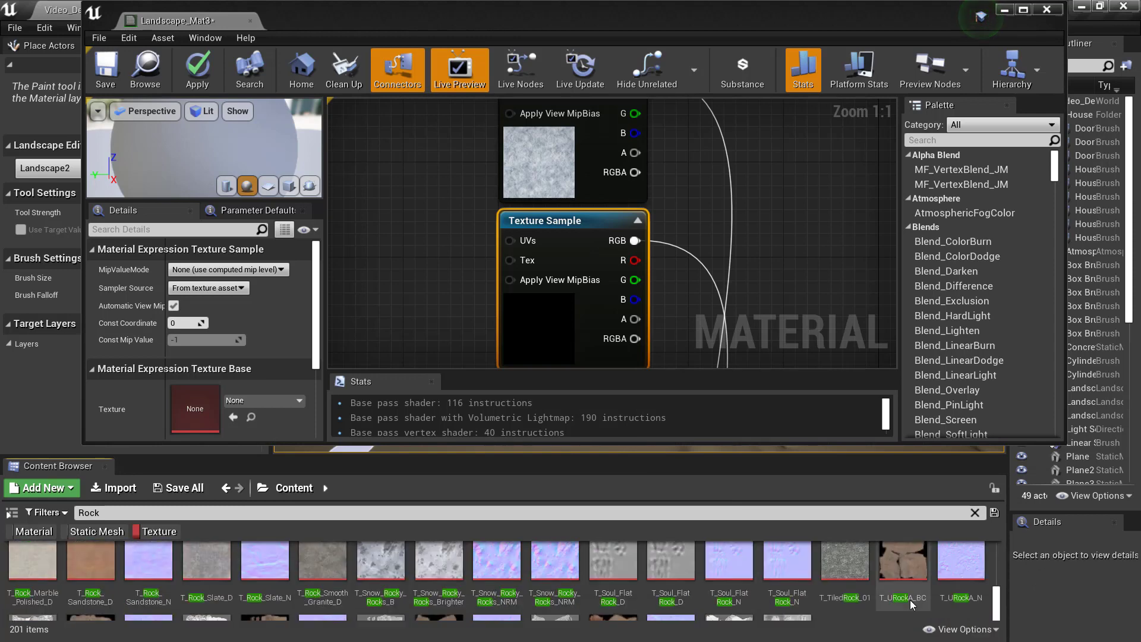
pyautogui.scroll(2, 908, 598)
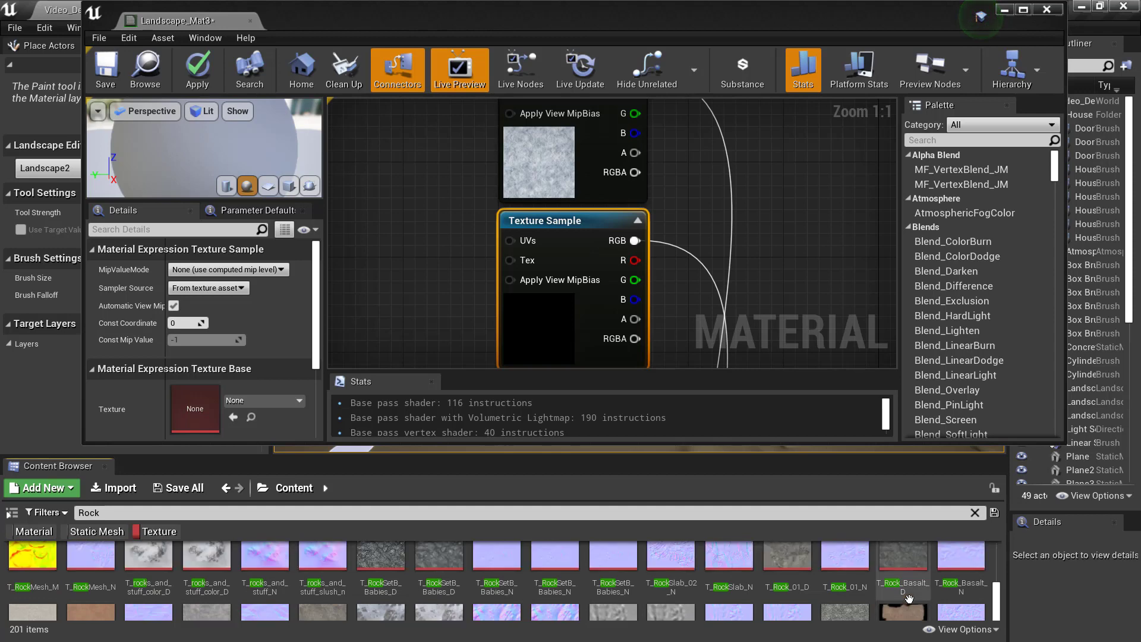
pyautogui.scroll(1, 903, 603)
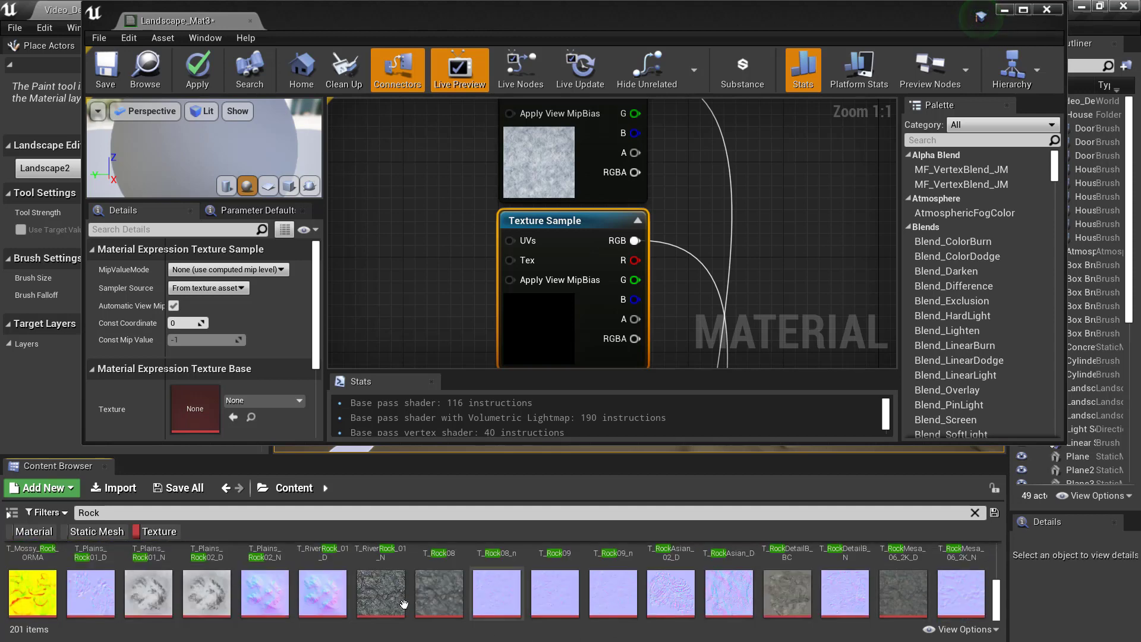
pyautogui.moveTo(377, 598); pyautogui.dragTo(195, 410)
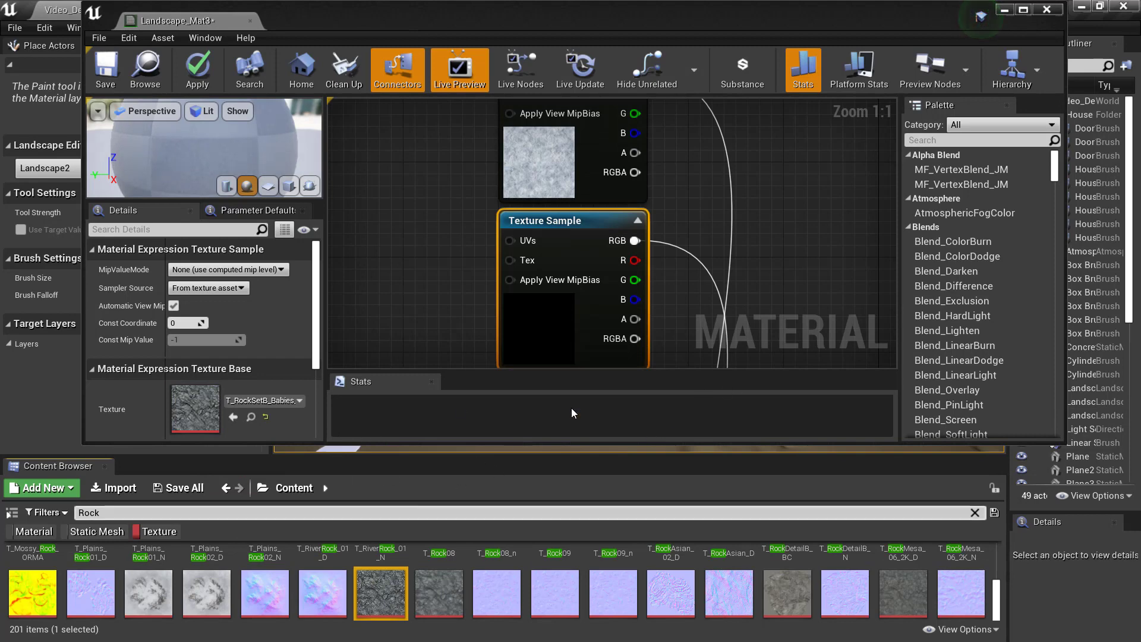
# Assign T_RockSlab_02_N as the texture of the second Texture Sample feeding the Normal Layer Blend
pyautogui.scroll(-8, 827, 327)
pyautogui.moveTo(644, 222); pyautogui.dragTo(570, 158, button='right')
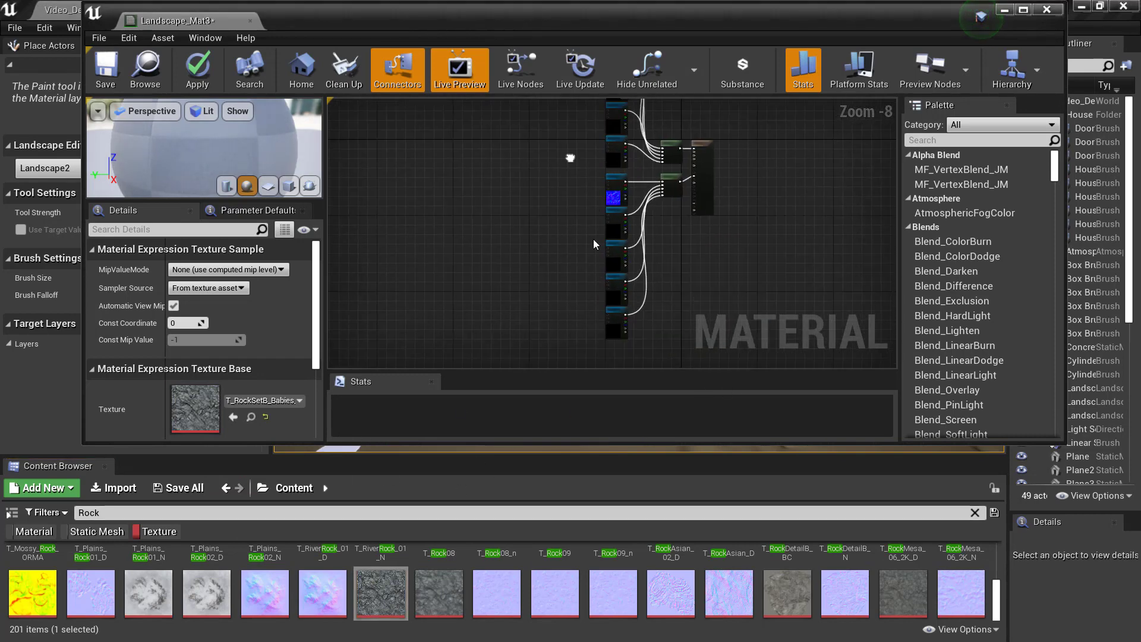
pyautogui.moveTo(593, 242); pyautogui.dragTo(576, 181, button='right')
pyautogui.scroll(7, 596, 289)
pyautogui.moveTo(596, 290); pyautogui.dragTo(547, 369, button='right')
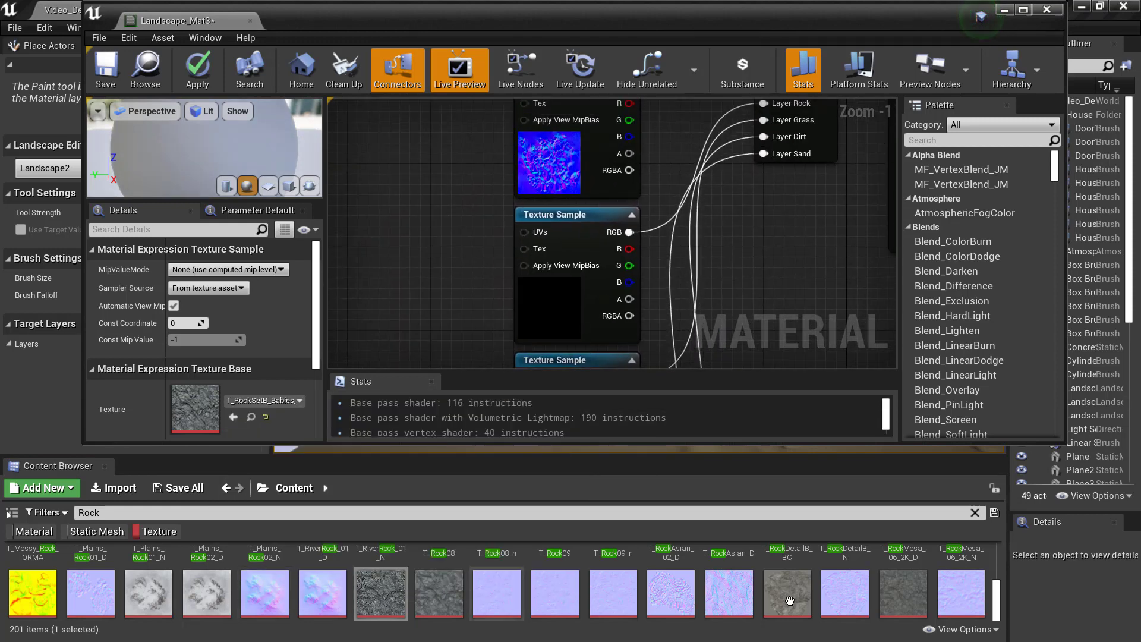
pyautogui.moveTo(555, 280); pyautogui.dragTo(654, 541)
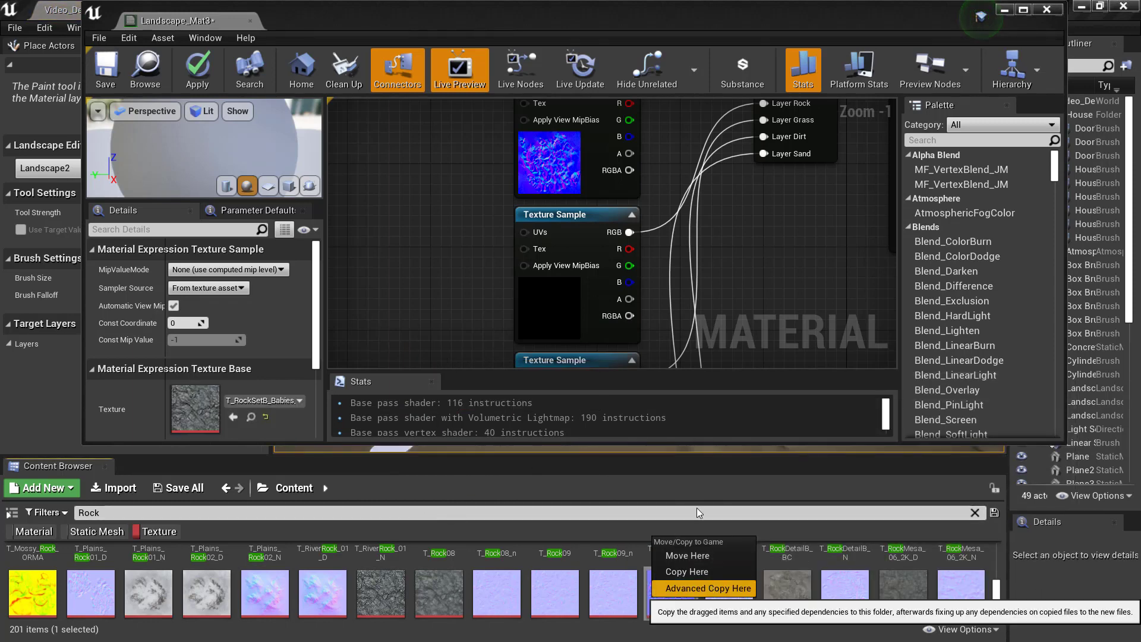
pyautogui.click(683, 571)
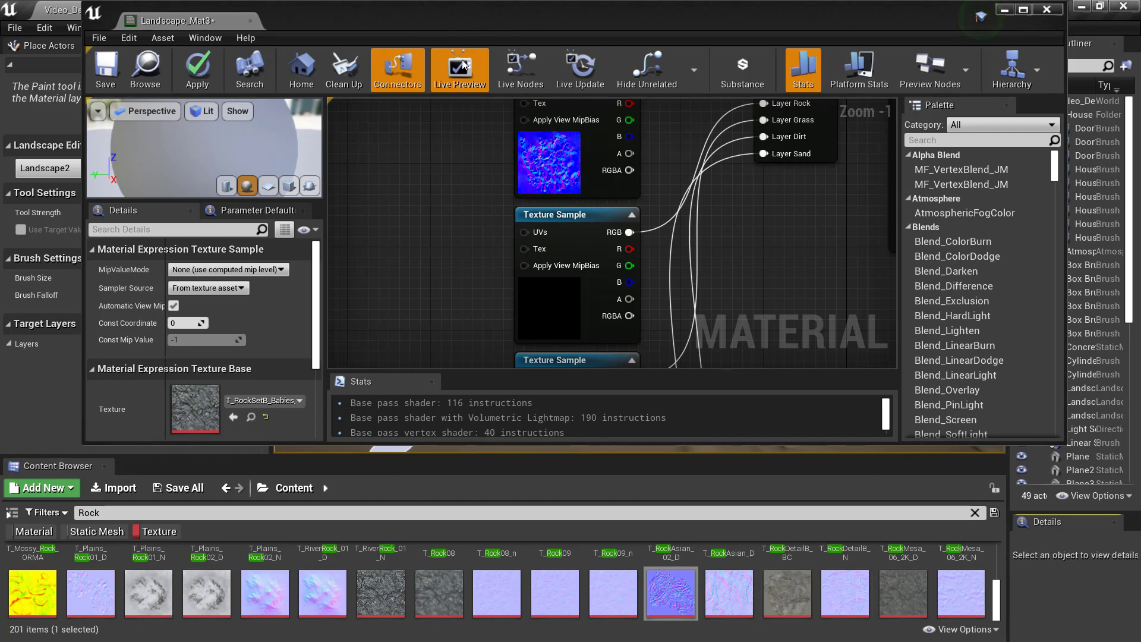
pyautogui.click(587, 267)
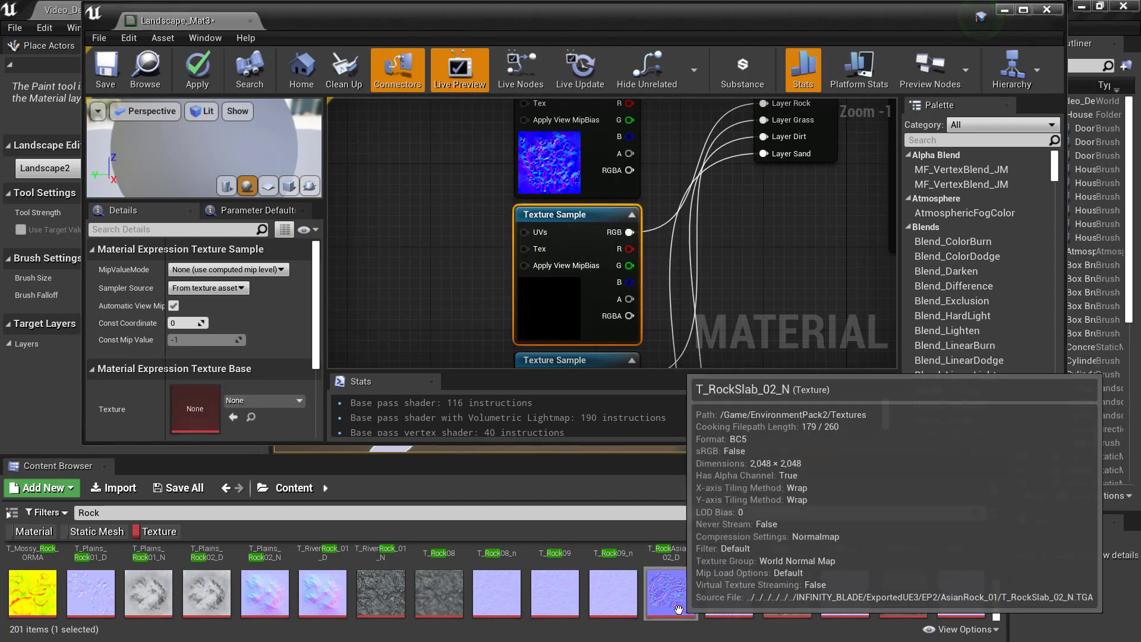
pyautogui.moveTo(672, 594); pyautogui.dragTo(241, 400)
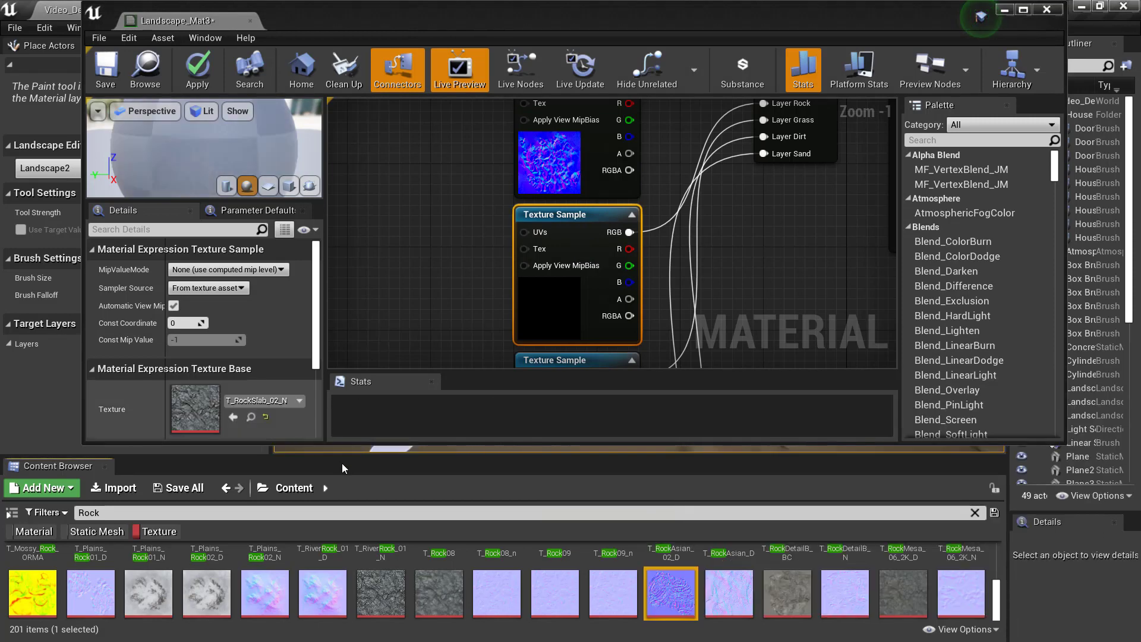
# Search the textures for grass and assign T_Ground_Grass_D to the third Texture Sample feeding the Base Color Layer Blend
pyautogui.scroll(-4, 438, 250)
pyautogui.moveTo(395, 160); pyautogui.dragTo(433, 279, button='right')
pyautogui.moveTo(429, 159); pyautogui.dragTo(324, 318, button='right')
pyautogui.scroll(3, 430, 259)
pyautogui.click(498, 196)
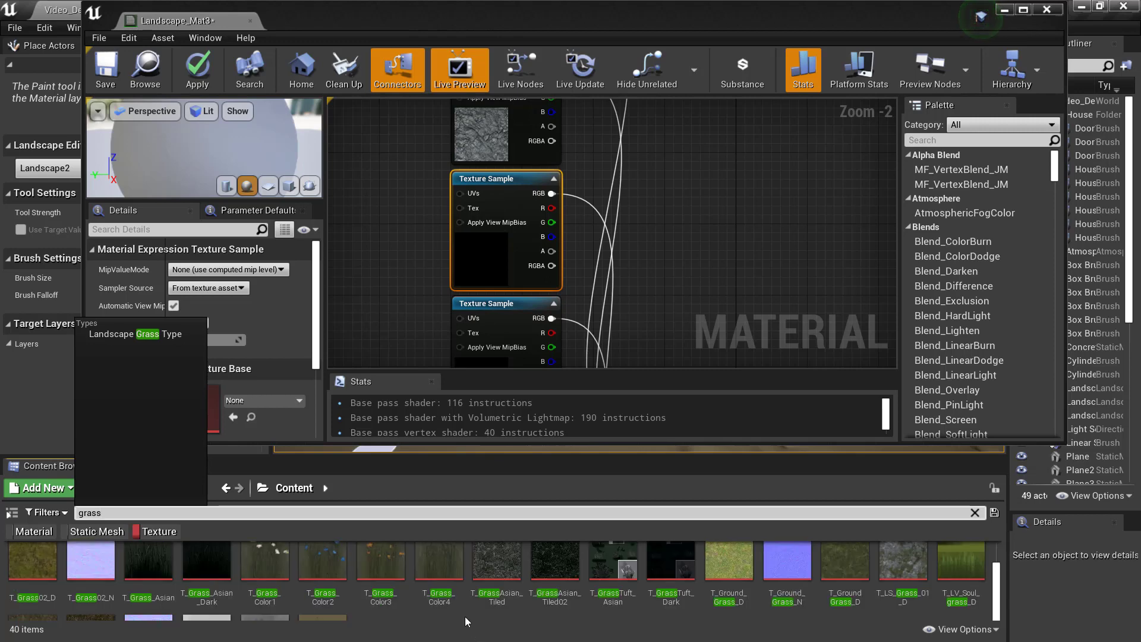
pyautogui.click(730, 562)
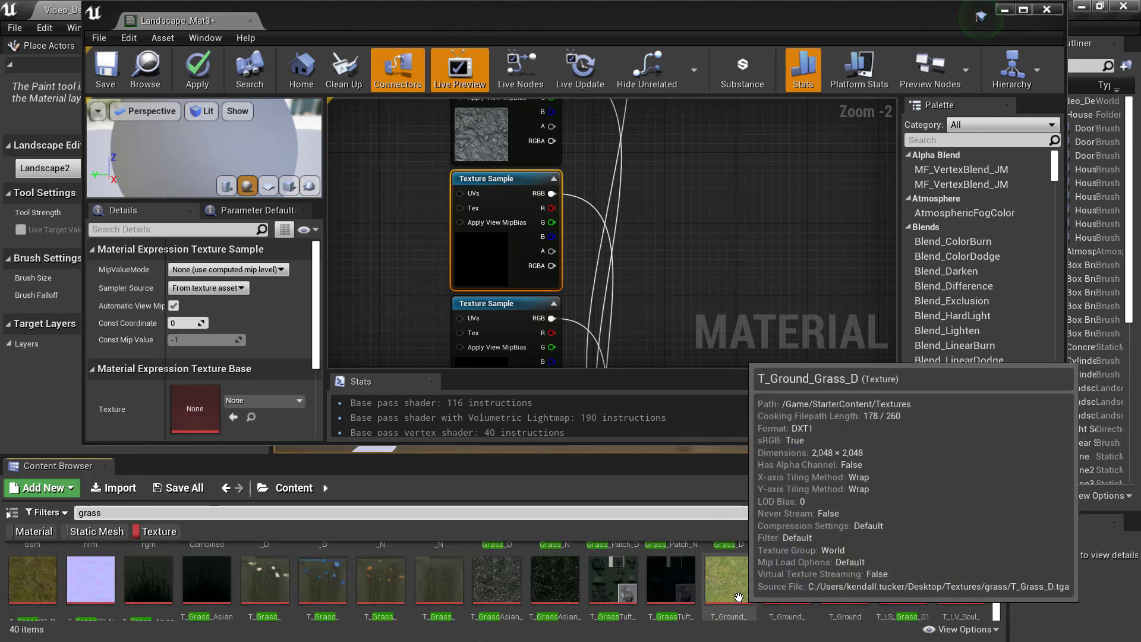
pyautogui.moveTo(729, 580); pyautogui.dragTo(283, 412)
# Assign T_Ground_Grass_N as the texture of the third Texture Sample feeding the Normal Layer Blend
pyautogui.scroll(-4, 394, 270)
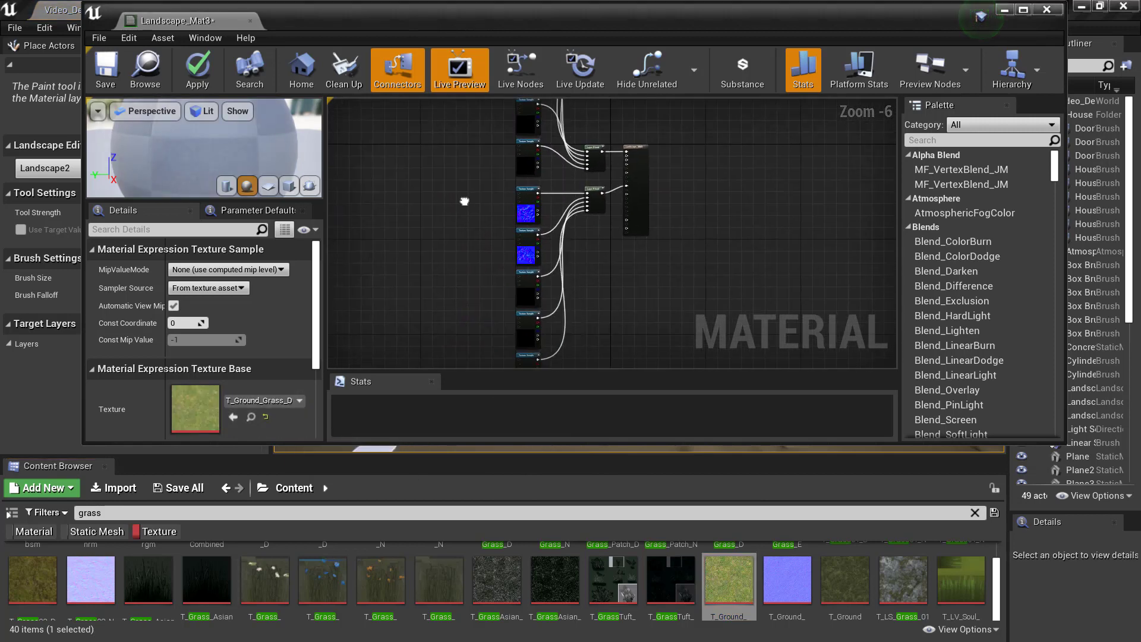
pyautogui.click(538, 274)
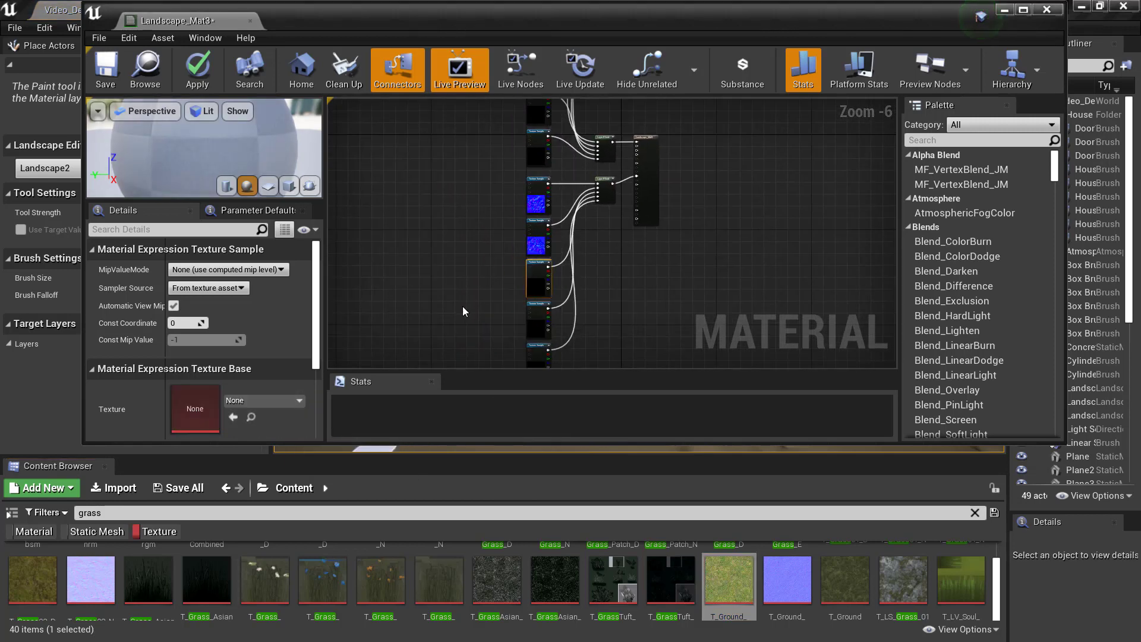
pyautogui.scroll(4, 500, 328)
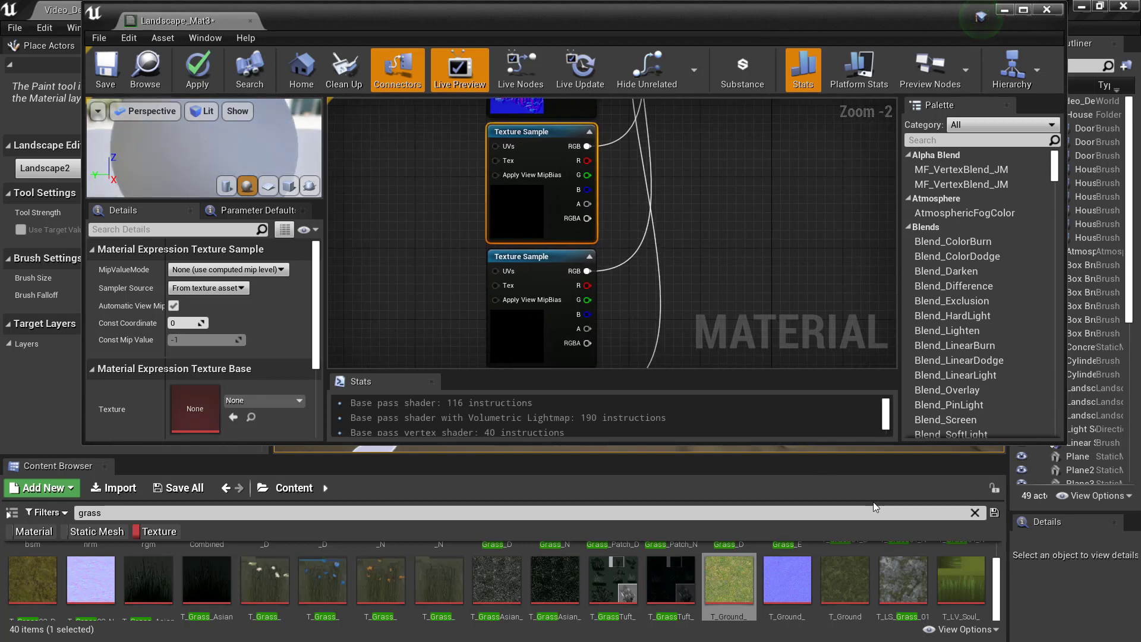
pyautogui.click(788, 586)
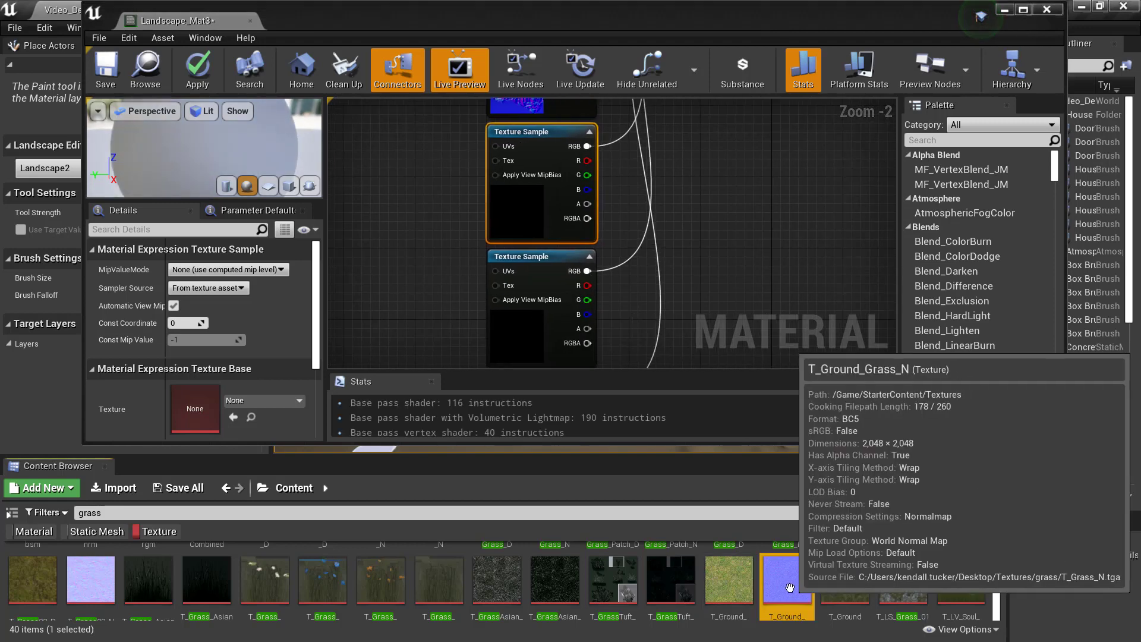
pyautogui.moveTo(788, 585); pyautogui.dragTo(259, 421)
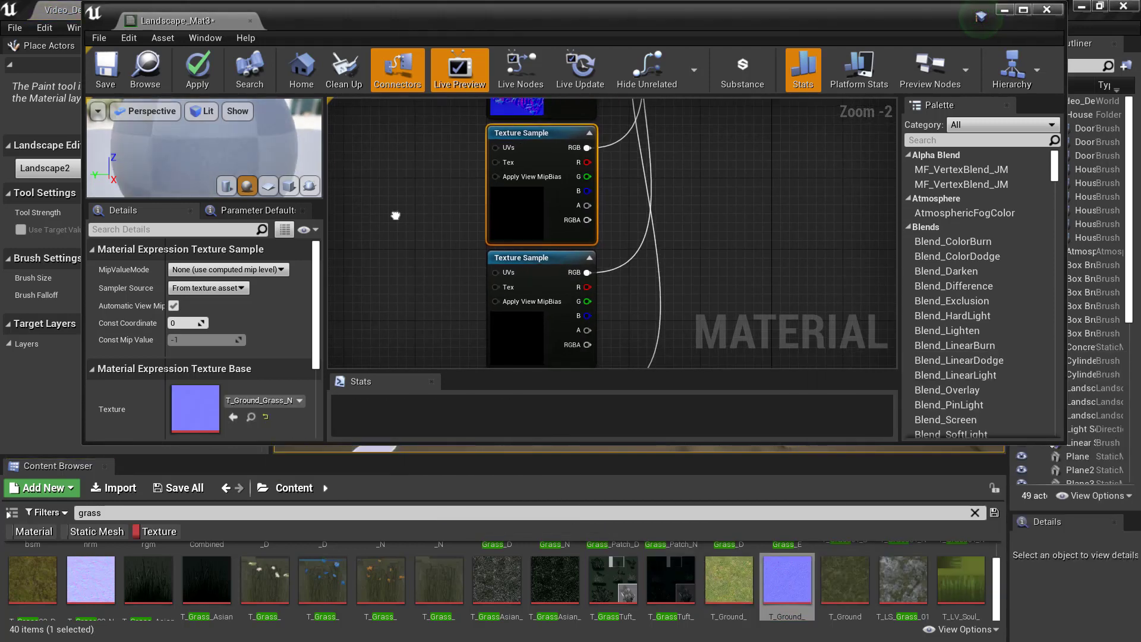
# Select the fourth Texture Sample feeding the Base Color Layer Blend and search the Content Browser textures for Dirt
pyautogui.moveTo(395, 215); pyautogui.dragTo(431, 230, button='right')
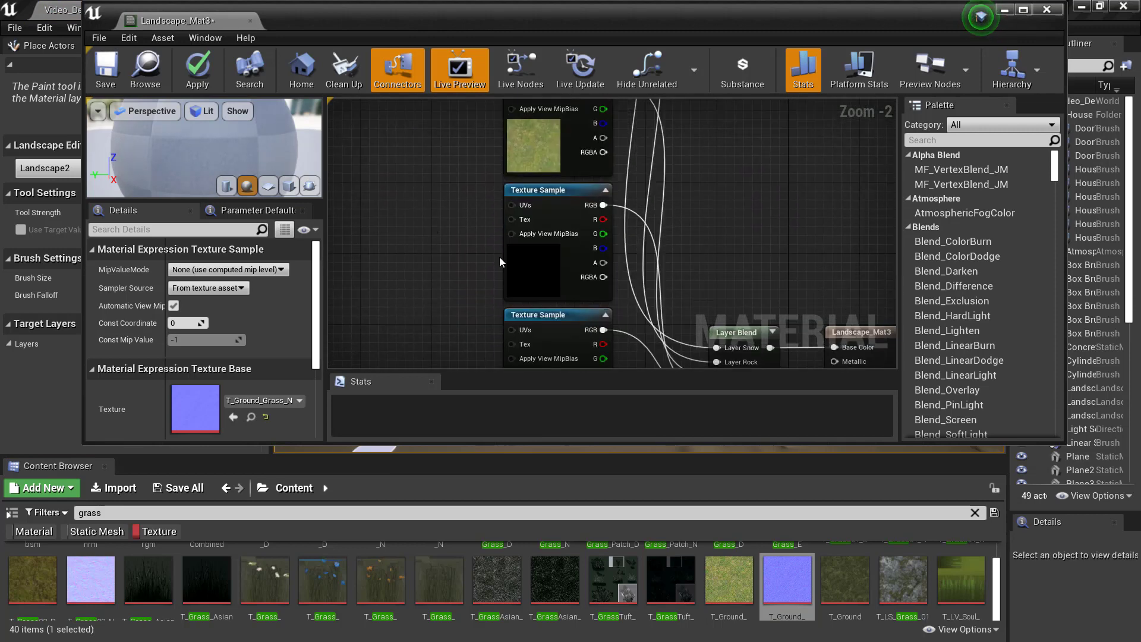
pyautogui.click(553, 189)
pyautogui.click(130, 511)
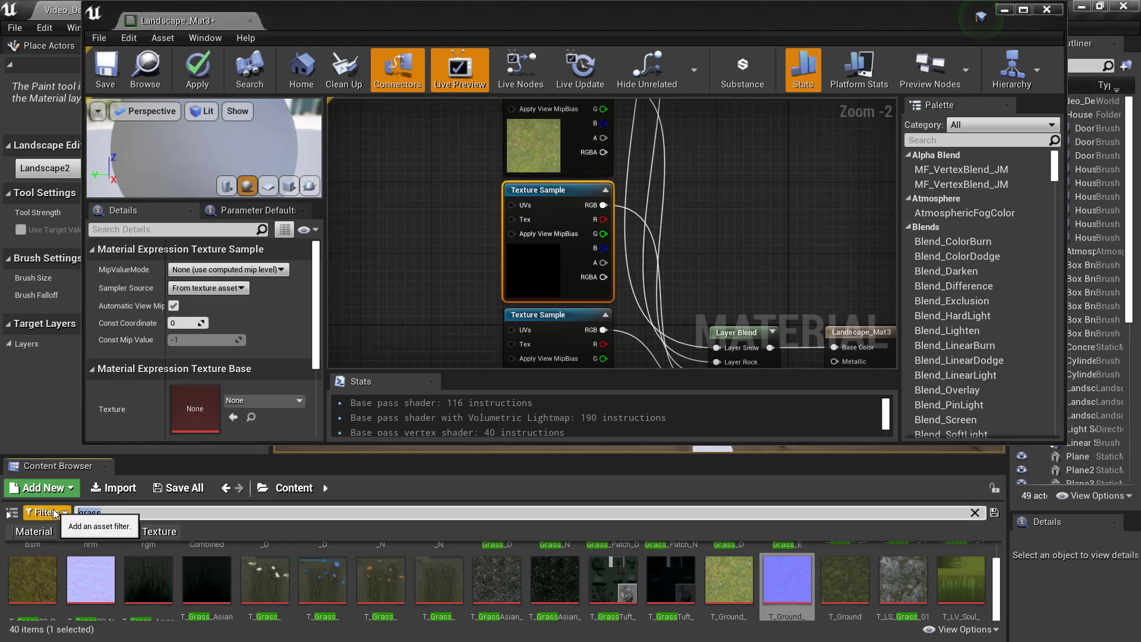
pyautogui.write('Dirt')
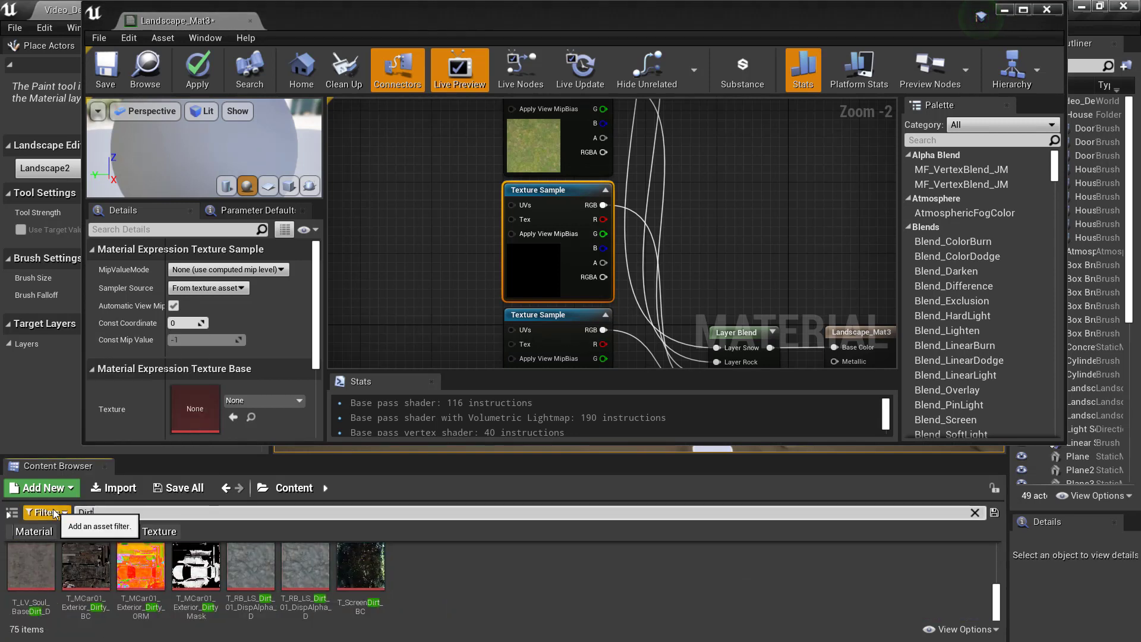
# Look through the Dirt textures and assign the brown T_Desert_DirtTerrain_D texture to the selected Texture Sample
pyautogui.scroll(1, 500, 617)
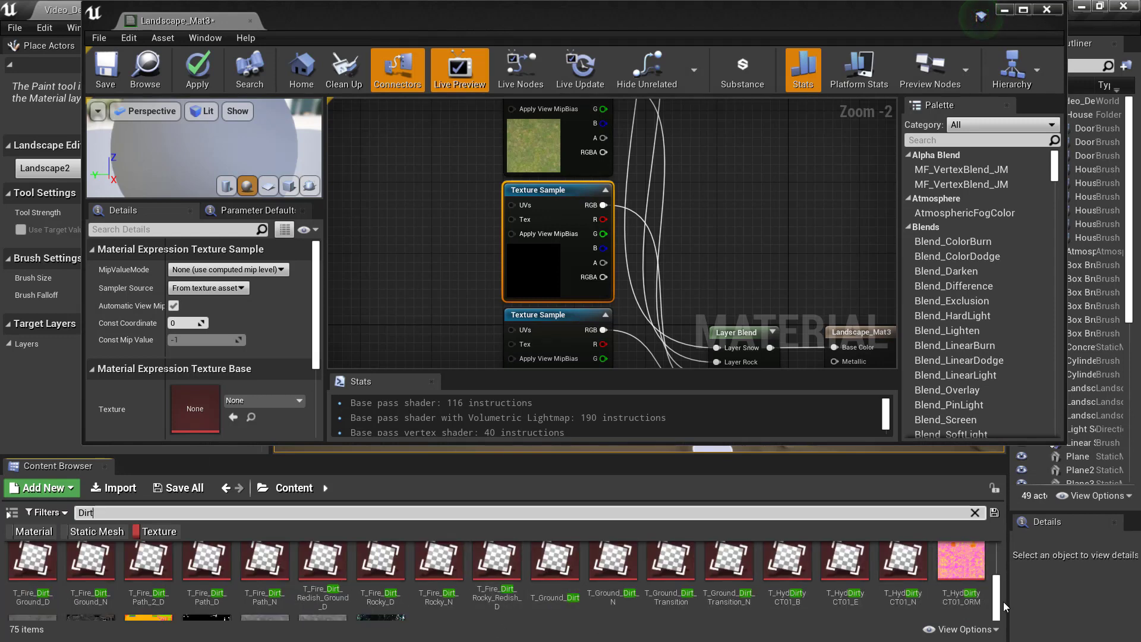
pyautogui.scroll(2, 1000, 588)
pyautogui.moveTo(997, 584)
pyautogui.mouseDown()
pyautogui.moveTo(997, 599)
pyautogui.moveTo(993, 569)
pyautogui.mouseUp()
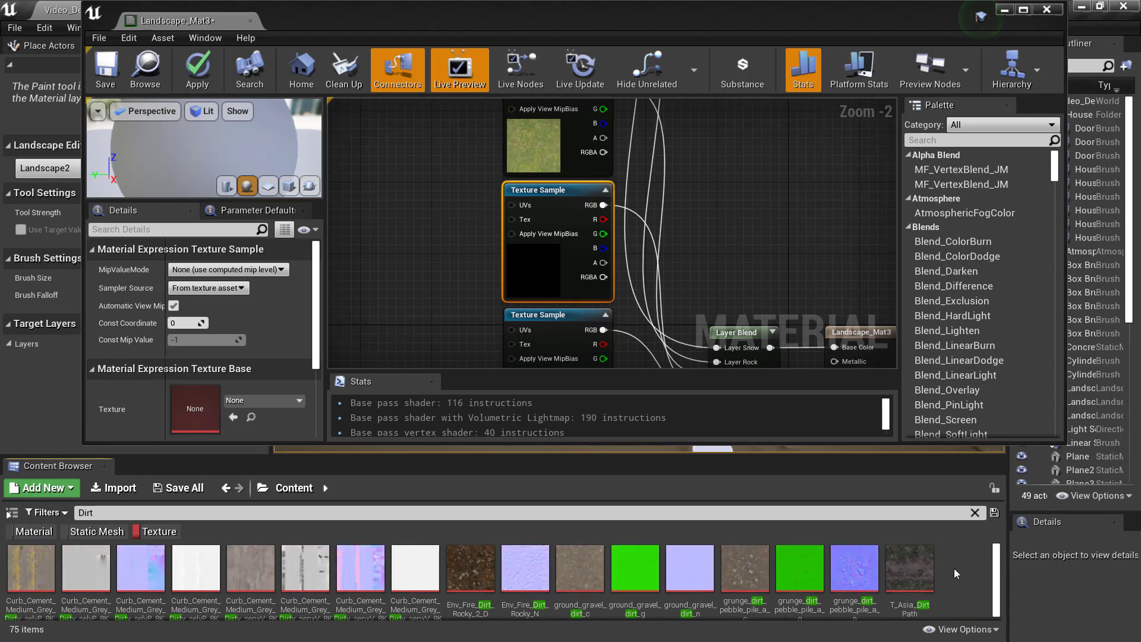
pyautogui.scroll(-3, 954, 568)
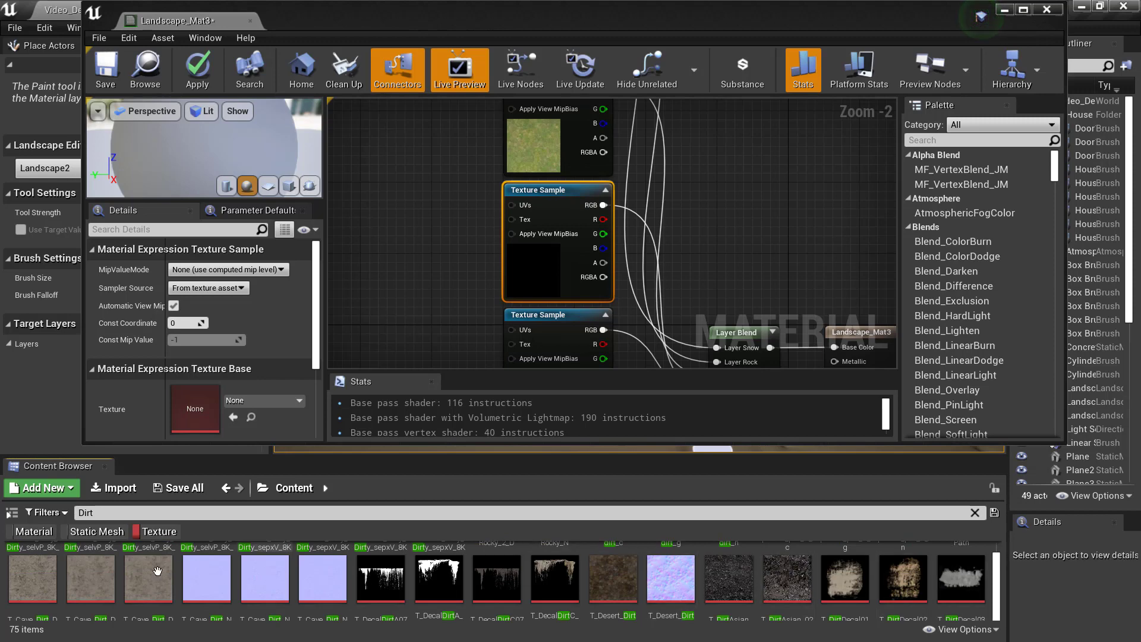
pyautogui.moveTo(613, 574)
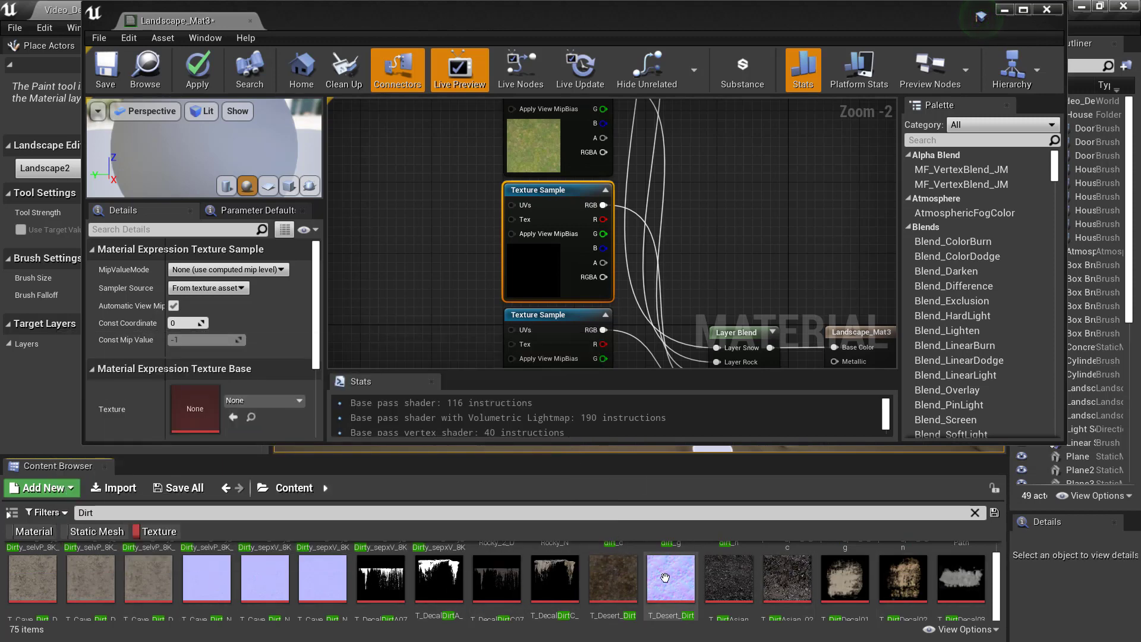
pyautogui.moveTo(629, 578); pyautogui.dragTo(566, 273)
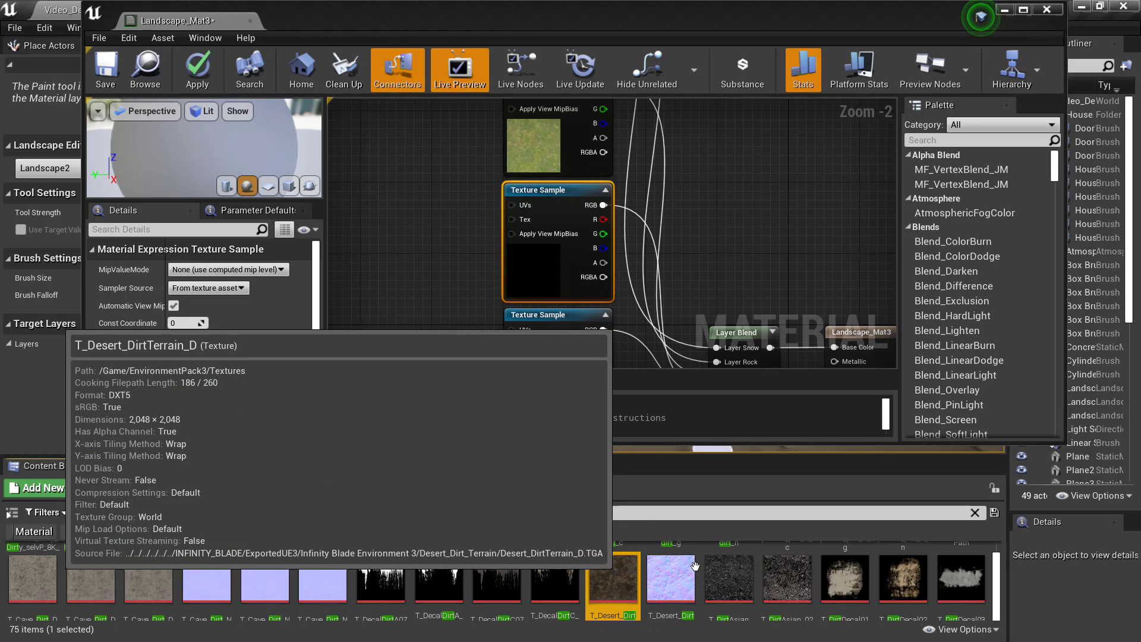
pyautogui.moveTo(671, 593); pyautogui.dragTo(277, 394)
pyautogui.click(557, 207)
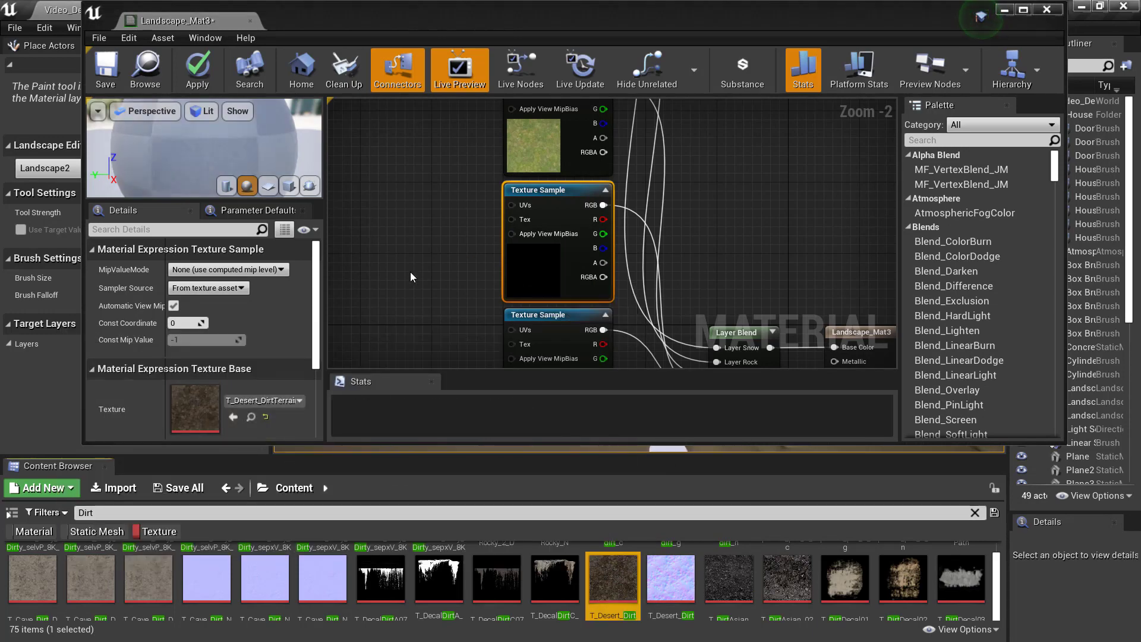
# Assign T_Desert_DirtTerrain_N as the texture of the fourth Texture Sample feeding the Normal Layer Blend
pyautogui.moveTo(410, 272)
pyautogui.mouseDown(button='right')
pyautogui.moveTo(395, 102)
pyautogui.moveTo(436, 147)
pyautogui.moveTo(417, 160)
pyautogui.mouseUp(button='right')
pyautogui.moveTo(437, 283); pyautogui.dragTo(412, 135, button='right')
pyautogui.moveTo(433, 230); pyautogui.dragTo(405, 119, button='right')
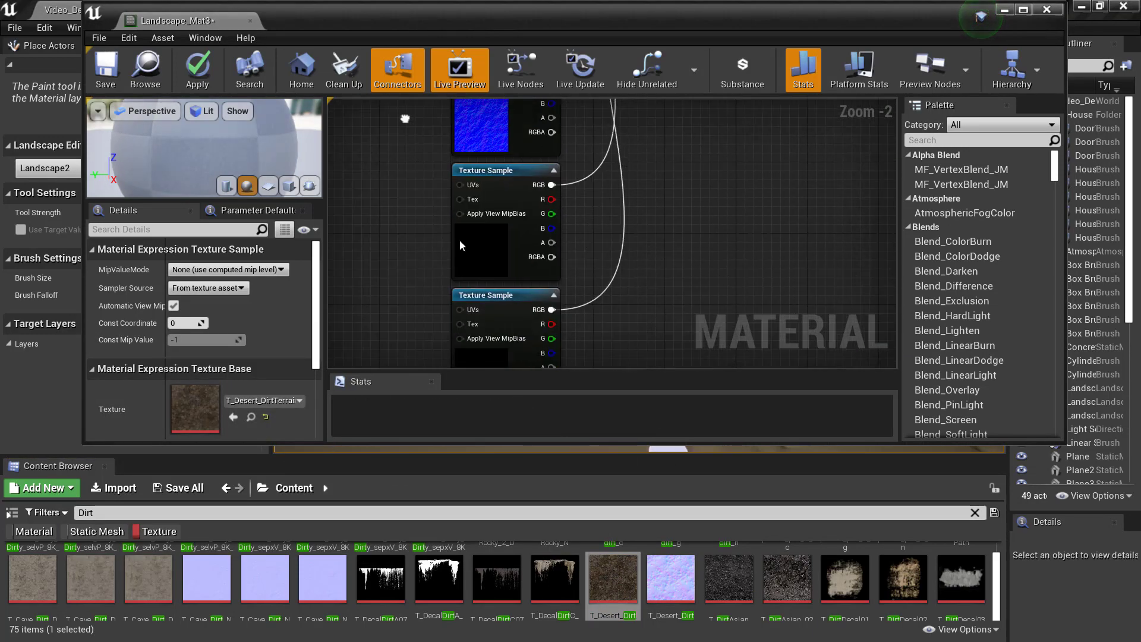
pyautogui.click(509, 188)
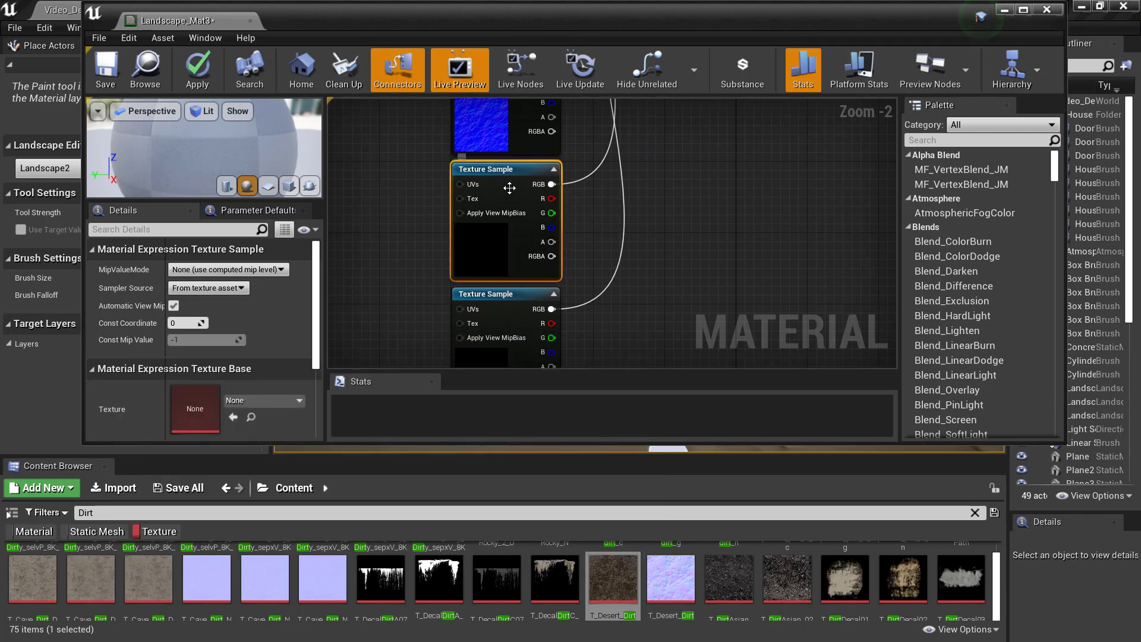
pyautogui.click(673, 573)
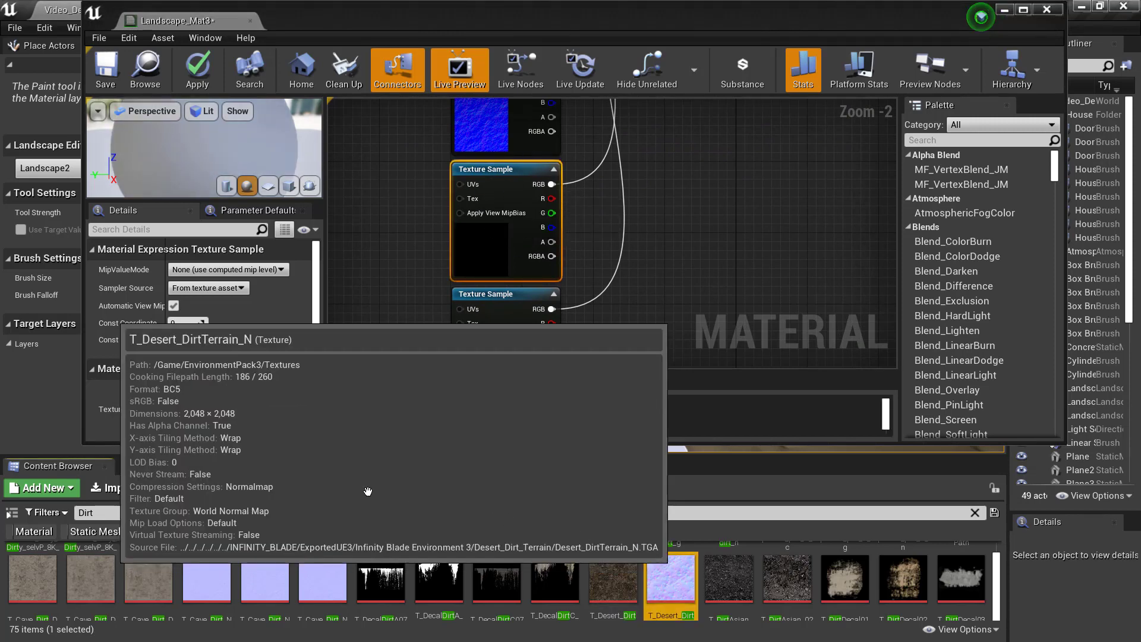
pyautogui.moveTo(376, 248); pyautogui.dragTo(248, 416)
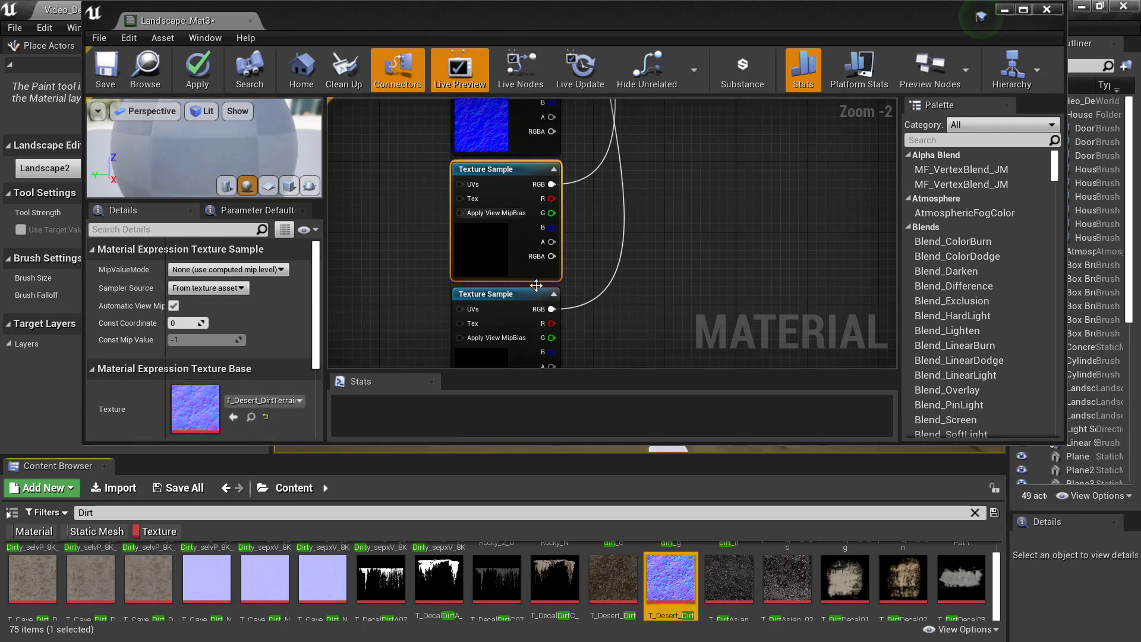
# Search the textures for Sand and assign T_Sand to the fifth Texture Sample feeding the Base Color Layer Blend
pyautogui.scroll(-6, 368, 240)
pyautogui.moveTo(351, 203); pyautogui.dragTo(468, 364, button='right')
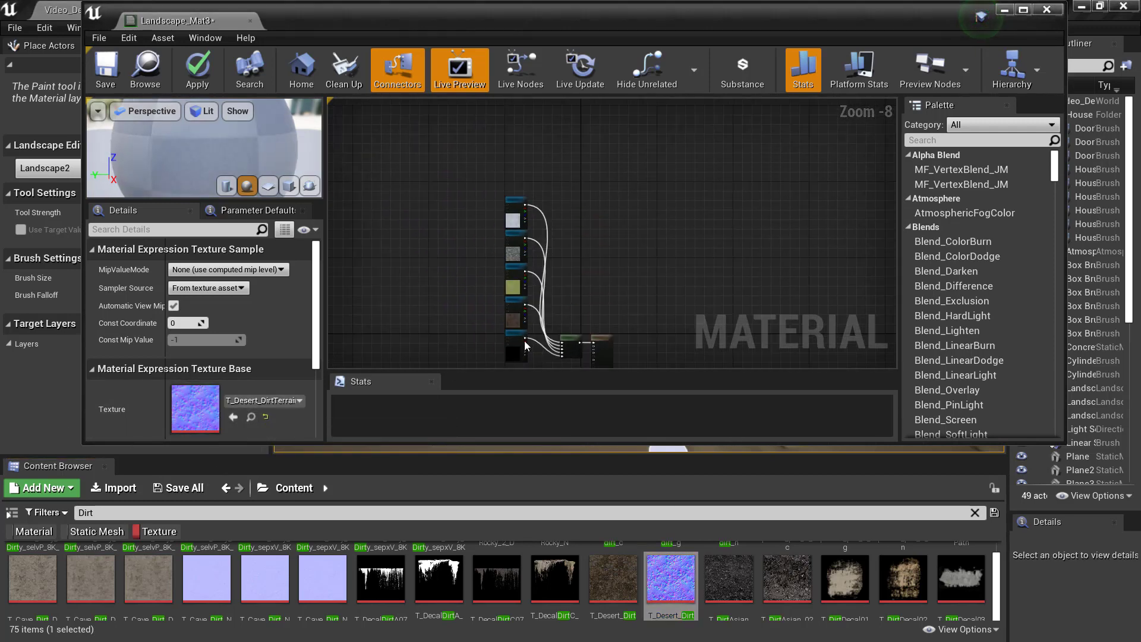
pyautogui.scroll(4, 524, 341)
pyautogui.scroll(4, 476, 282)
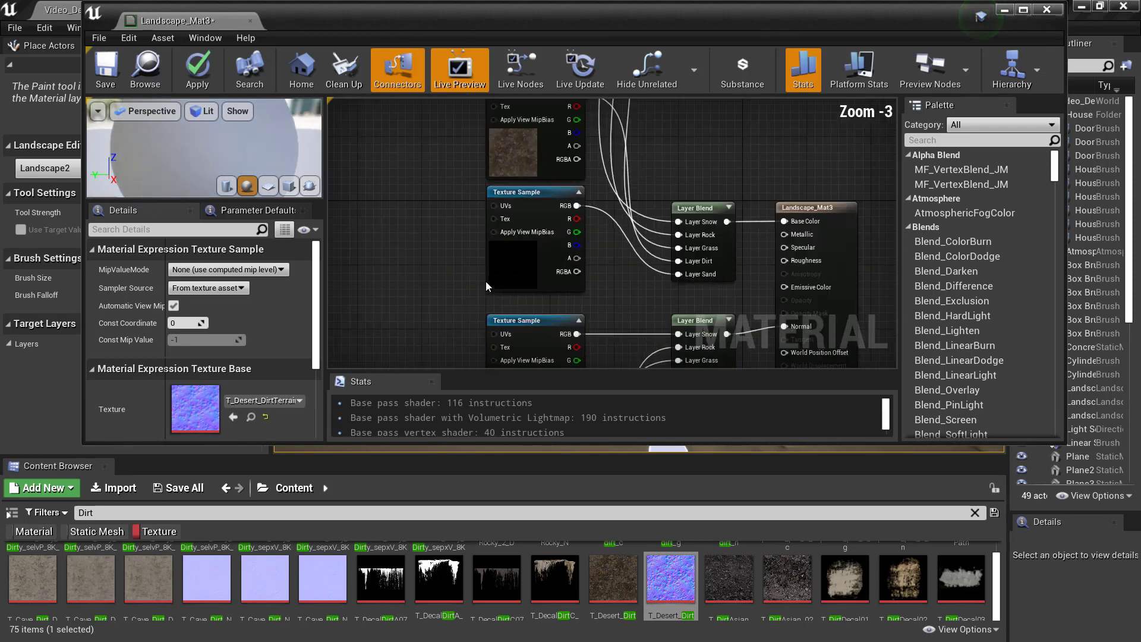
pyautogui.click(109, 509)
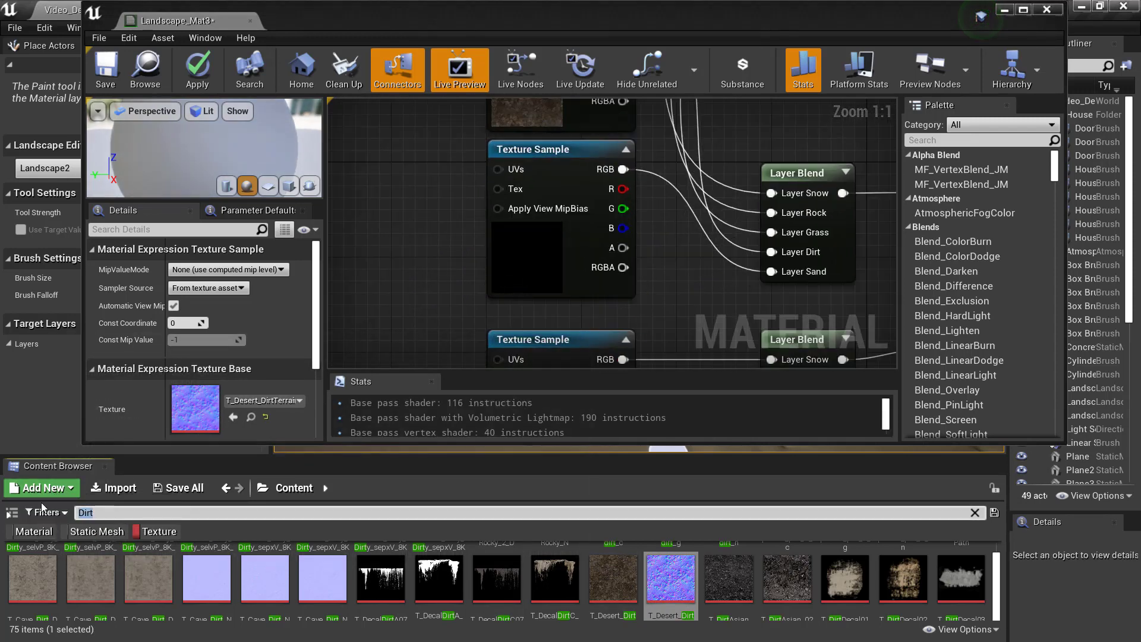
pyautogui.write('Sand')
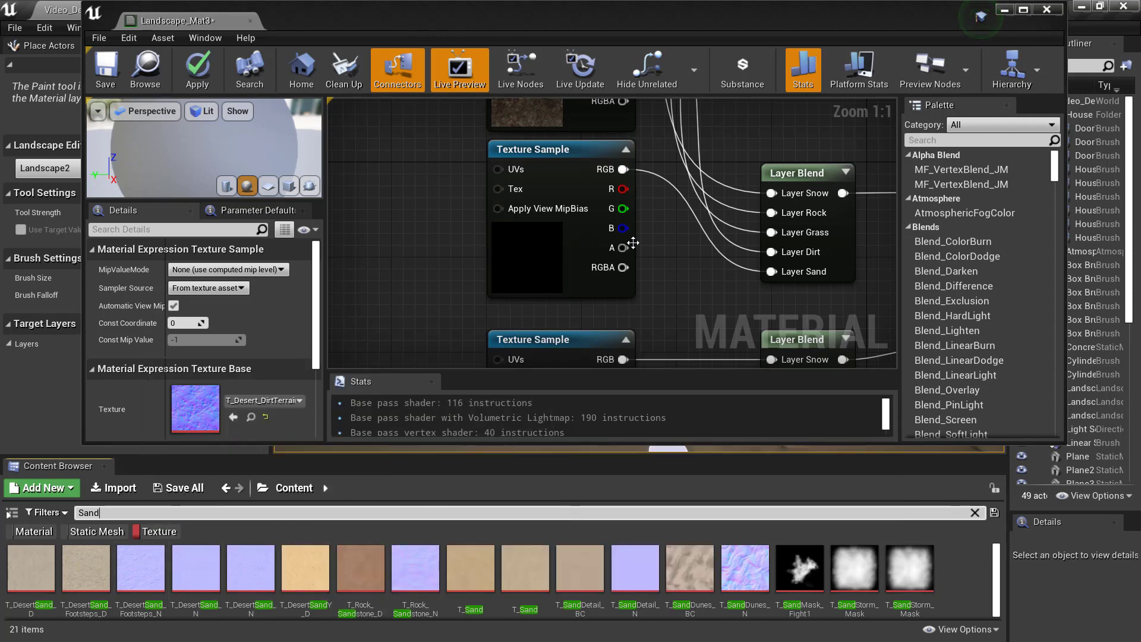
pyautogui.click(529, 239)
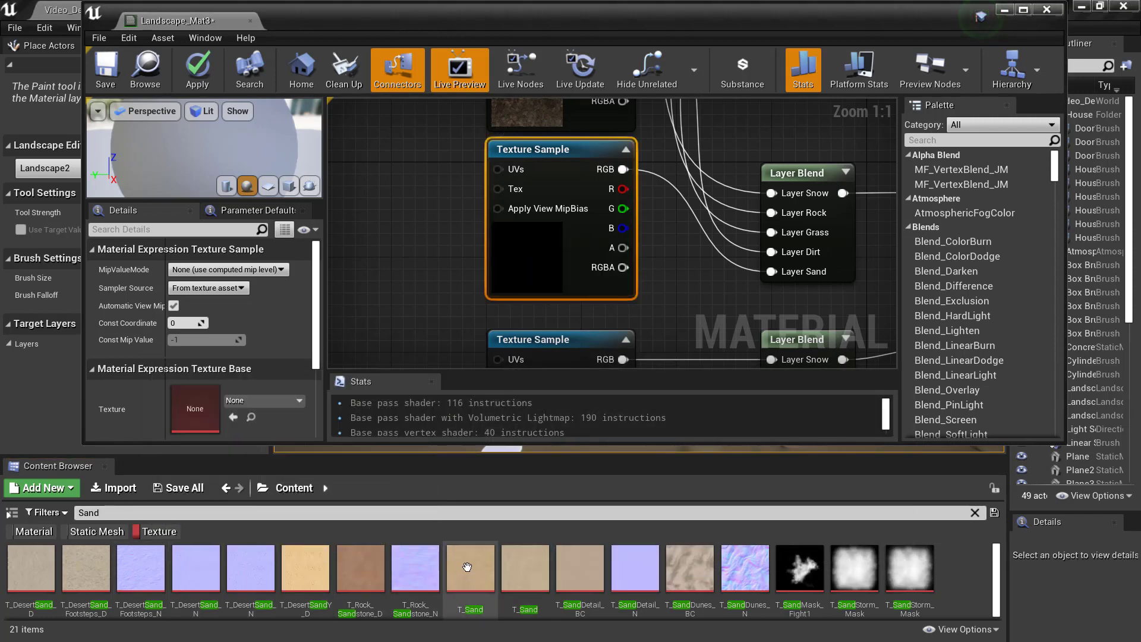
pyautogui.moveTo(467, 566); pyautogui.dragTo(250, 416)
# Assign T_SandDunes_N as the texture of the fifth Texture Sample feeding the Normal Layer Blend
pyautogui.scroll(-2, 412, 308)
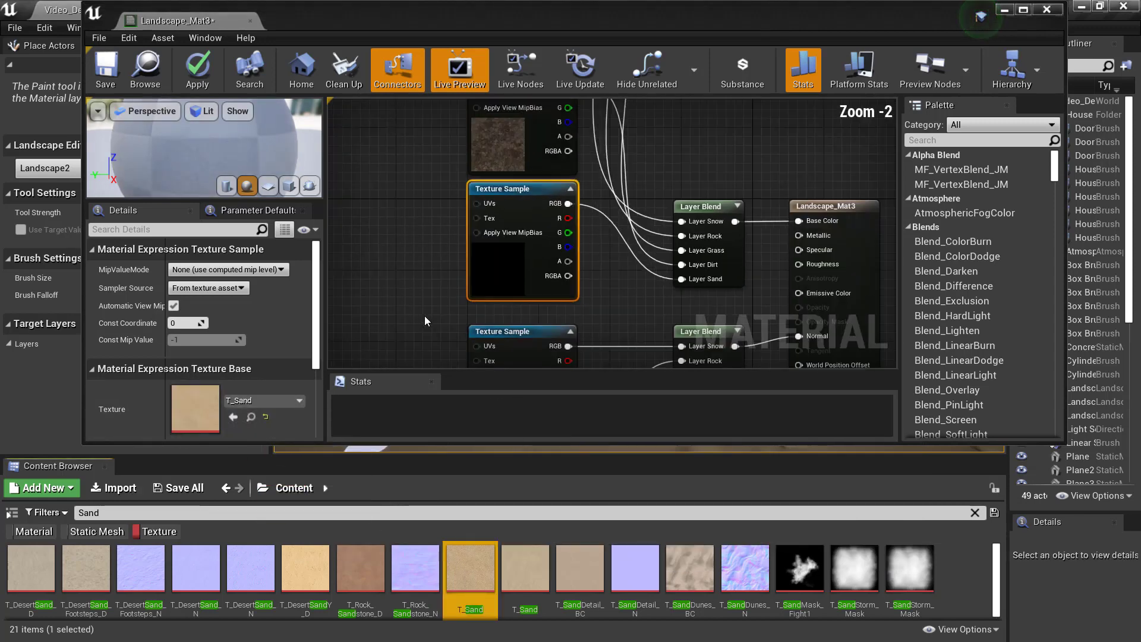
pyautogui.moveTo(424, 315); pyautogui.dragTo(456, 97, button='right')
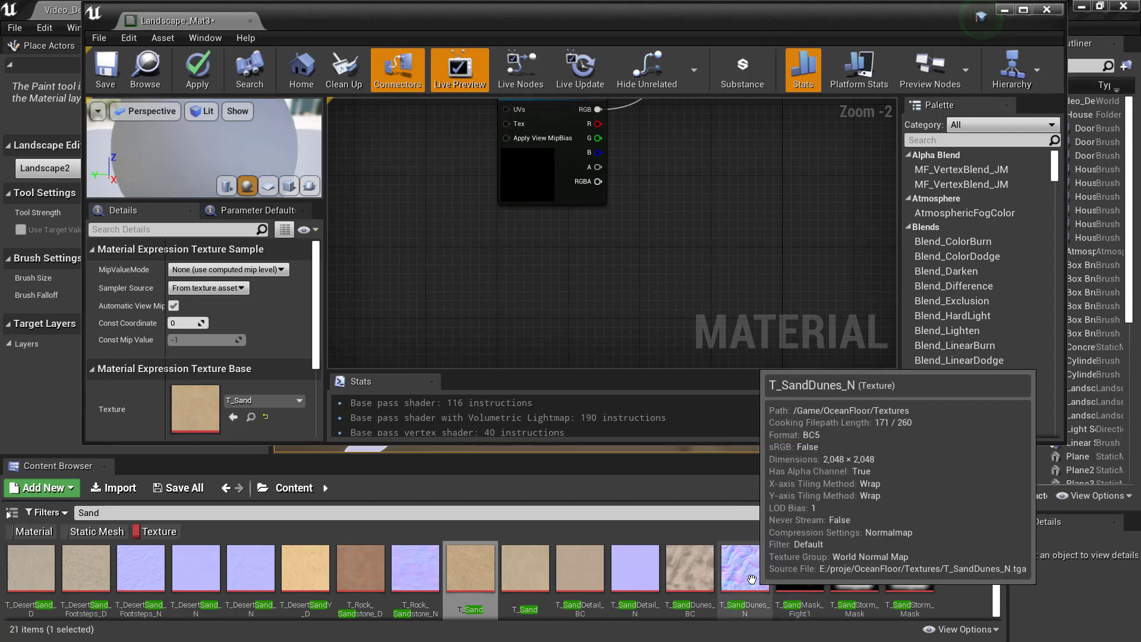
pyautogui.moveTo(744, 567); pyautogui.dragTo(382, 406)
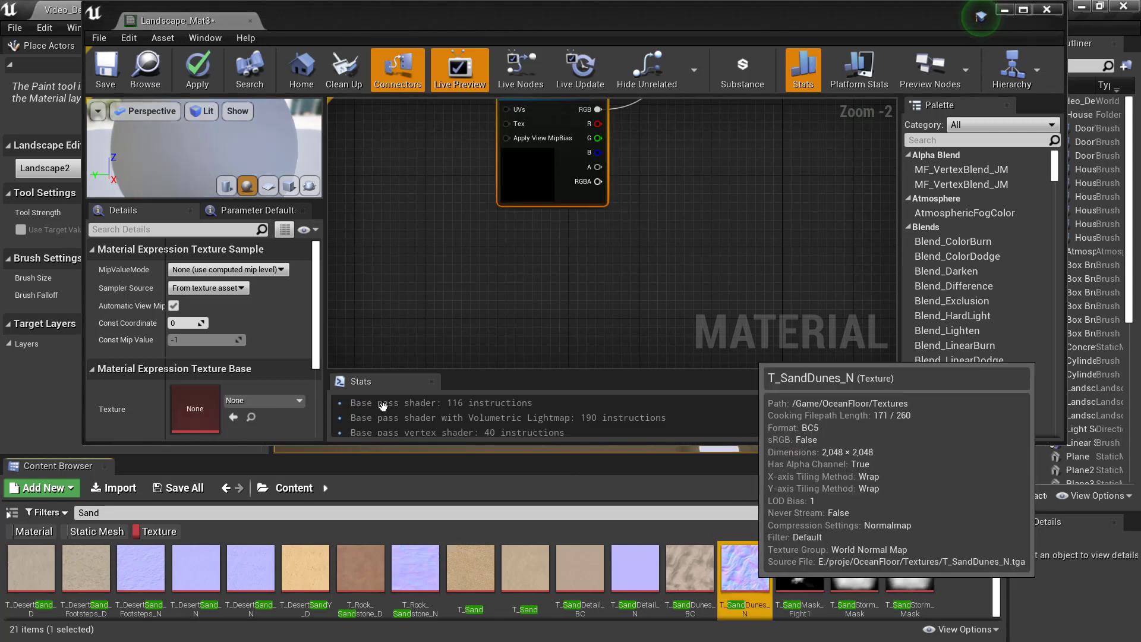
pyautogui.moveTo(180, 410); pyautogui.dragTo(180, 410)
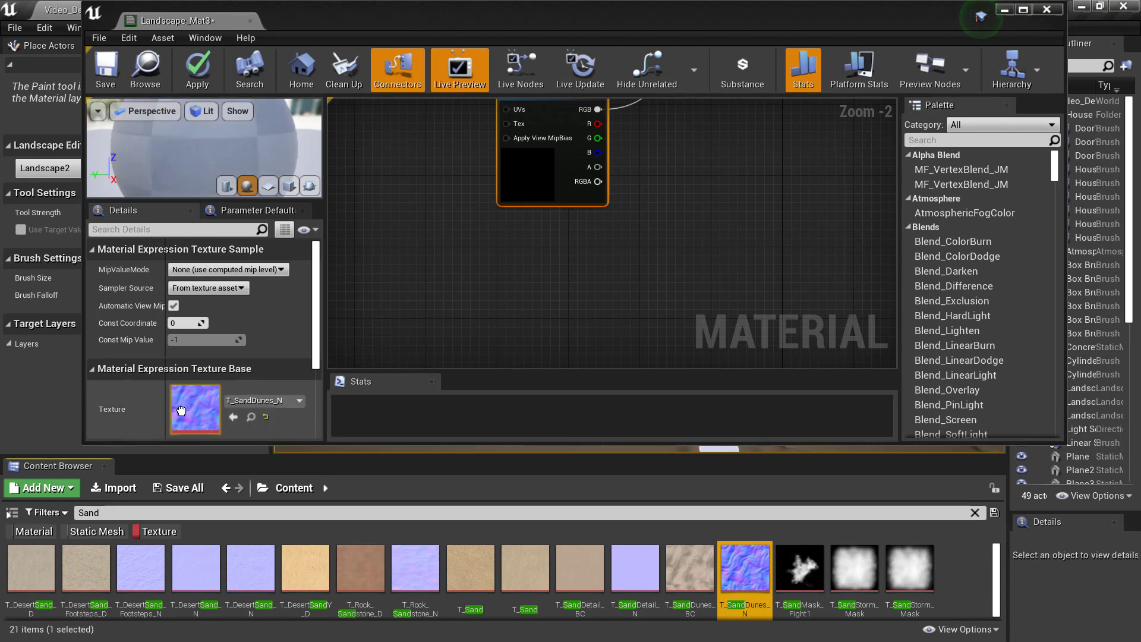
# Review the color and normal Texture Samples and their connections to the two Layer Blends
pyautogui.moveTo(404, 156); pyautogui.dragTo(474, 339, button='right')
pyautogui.scroll(-3, 461, 276)
pyautogui.moveTo(397, 245); pyautogui.dragTo(508, 113, button='right')
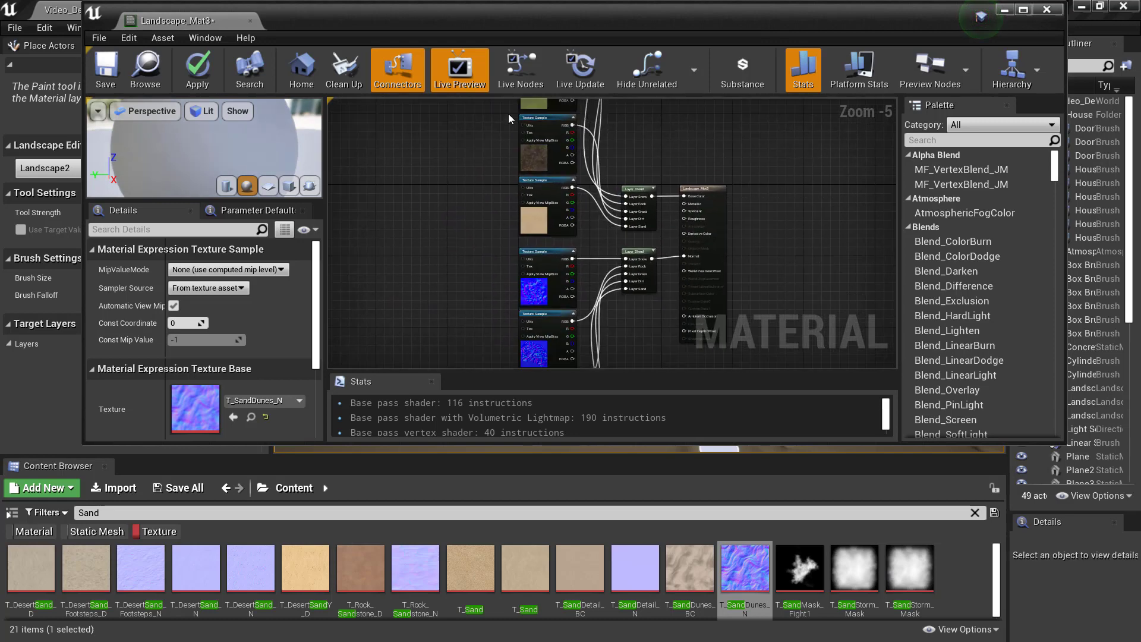
pyautogui.moveTo(434, 297); pyautogui.dragTo(420, 222, button='right')
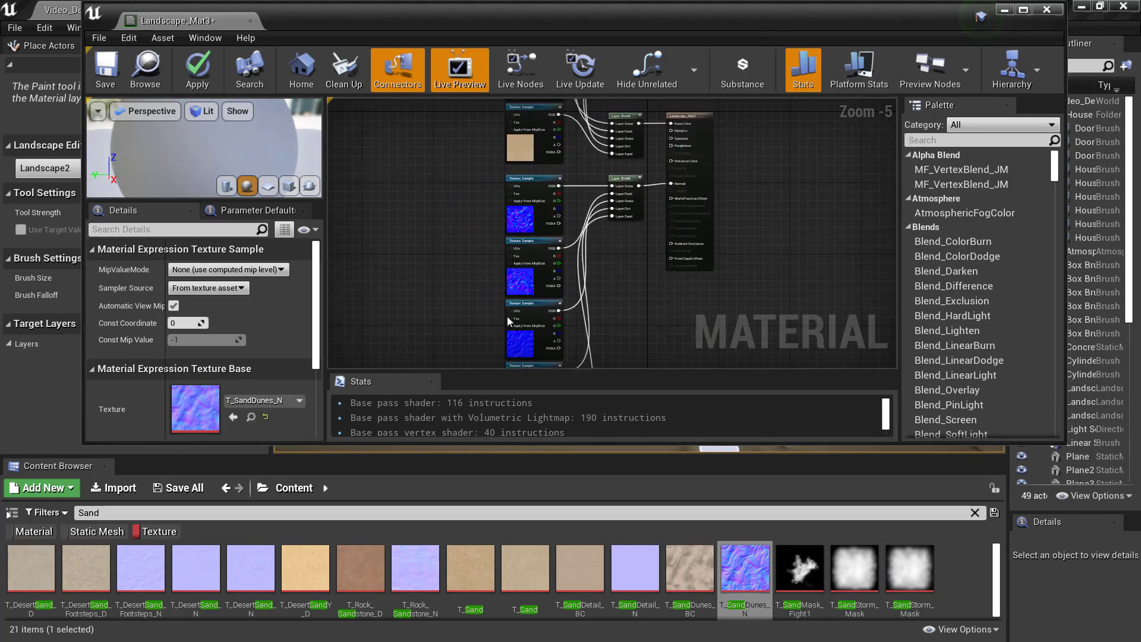
pyautogui.moveTo(404, 262); pyautogui.dragTo(417, 180, button='right')
pyautogui.moveTo(430, 268); pyautogui.dragTo(429, 181, button='right')
pyautogui.moveTo(448, 230); pyautogui.dragTo(555, 314, button='right')
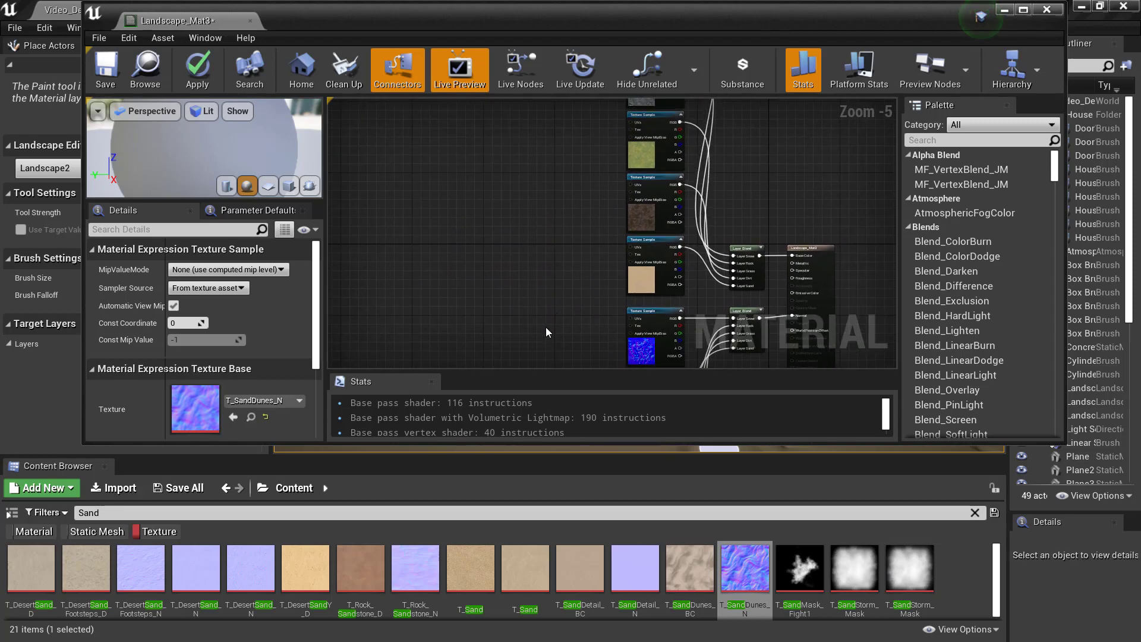
# Add a LandscapeLayerCoords node to the left of the Texture Samples in the material graph
pyautogui.rightClick(497, 299)
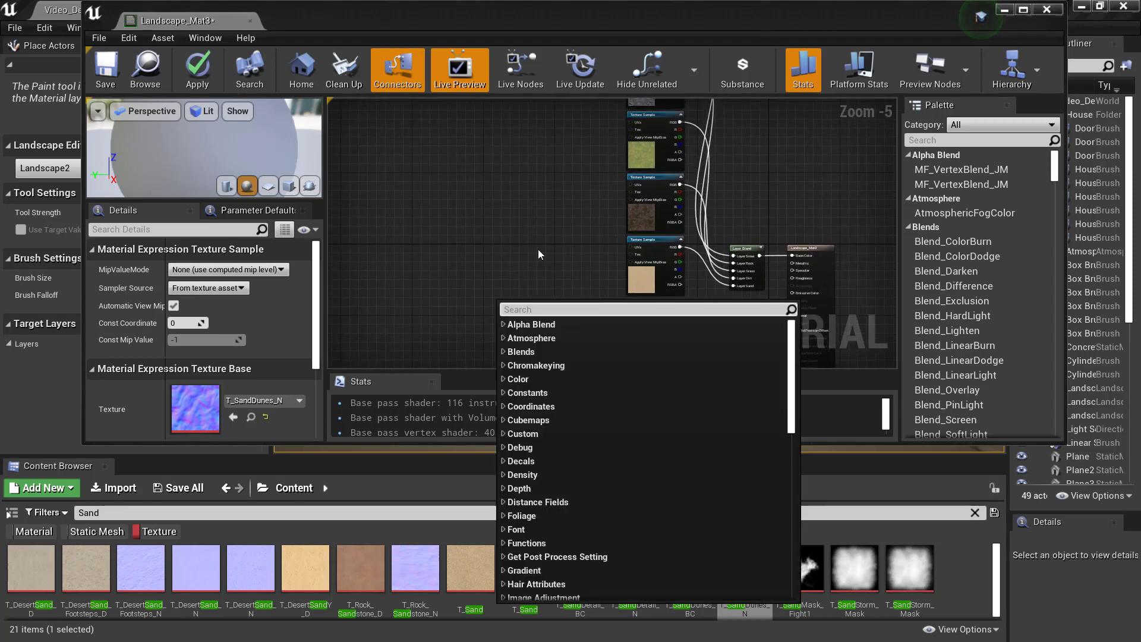
pyautogui.scroll(3, 536, 278)
pyautogui.moveTo(601, 256); pyautogui.dragTo(472, 180, button='right')
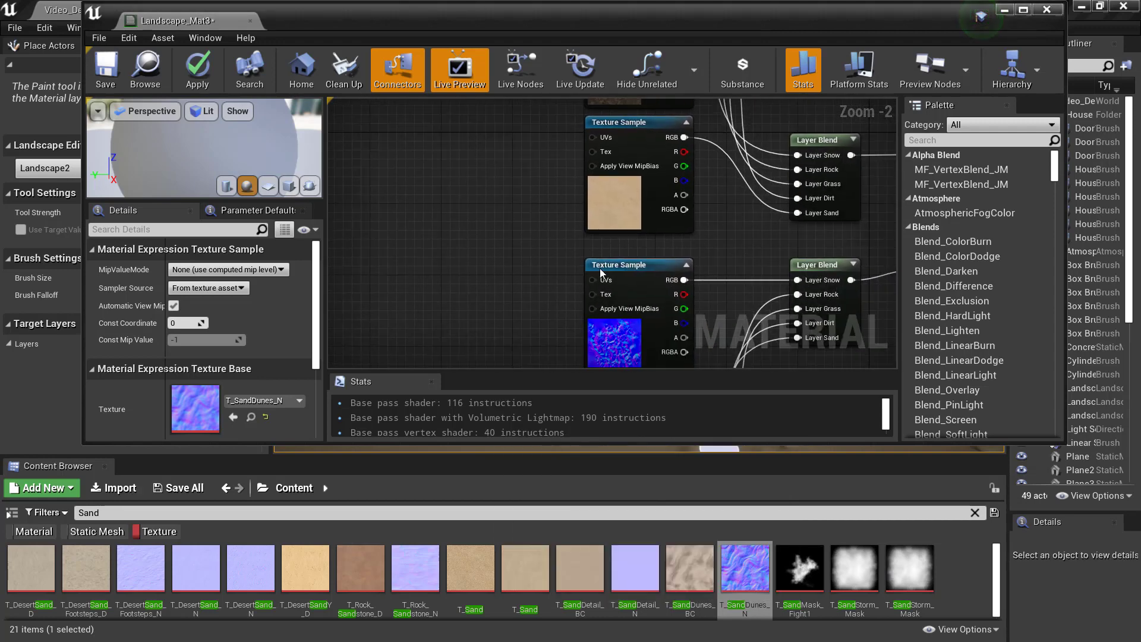
pyautogui.rightClick(468, 242)
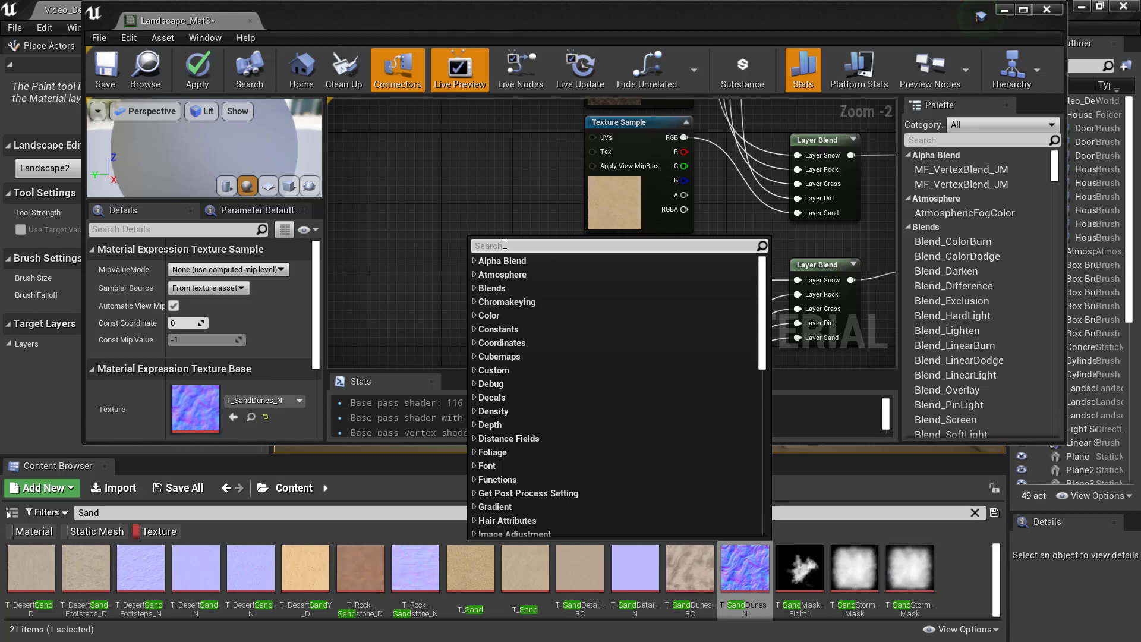
pyautogui.write('Landscap')
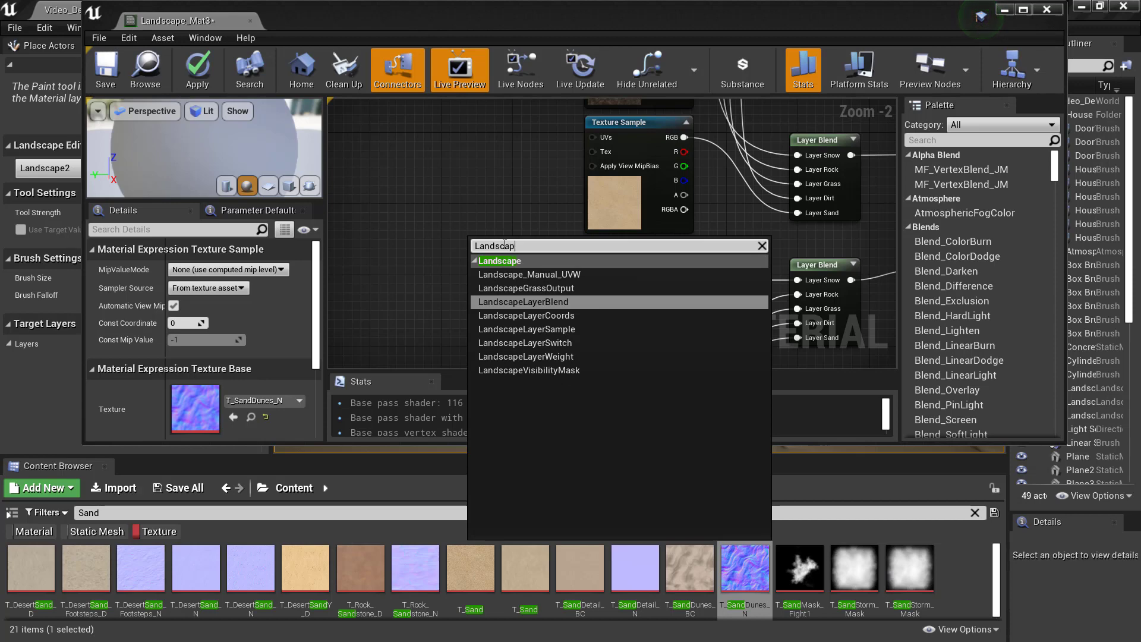
pyautogui.write('e Coor')
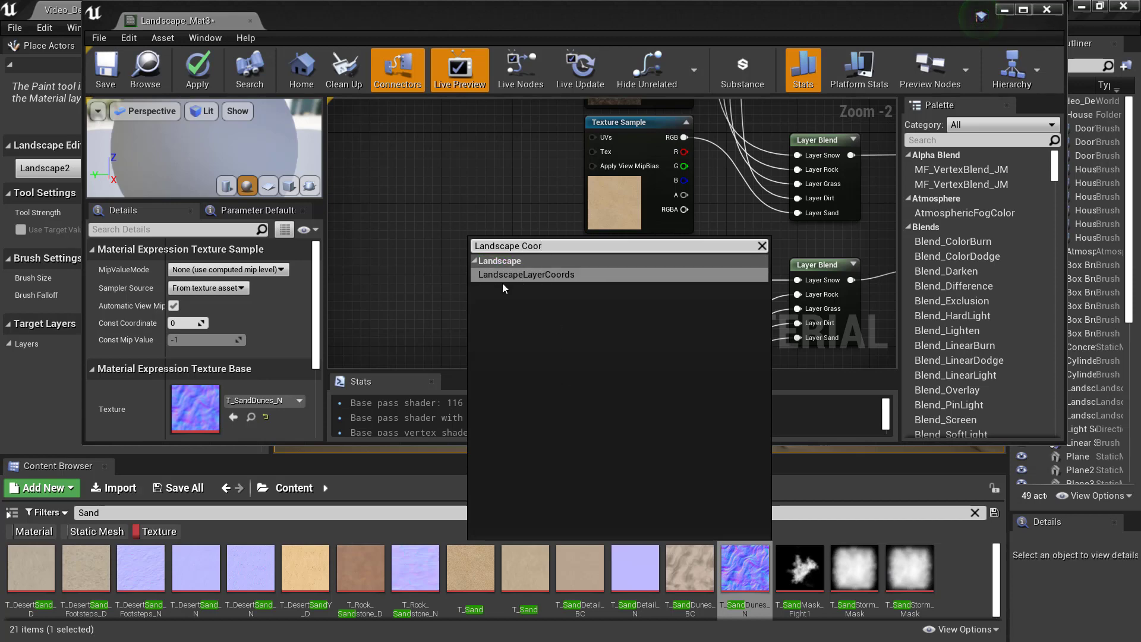
pyautogui.click(528, 275)
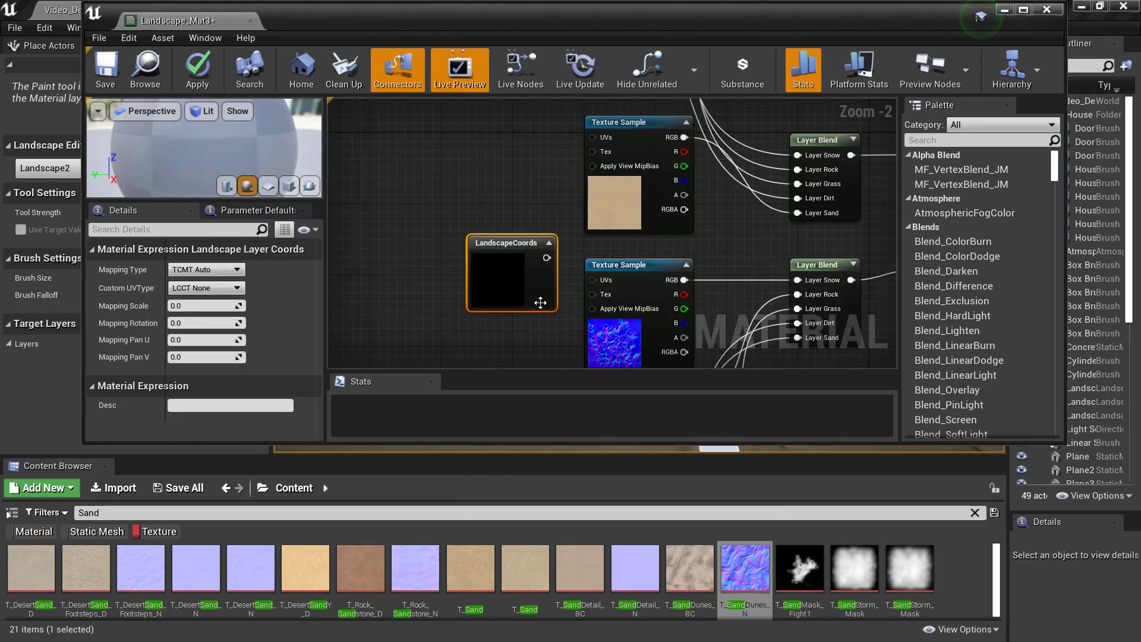
pyautogui.moveTo(489, 241); pyautogui.dragTo(455, 219)
pyautogui.scroll(2, 420, 205)
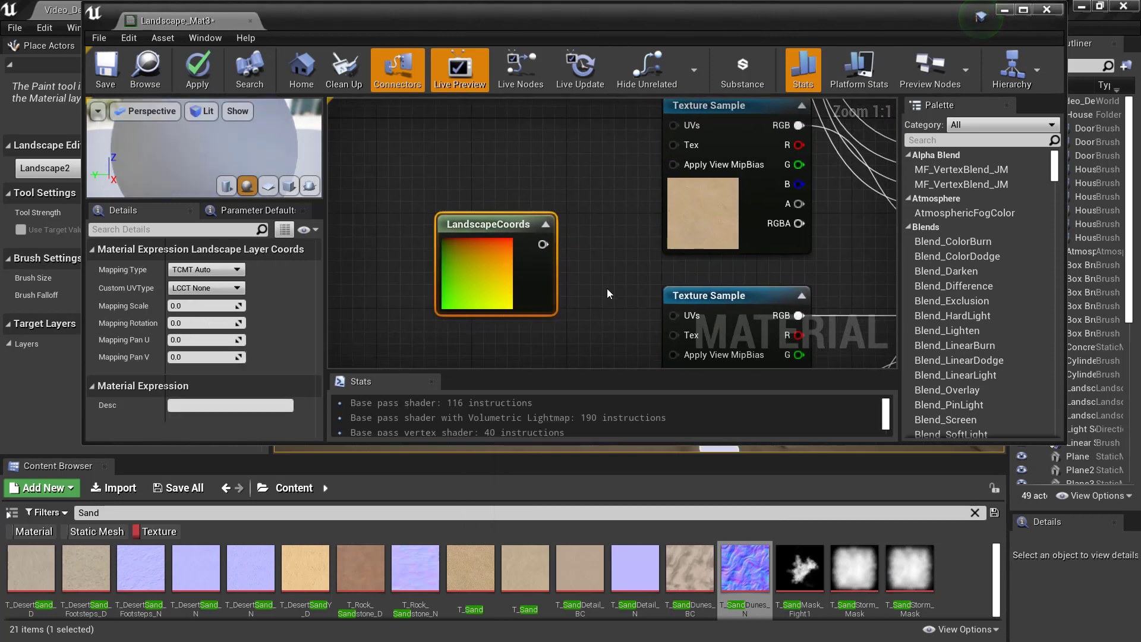
# Reposition the LandscapeCoords node and connect its output to the UVs of the Sand color and Snow normal Texture Samples
pyautogui.moveTo(666, 242); pyautogui.dragTo(650, 243, button='right')
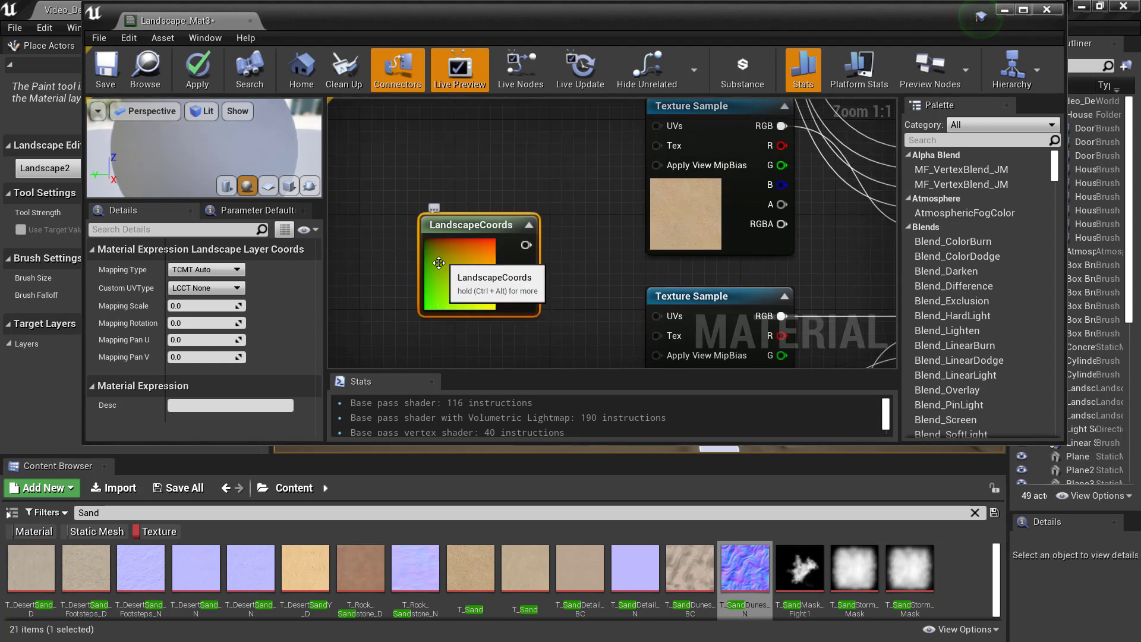
pyautogui.moveTo(597, 296); pyautogui.dragTo(564, 341, button='right')
pyautogui.moveTo(553, 239)
pyautogui.mouseDown(button='right')
pyautogui.moveTo(562, 274)
pyautogui.moveTo(545, 239)
pyautogui.mouseUp(button='right')
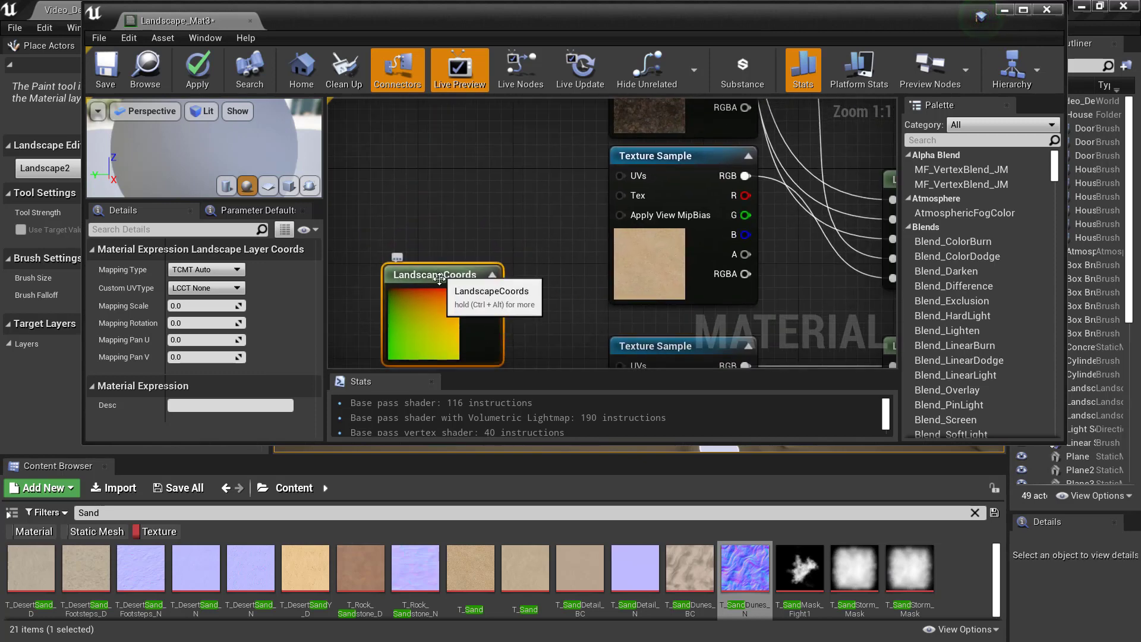
pyautogui.moveTo(437, 273); pyautogui.dragTo(409, 247)
pyautogui.moveTo(465, 271); pyautogui.dragTo(631, 174)
pyautogui.moveTo(506, 295); pyautogui.dragTo(519, 140, button='right')
pyautogui.moveTo(480, 114); pyautogui.dragTo(633, 213)
# Connect LandscapeCoords to the UVs of the Dirt and Grass color Texture Samples
pyautogui.scroll(-6, 579, 273)
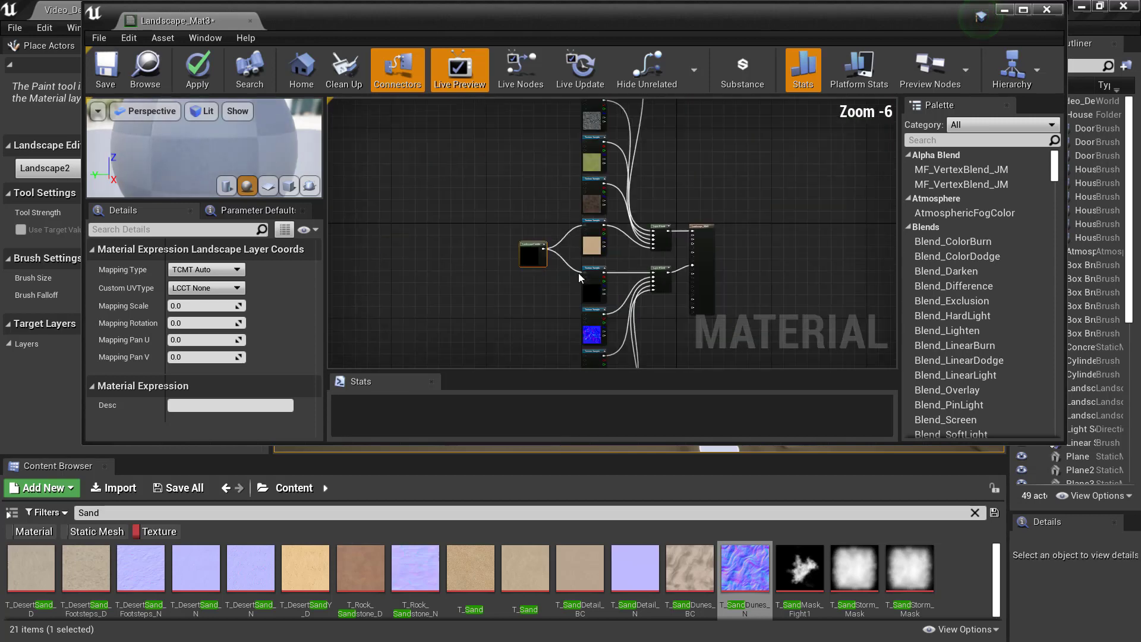
pyautogui.moveTo(579, 273); pyautogui.dragTo(692, 333, button='right')
pyautogui.scroll(5, 567, 307)
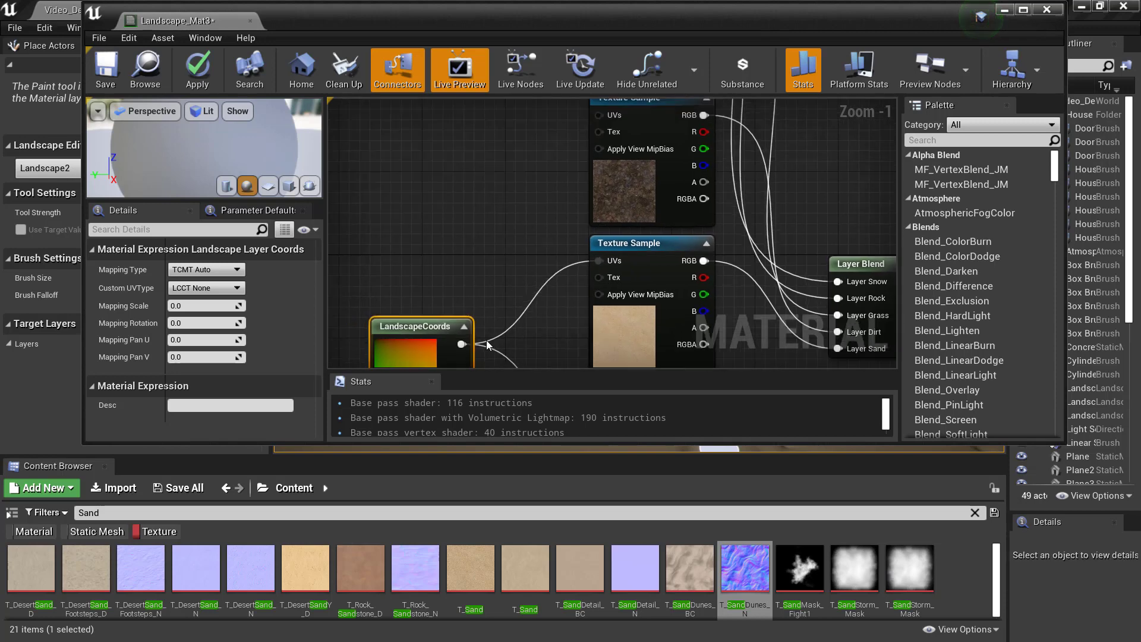
pyautogui.moveTo(460, 336); pyautogui.dragTo(599, 159)
pyautogui.moveTo(550, 211); pyautogui.dragTo(537, 271, button='right')
pyautogui.moveTo(470, 281); pyautogui.dragTo(514, 201, button='right')
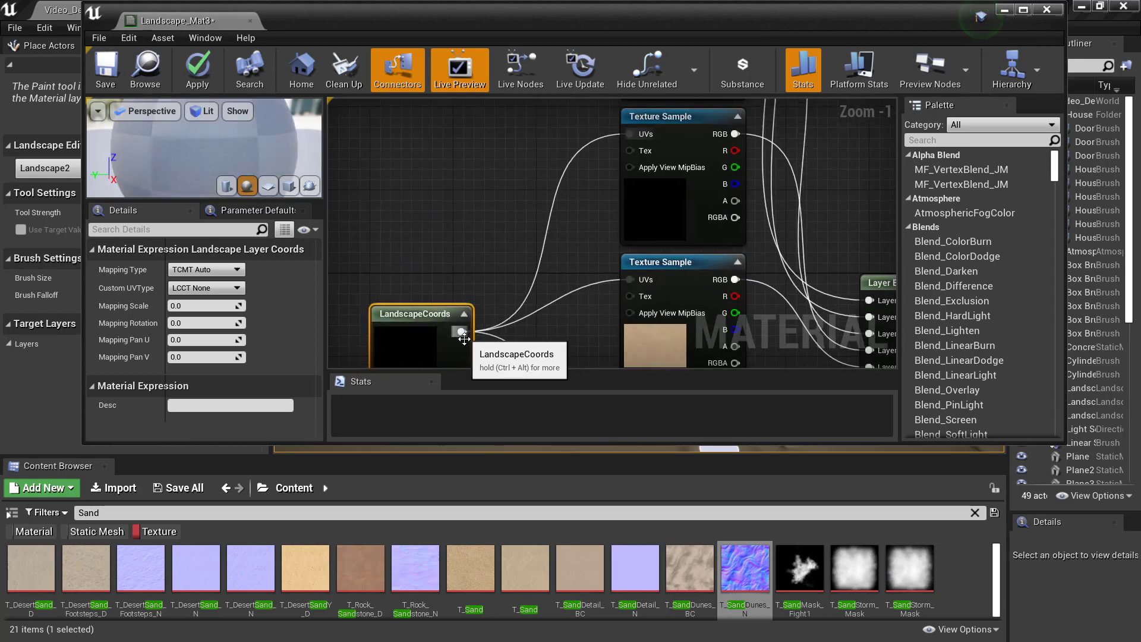
pyautogui.moveTo(461, 331); pyautogui.dragTo(630, 134)
# Connect LandscapeCoords to the UVs of the Rock and Snow color Texture Samples
pyautogui.moveTo(572, 262); pyautogui.dragTo(573, 144, button='right')
pyautogui.moveTo(573, 301); pyautogui.dragTo(571, 222, button='right')
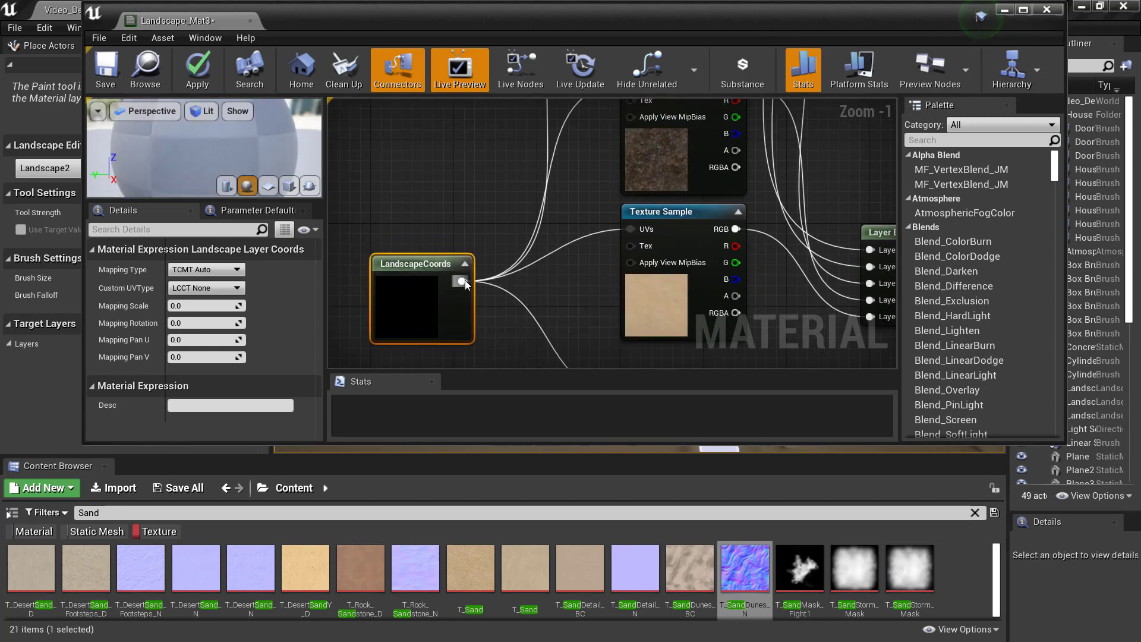
pyautogui.moveTo(464, 284); pyautogui.dragTo(631, 174)
pyautogui.moveTo(583, 278); pyautogui.dragTo(583, 132, button='right')
pyautogui.moveTo(565, 298); pyautogui.dragTo(608, 101, button='right')
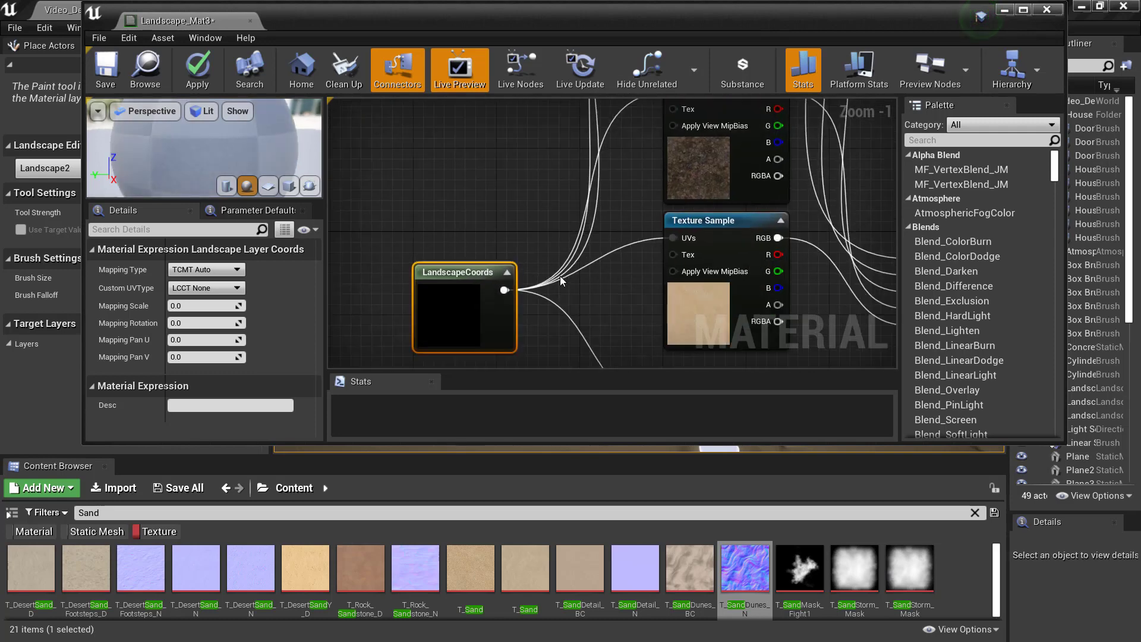
pyautogui.moveTo(504, 290); pyautogui.dragTo(675, 239)
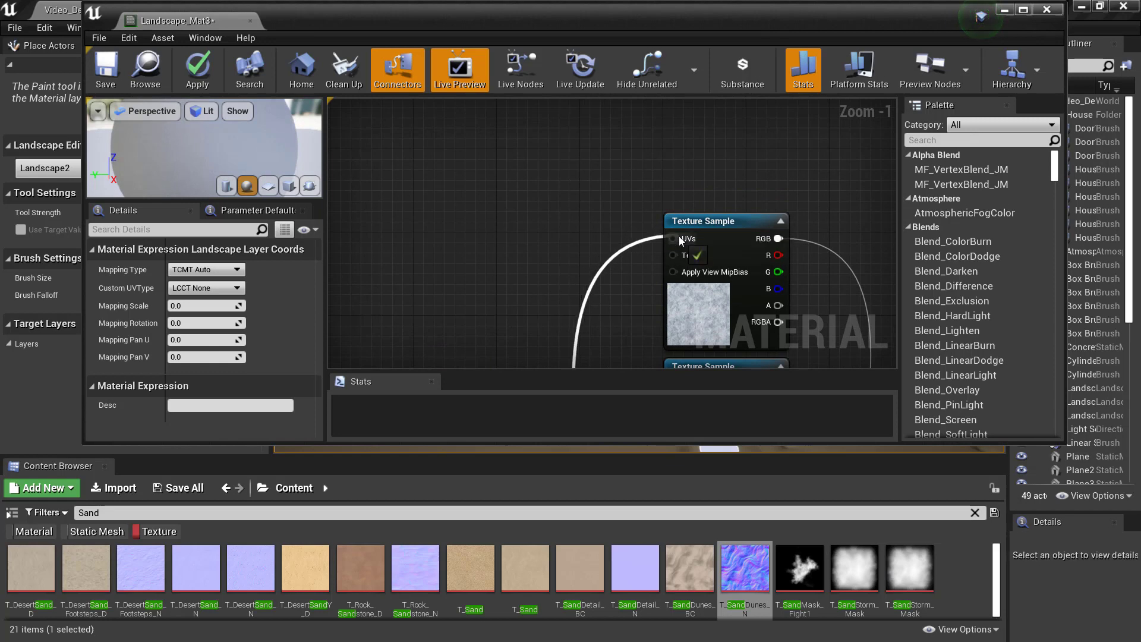
# Connect LandscapeCoords to the UVs of the Rock and Grass normal Texture Samples
pyautogui.moveTo(611, 318); pyautogui.dragTo(605, 189, button='right')
pyautogui.moveTo(607, 348); pyautogui.dragTo(600, 143, button='right')
pyautogui.moveTo(594, 348); pyautogui.dragTo(568, 104, button='right')
pyautogui.moveTo(571, 338)
pyautogui.mouseDown(button='right')
pyautogui.moveTo(576, 318)
pyautogui.moveTo(582, 352)
pyautogui.mouseUp(button='right')
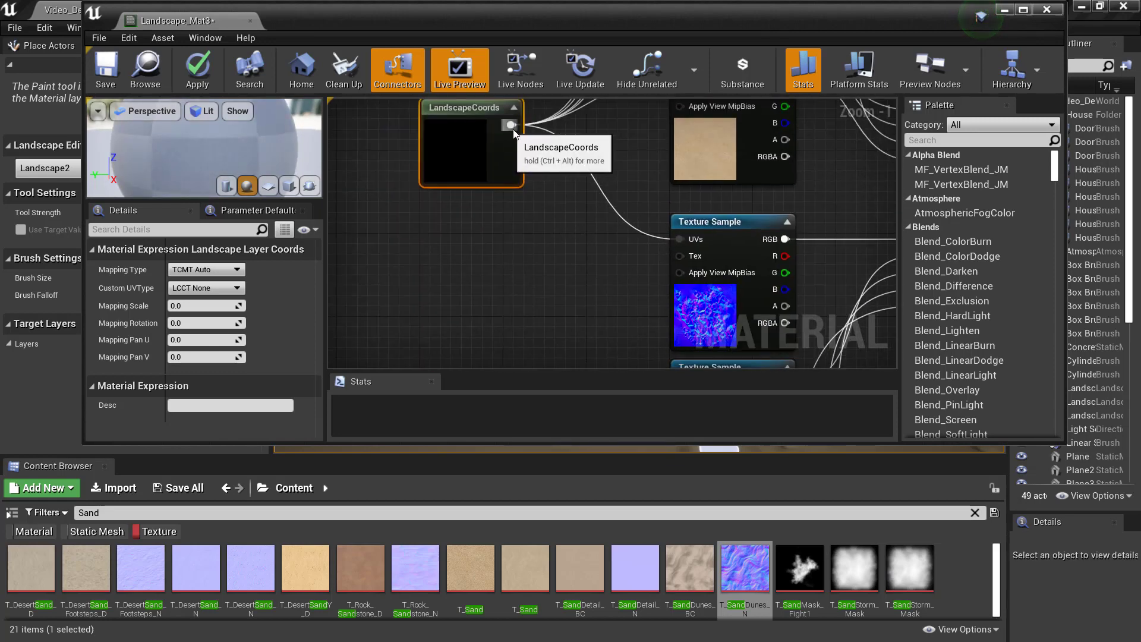
pyautogui.moveTo(513, 132); pyautogui.dragTo(681, 165)
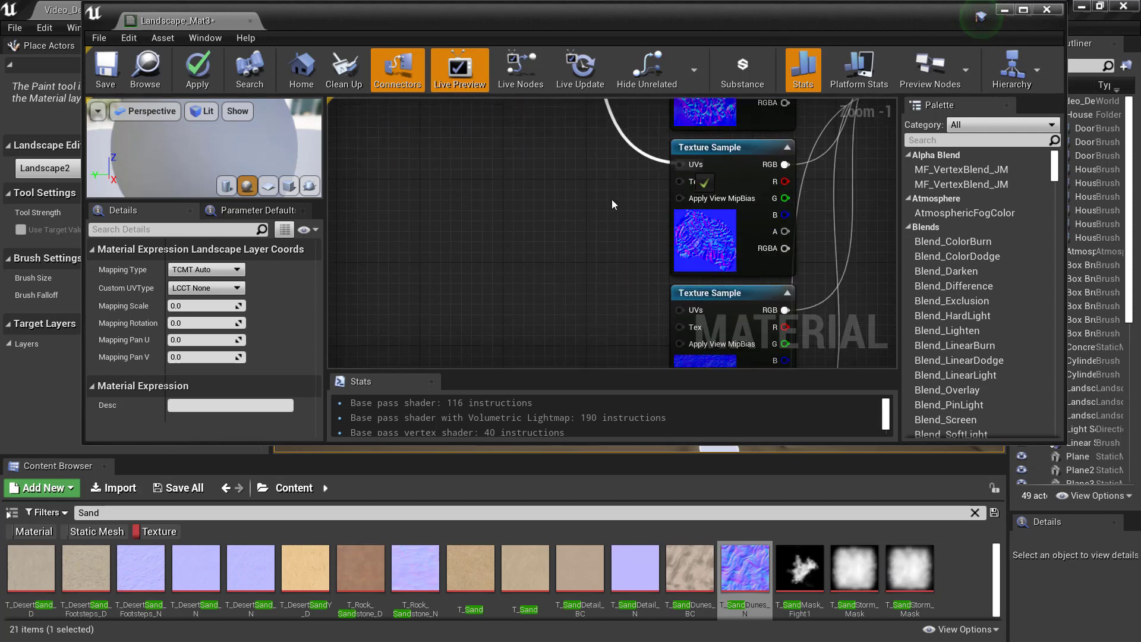
pyautogui.moveTo(612, 199); pyautogui.dragTo(611, 279, button='right')
pyautogui.moveTo(573, 139); pyautogui.dragTo(572, 198, button='right')
pyautogui.moveTo(530, 150); pyautogui.dragTo(697, 318)
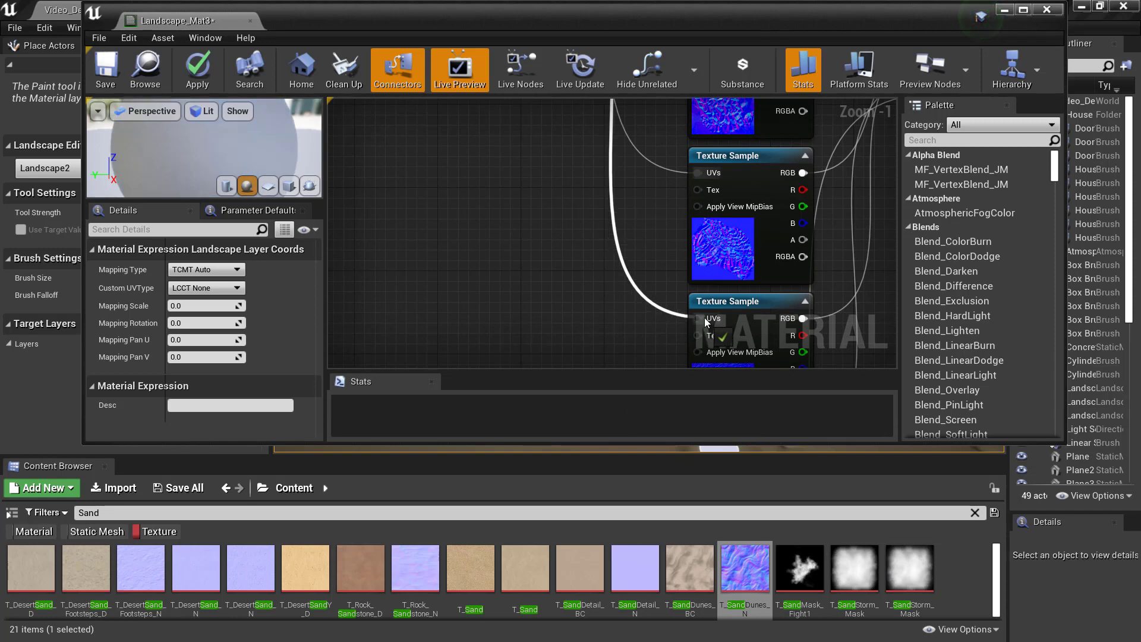
# Connect LandscapeCoords to the UVs of the Dirt and Sand normal Texture Samples
pyautogui.moveTo(577, 113); pyautogui.dragTo(587, 328, button='right')
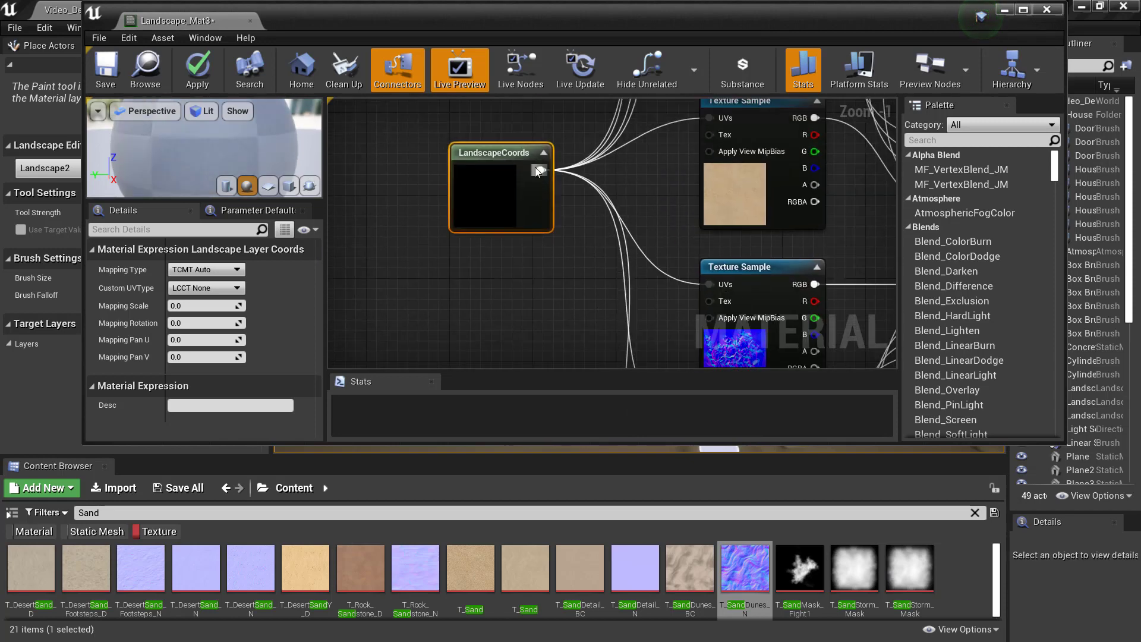
pyautogui.moveTo(540, 171); pyautogui.dragTo(711, 159)
pyautogui.moveTo(665, 159); pyautogui.dragTo(670, 364, button='right')
pyautogui.moveTo(643, 266); pyautogui.dragTo(659, 346, button='right')
pyautogui.moveTo(601, 266); pyautogui.dragTo(591, 460, button='right')
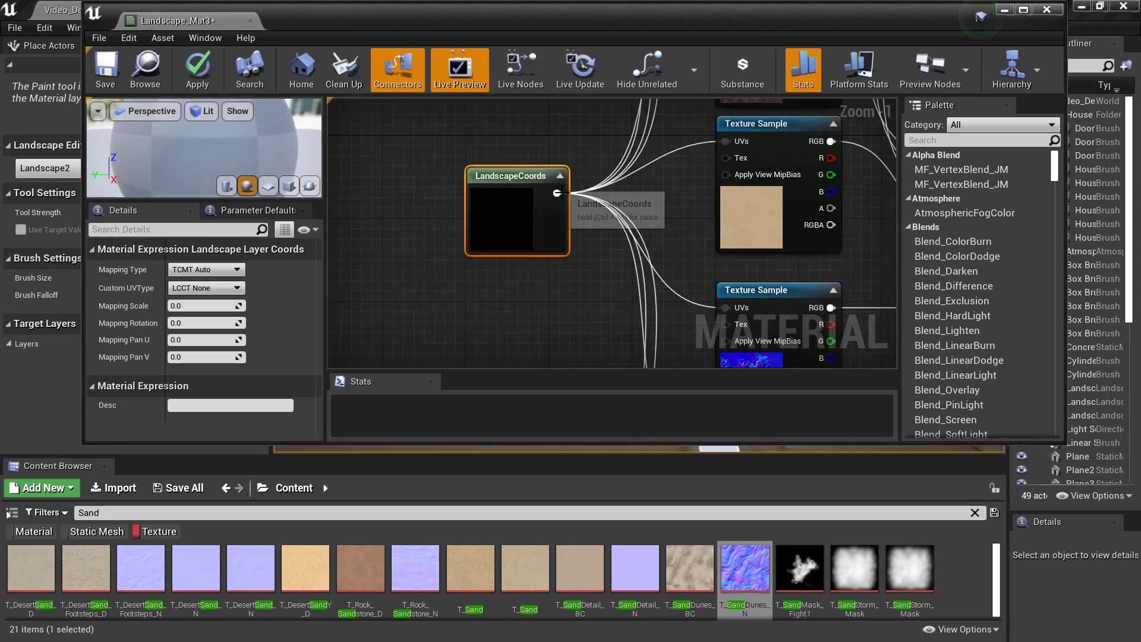
pyautogui.moveTo(557, 192); pyautogui.dragTo(732, 183)
# Move the Base Color Layer Blend node upward to make room between the two Layer Blends
pyautogui.scroll(-3, 664, 215)
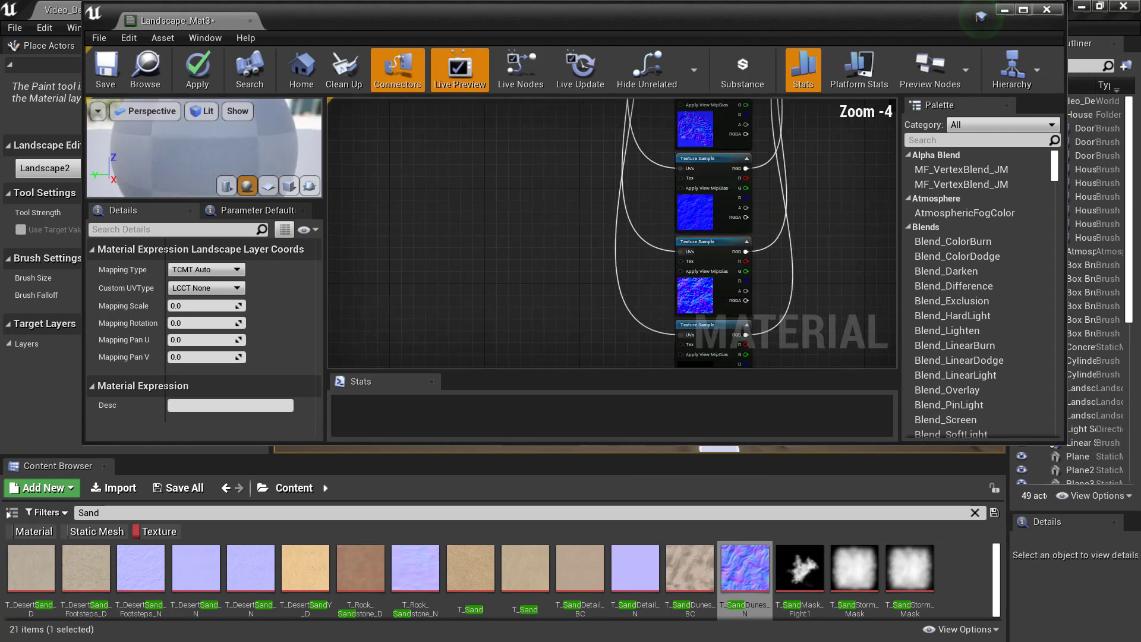
pyautogui.moveTo(693, 30); pyautogui.dragTo(460, 365, button='right')
pyautogui.moveTo(593, 242); pyautogui.dragTo(587, 201)
pyautogui.moveTo(591, 306); pyautogui.dragTo(554, 352, button='right')
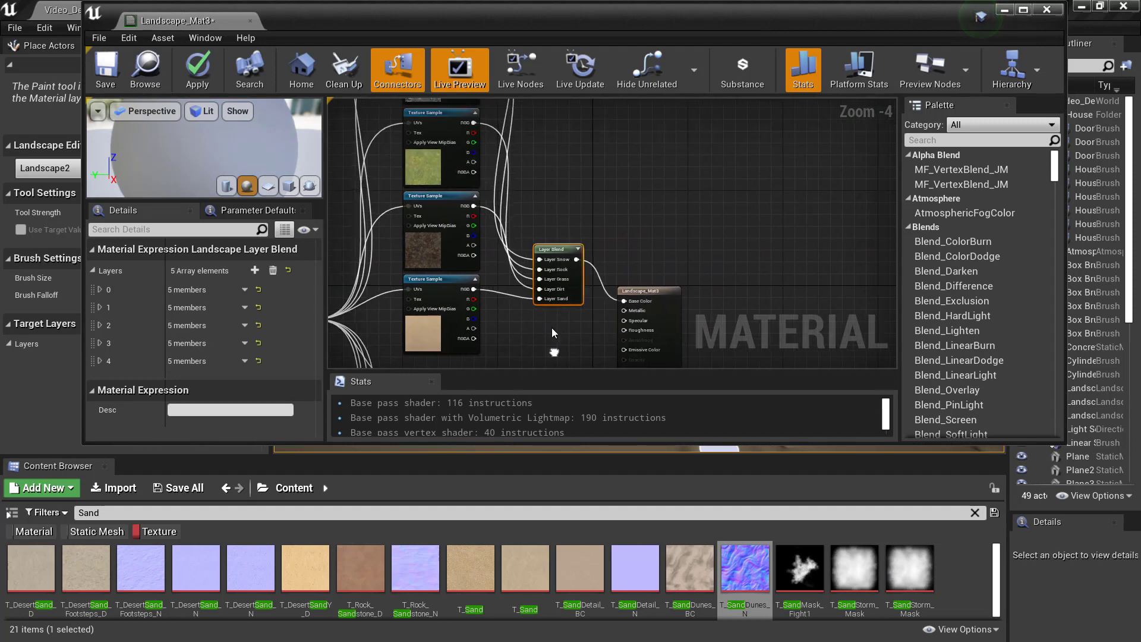
# Add a Constant node between the two Layer Blends, beside the Roughness input of Landscape_Mat3
pyautogui.scroll(3, 556, 323)
pyautogui.moveTo(623, 216); pyautogui.dragTo(660, 187, button='right')
pyautogui.moveTo(659, 308); pyautogui.dragTo(653, 224, button='right')
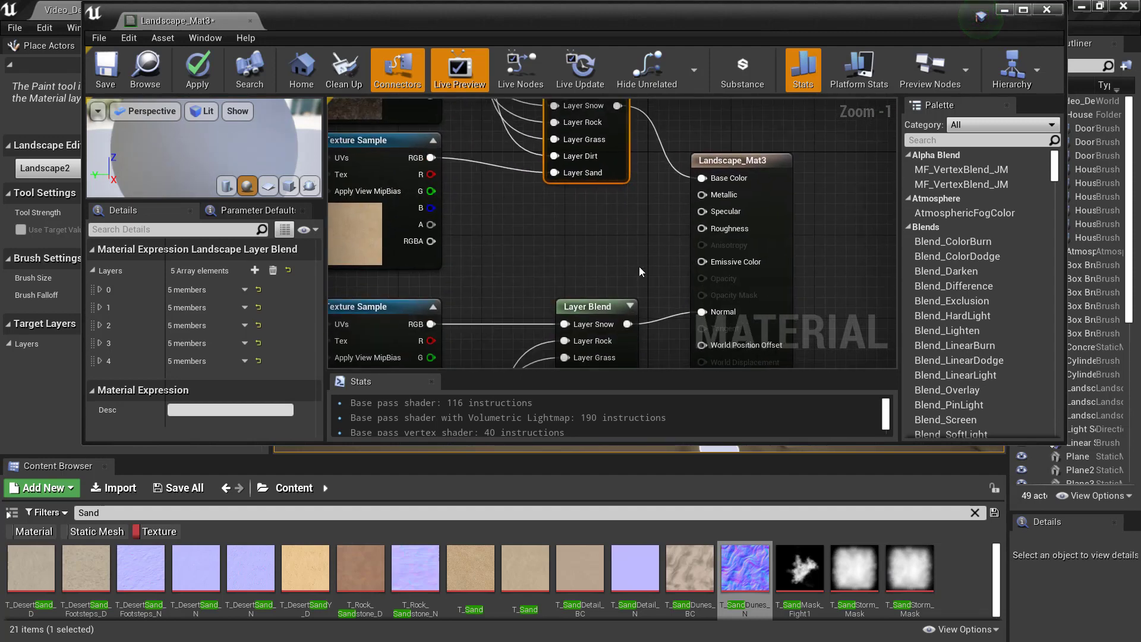
pyautogui.scroll(1, 640, 272)
pyautogui.moveTo(728, 221); pyautogui.dragTo(723, 280, button='right')
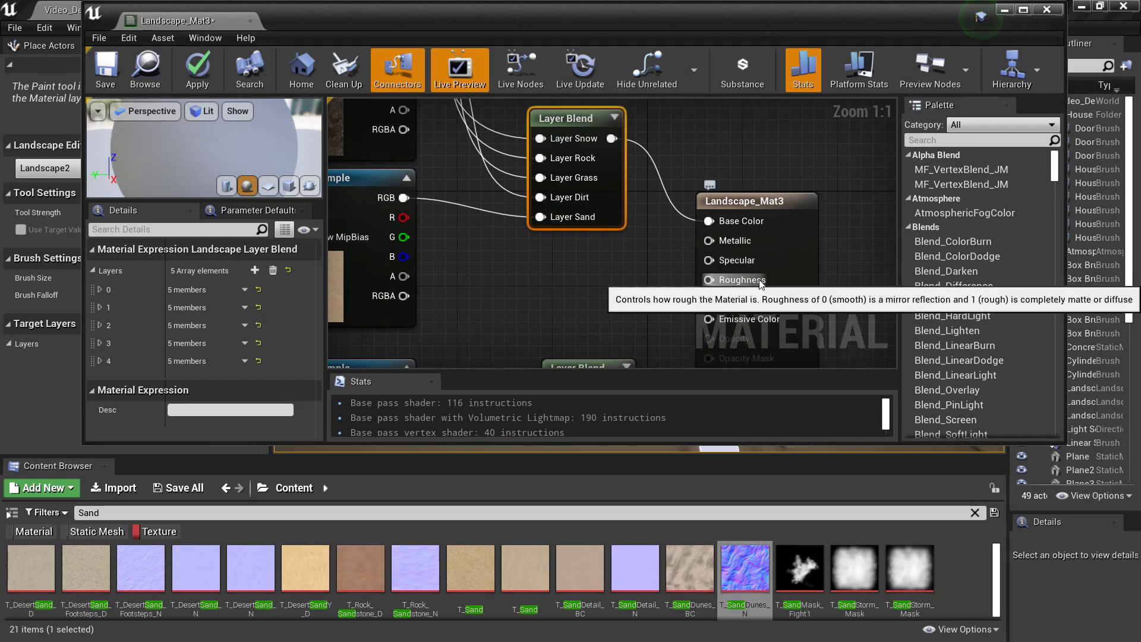
pyautogui.rightClick(542, 296)
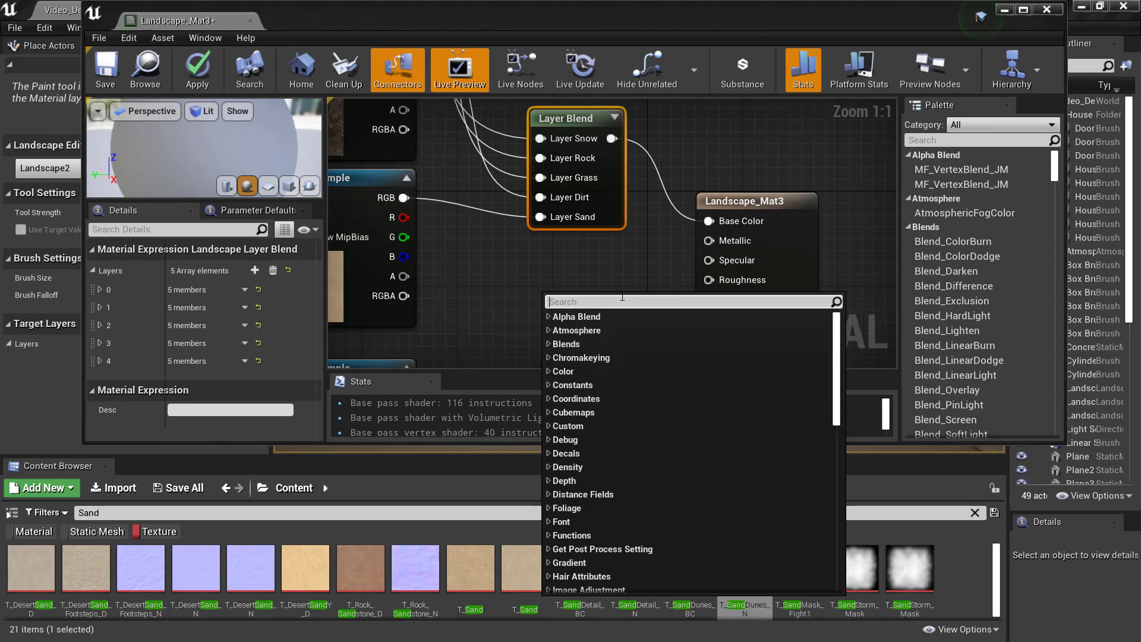
pyautogui.write('Constant')
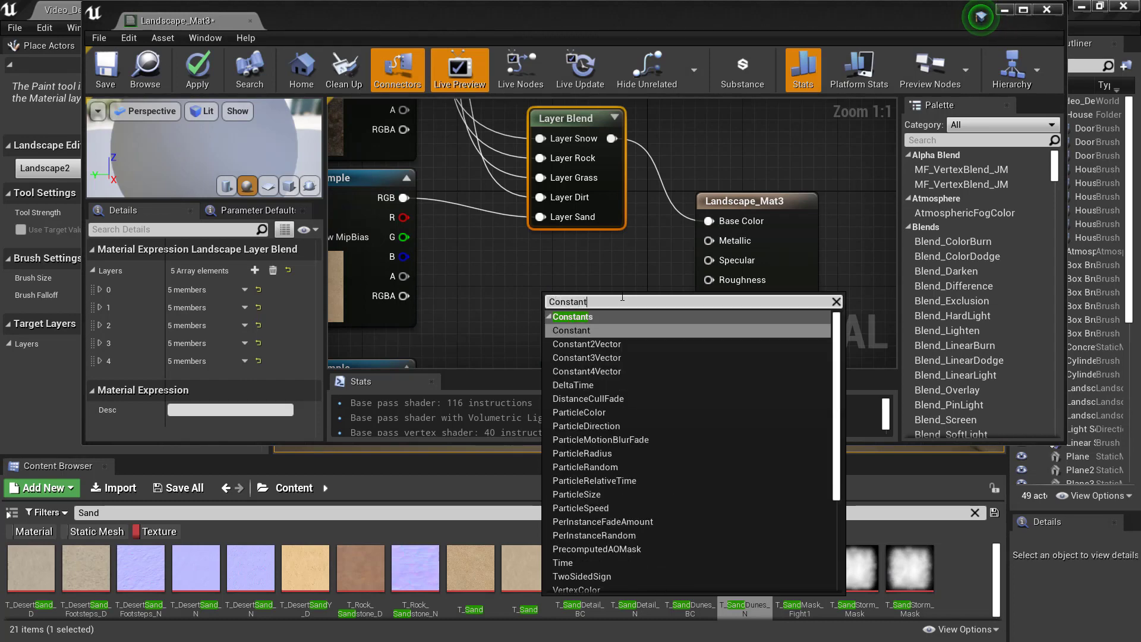
pyautogui.press('Return')
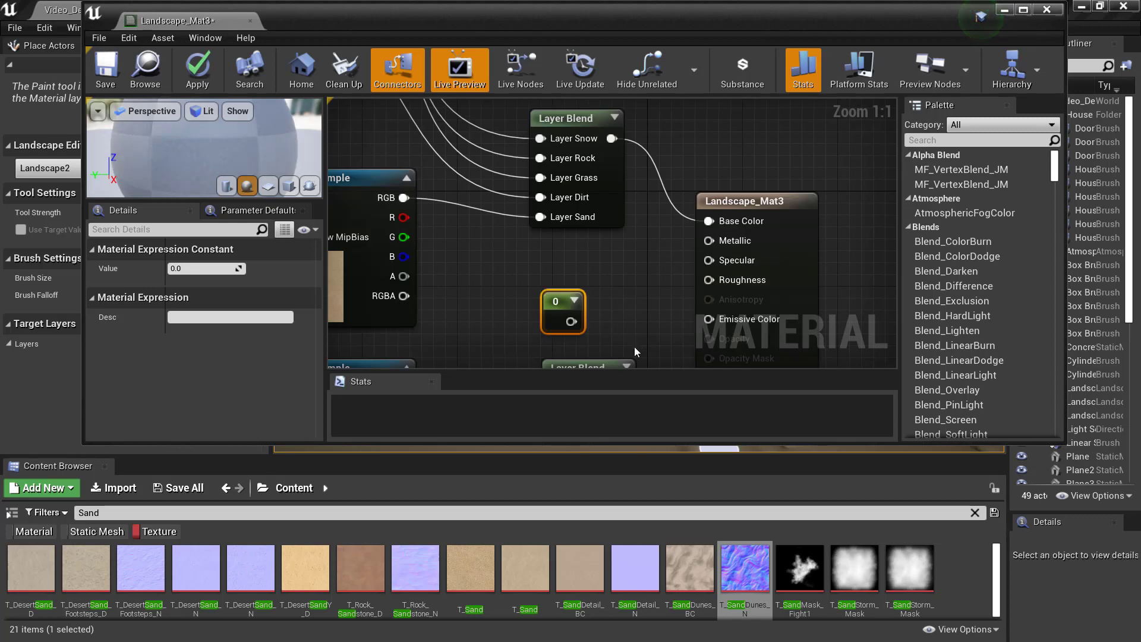
pyautogui.moveTo(556, 313); pyautogui.dragTo(530, 273)
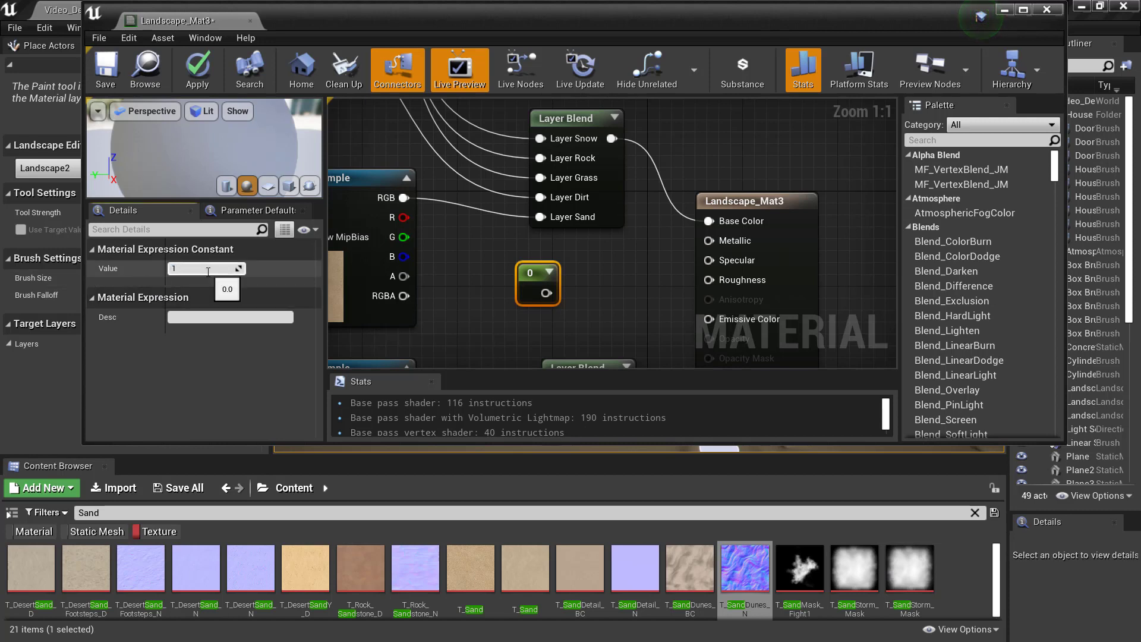
# Set the Constant's value to 1 and connect it to the Roughness input of Landscape_Mat3
pyautogui.press('Return')
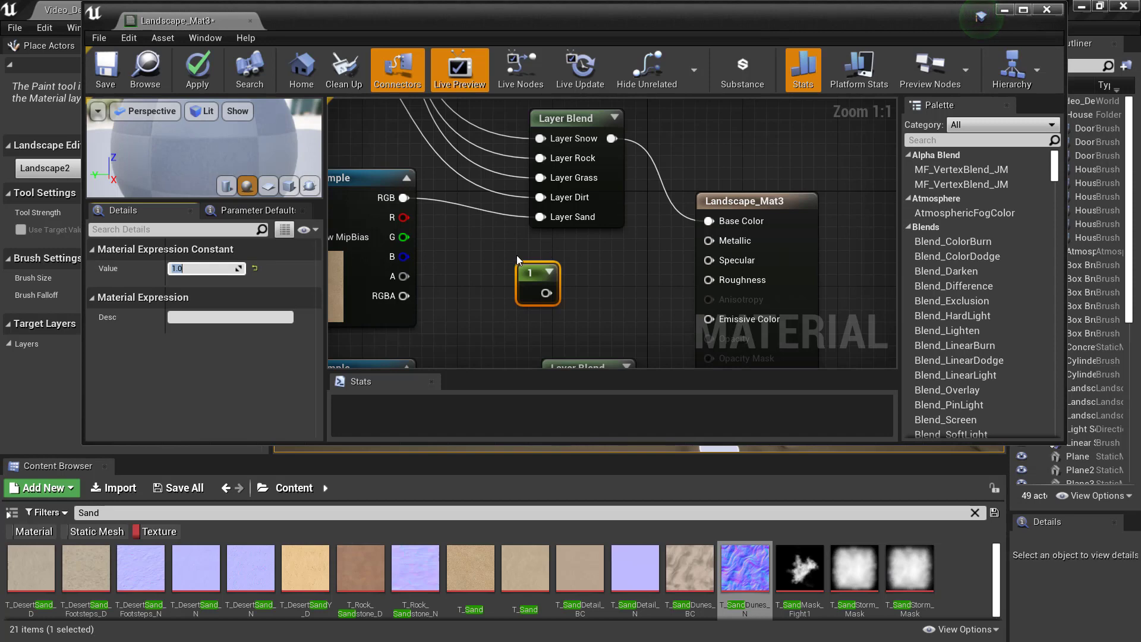
pyautogui.moveTo(543, 293); pyautogui.dragTo(712, 276)
pyautogui.moveTo(566, 309); pyautogui.dragTo(666, 267, button='right')
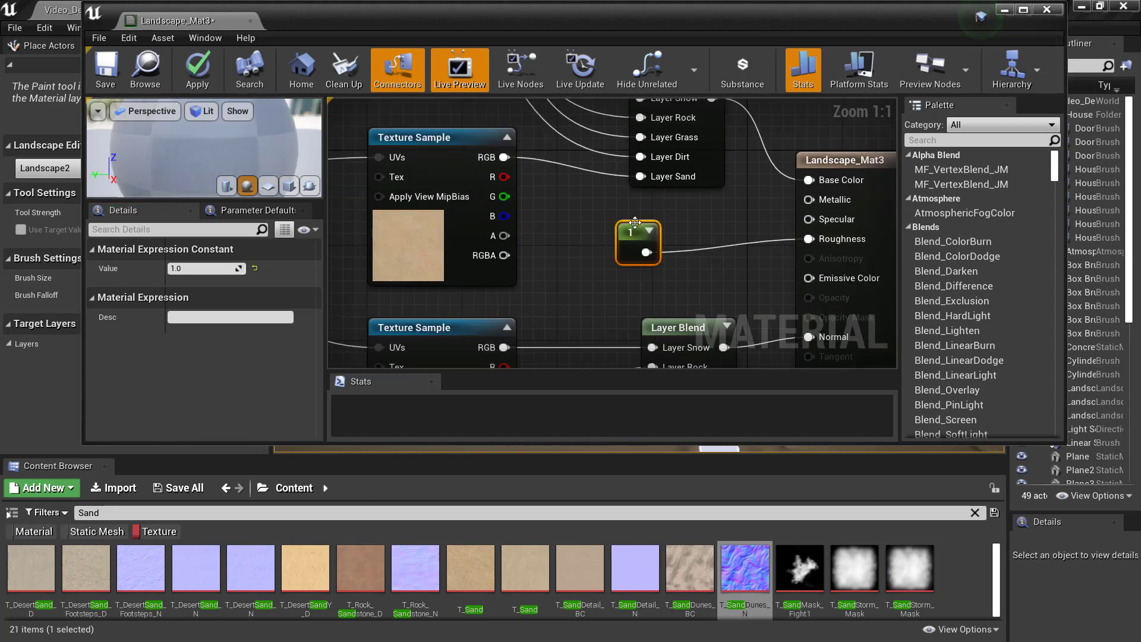
pyautogui.moveTo(712, 227); pyautogui.dragTo(765, 234, button='right')
# Look over the connected node graph and move the LandscapeCoords node slightly closer to the Texture Samples
pyautogui.scroll(-4, 713, 252)
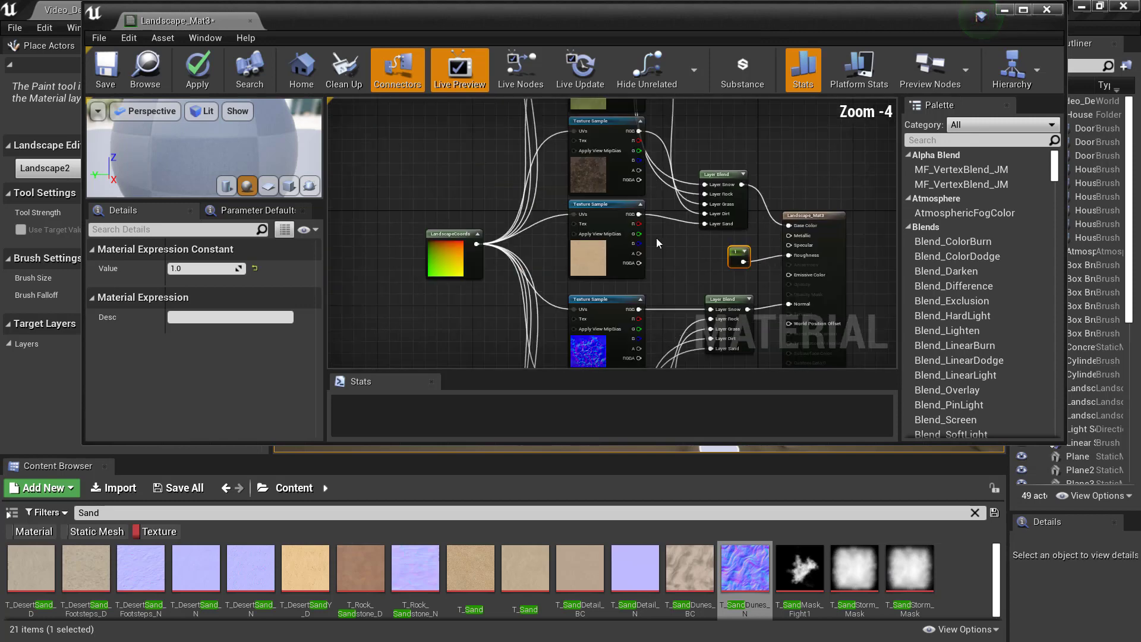
pyautogui.moveTo(656, 238); pyautogui.dragTo(684, 171, button='right')
pyautogui.scroll(-4, 706, 205)
pyautogui.scroll(5, 637, 279)
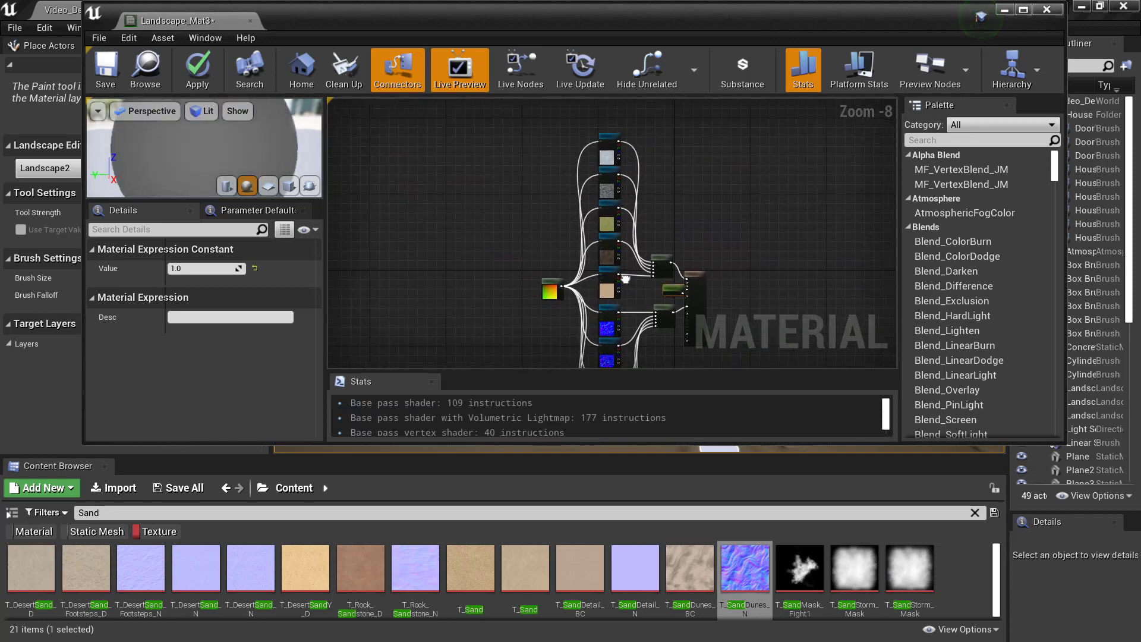
pyautogui.scroll(3, 636, 278)
pyautogui.moveTo(636, 279); pyautogui.dragTo(802, 232, button='right')
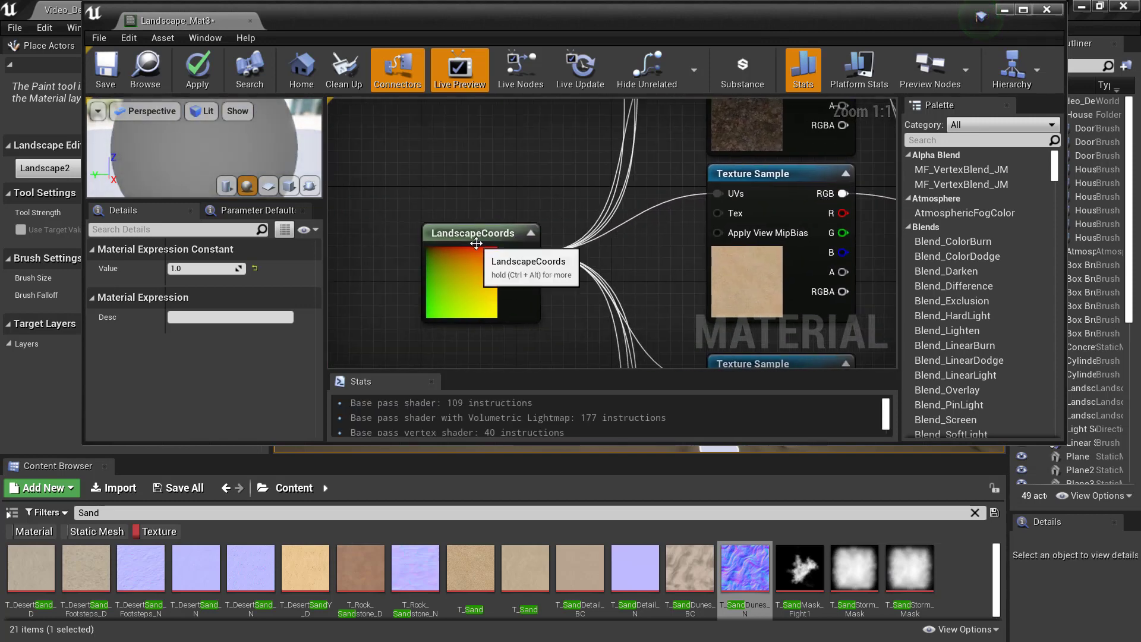
pyautogui.click(429, 249)
pyautogui.moveTo(429, 249); pyautogui.dragTo(513, 285)
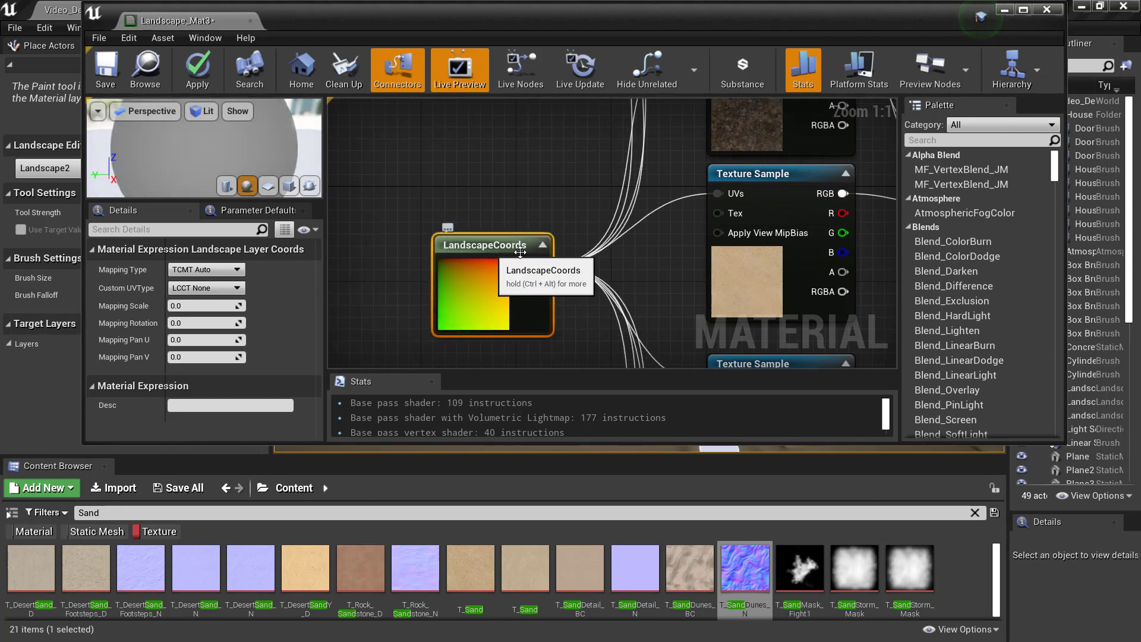
pyautogui.moveTo(601, 233); pyautogui.dragTo(492, 359, button='right')
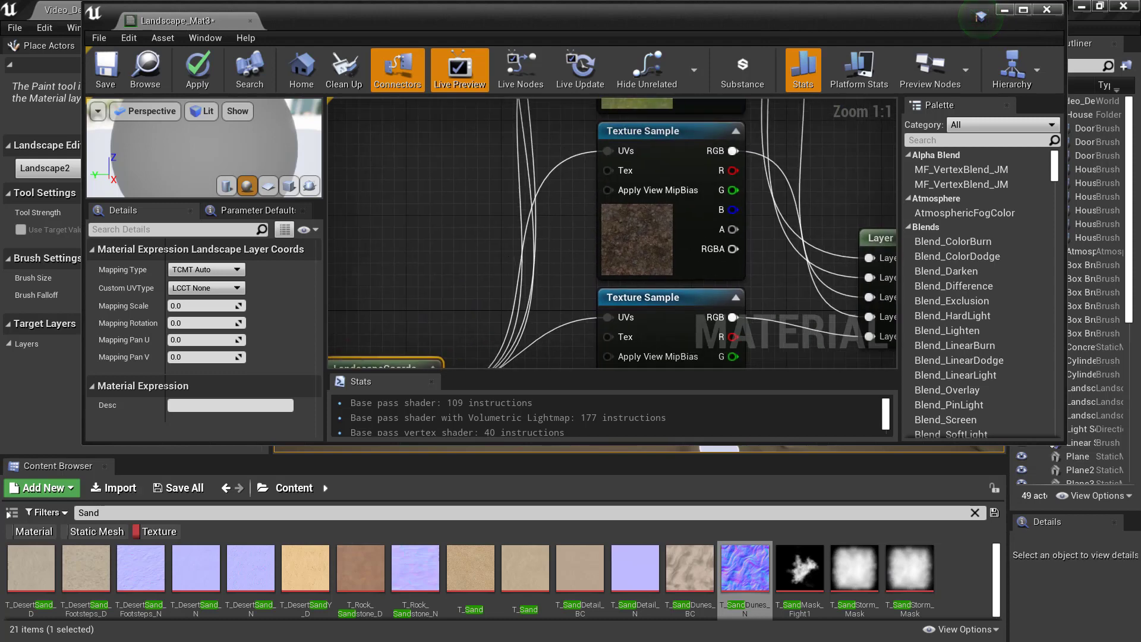
# Move the Base Color Layer Blend node slightly upward in the material graph
pyautogui.moveTo(521, 113); pyautogui.dragTo(520, 229, button='right')
pyautogui.scroll(-9, 519, 229)
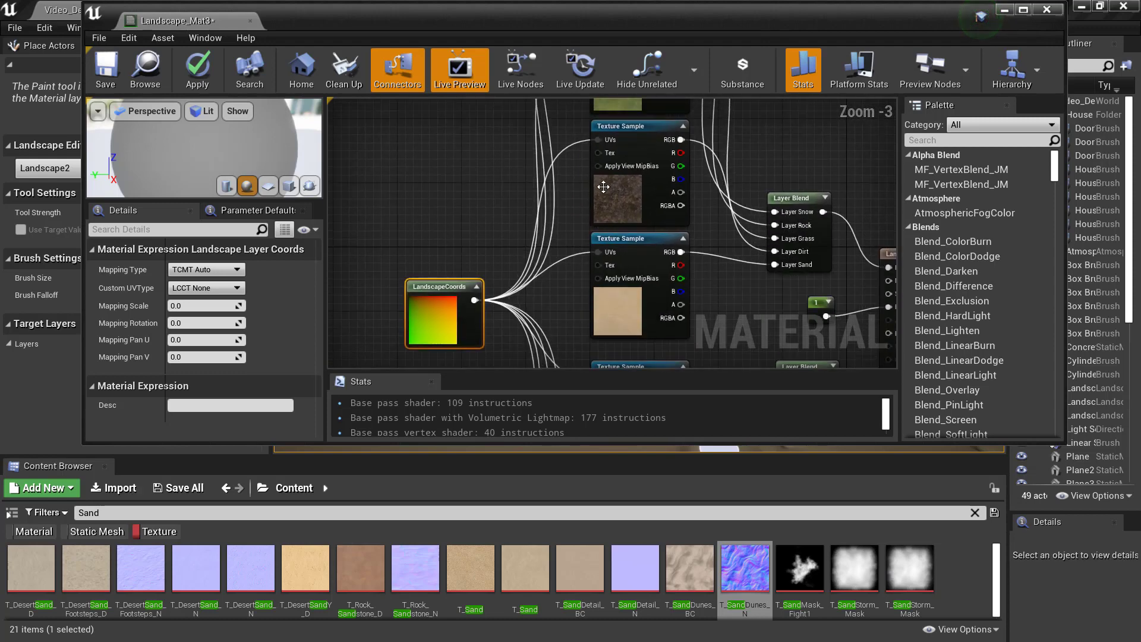
pyautogui.moveTo(580, 199); pyautogui.dragTo(496, 212, button='right')
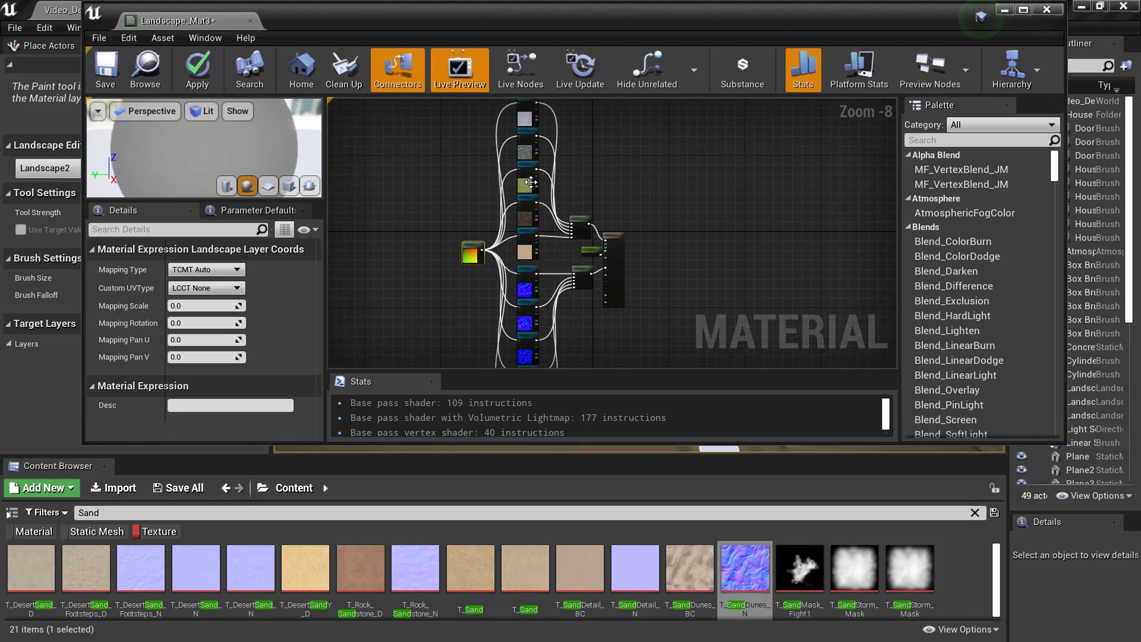
pyautogui.scroll(9, 598, 257)
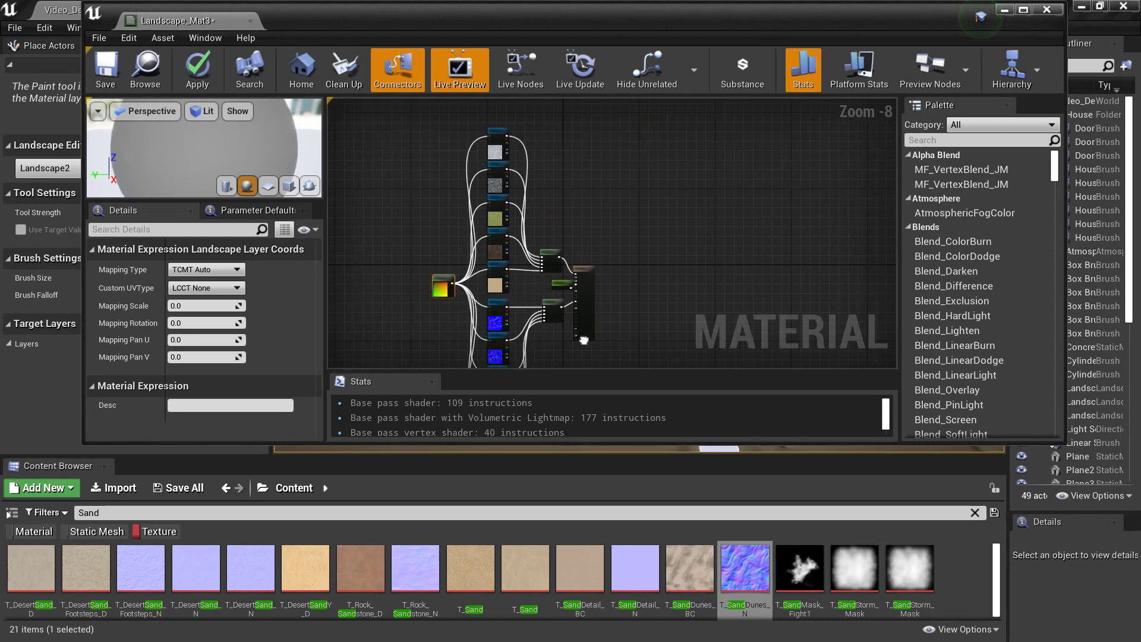
pyautogui.moveTo(509, 179); pyautogui.dragTo(711, 341, button='right')
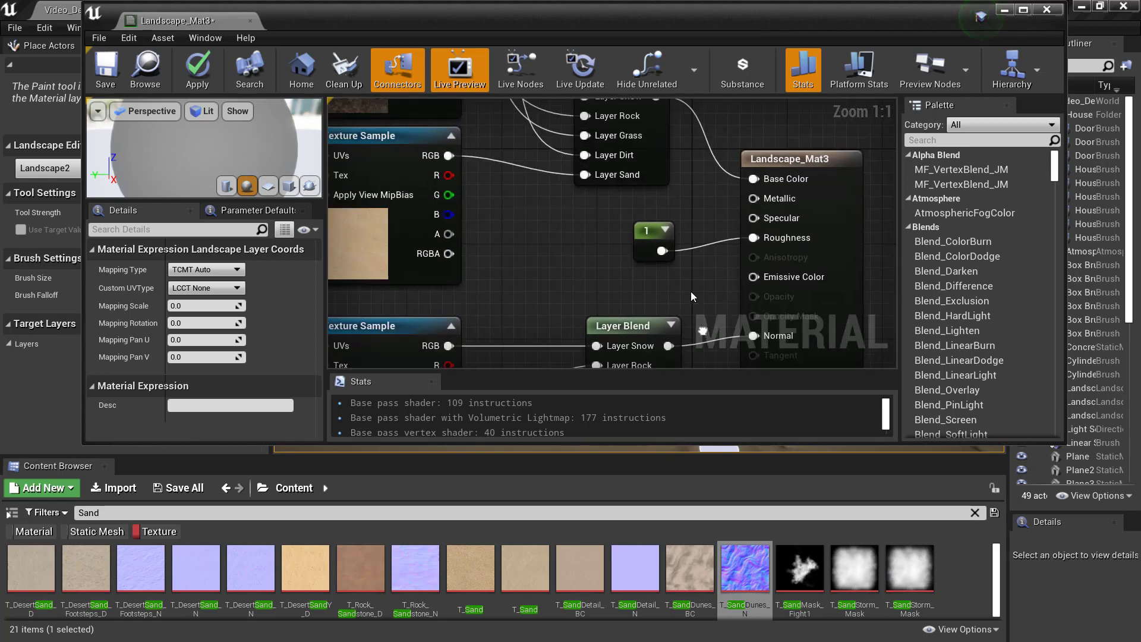
pyautogui.moveTo(690, 291); pyautogui.dragTo(727, 340, button='right')
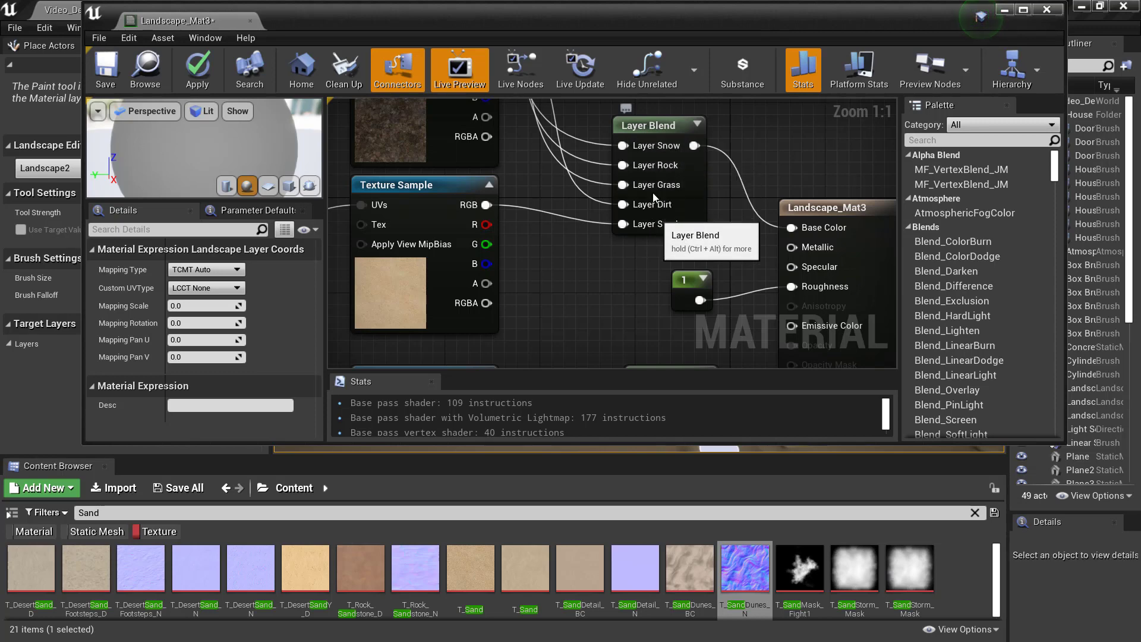
pyautogui.moveTo(661, 123); pyautogui.dragTo(658, 180)
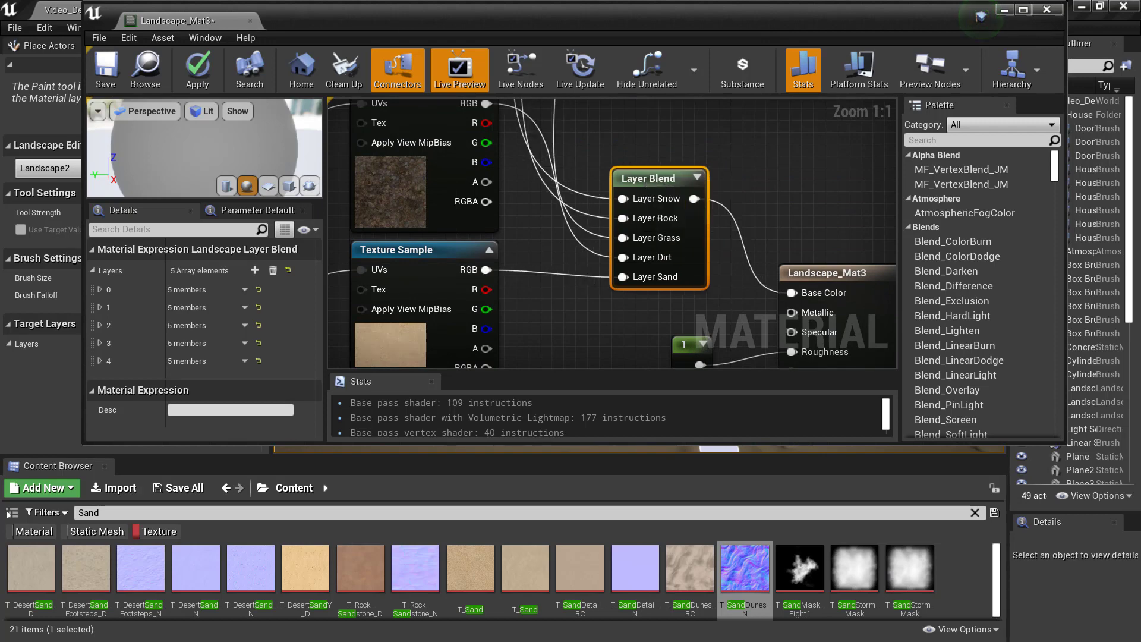
# Move the Constant node feeding Roughness slightly farther left of the Landscape_Mat3 node
pyautogui.moveTo(608, 359); pyautogui.dragTo(517, 161, button='right')
pyautogui.scroll(-3, 573, 255)
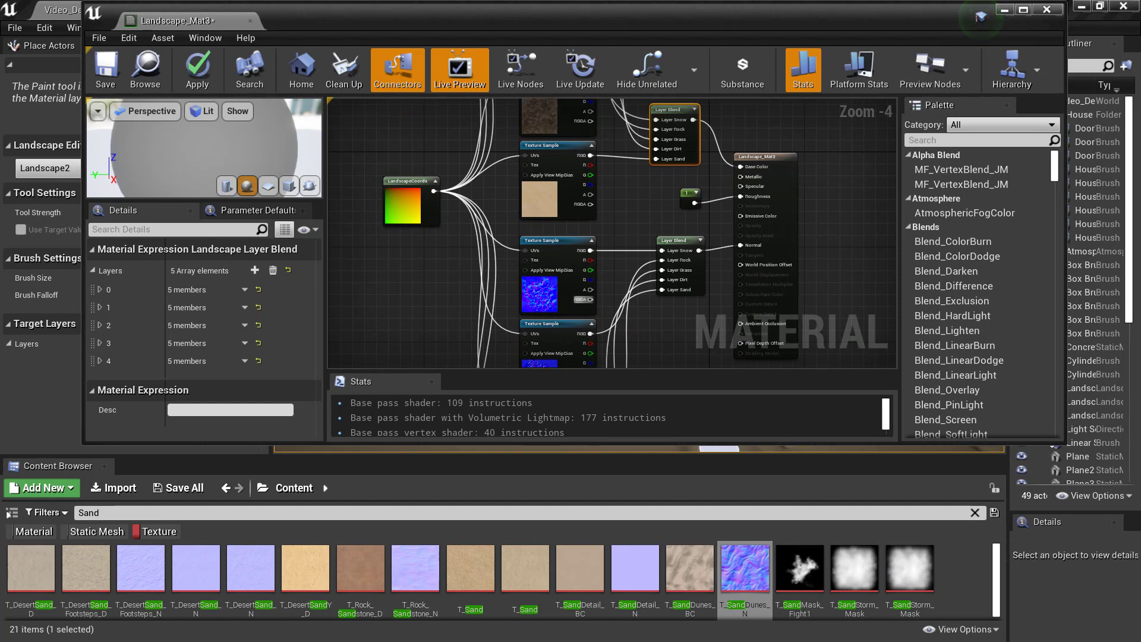
pyautogui.moveTo(640, 275); pyautogui.dragTo(578, 270, button='right')
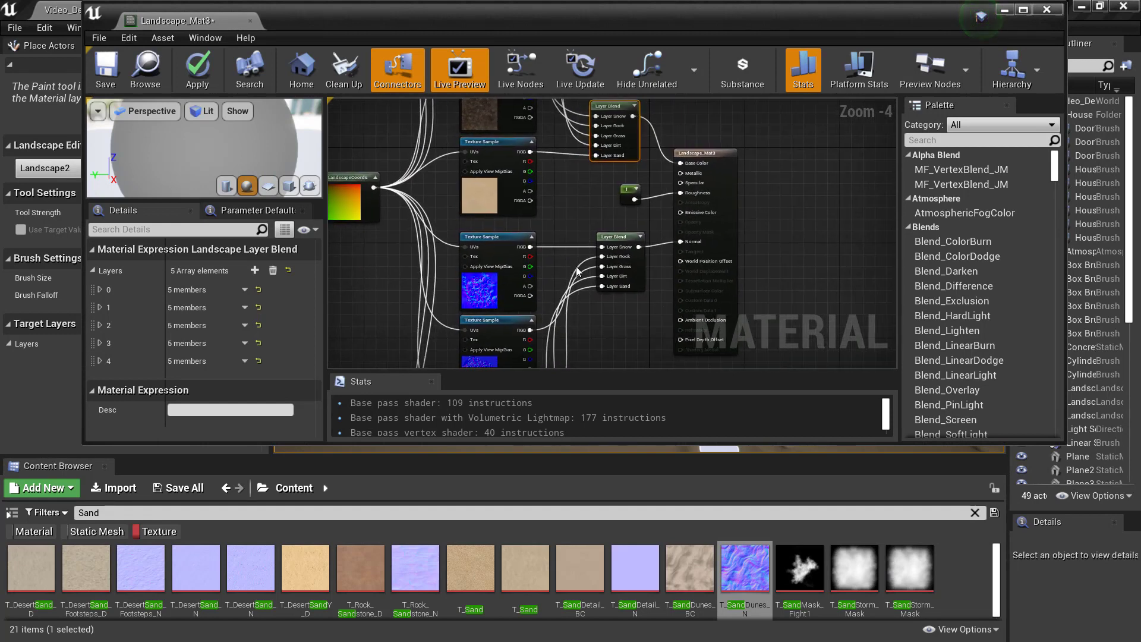
pyautogui.scroll(3, 578, 270)
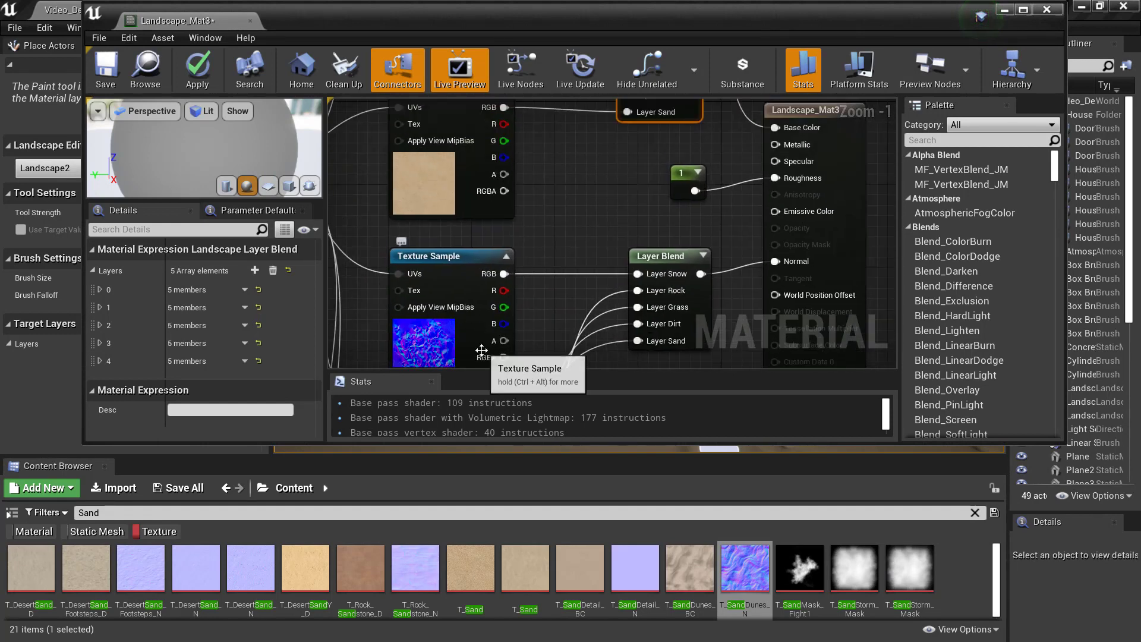
pyautogui.moveTo(563, 314); pyautogui.dragTo(467, 361, button='right')
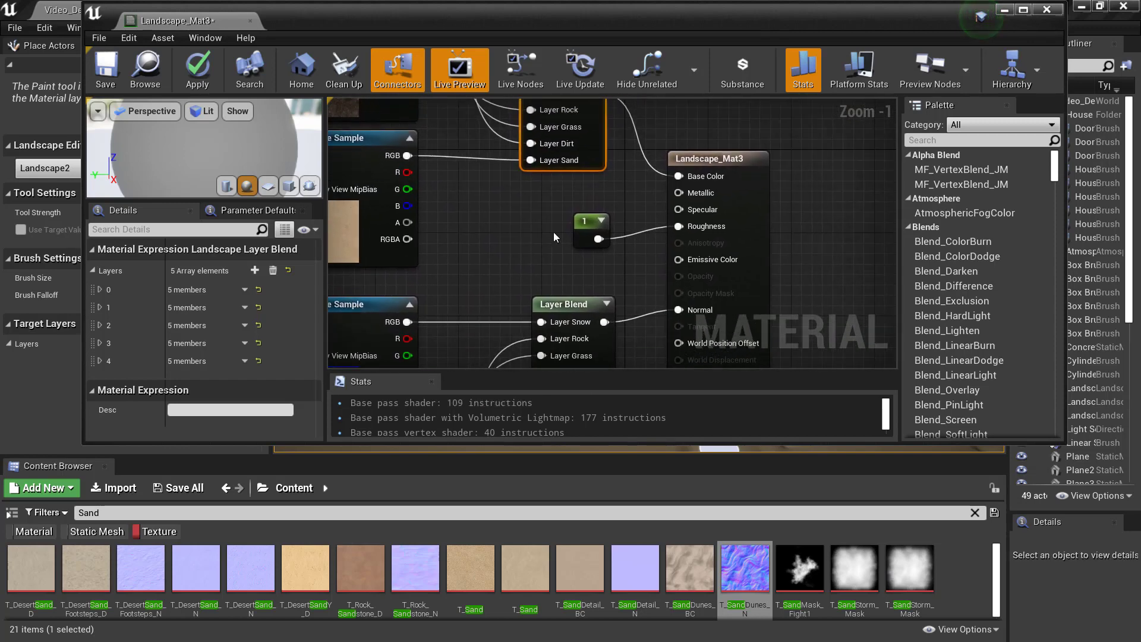
pyautogui.moveTo(580, 219); pyautogui.dragTo(570, 250)
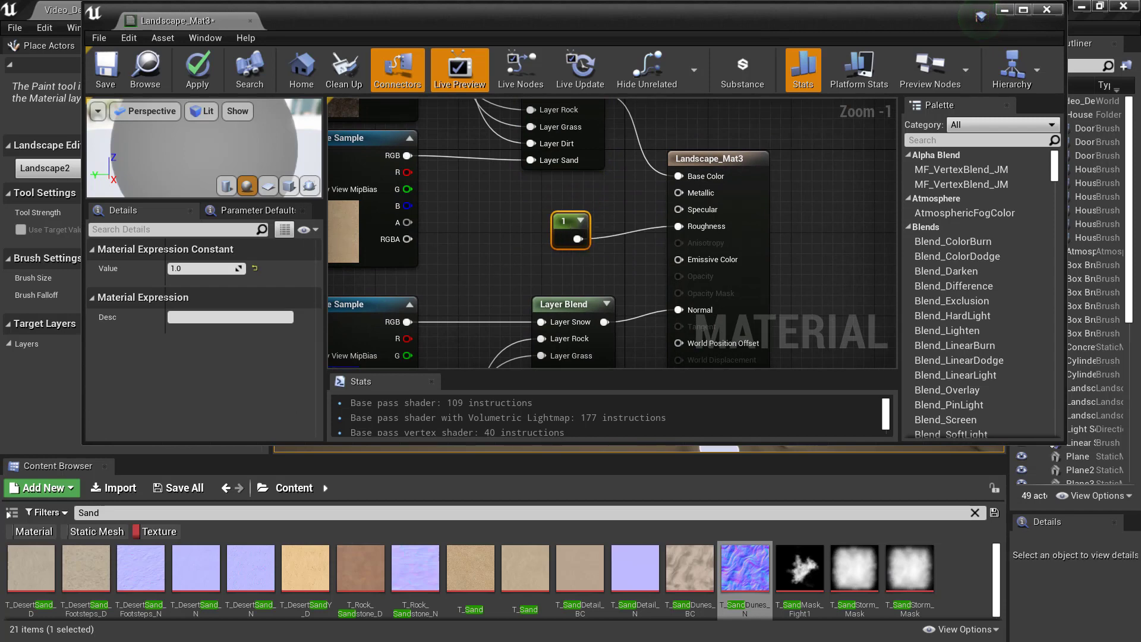
# Move the Landscape_Mat3 node upward so its Base Color input roughly lines up with the upper Layer Blend's output
pyautogui.moveTo(723, 179); pyautogui.dragTo(597, 168, button='right')
pyautogui.click(597, 168)
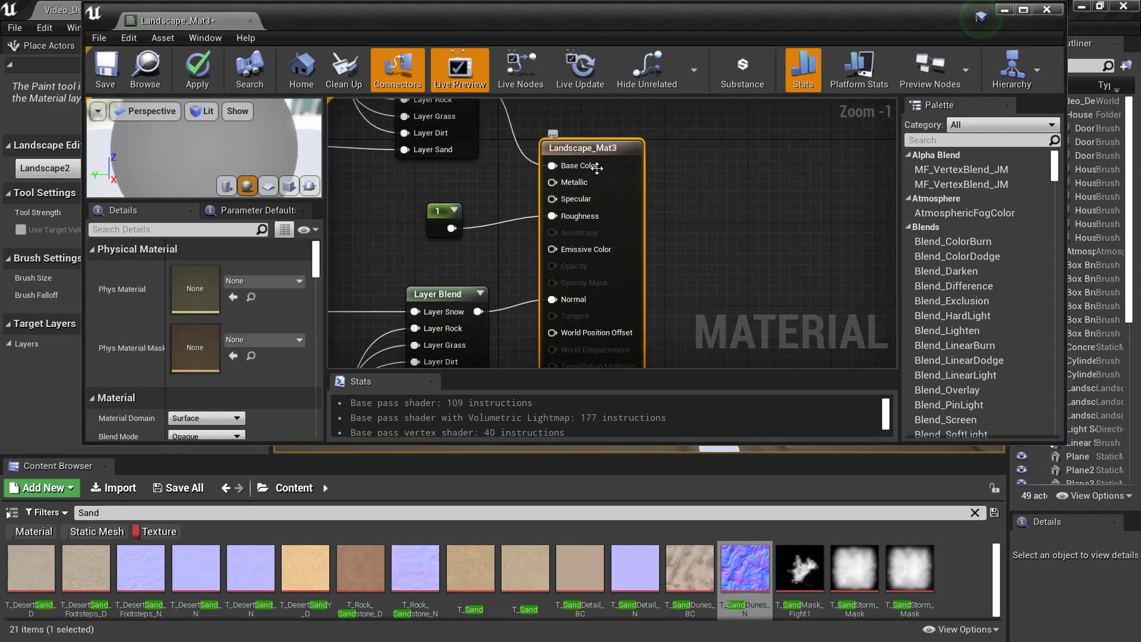
pyautogui.moveTo(590, 148)
pyautogui.mouseDown()
pyautogui.moveTo(589, 114)
pyautogui.moveTo(589, 141)
pyautogui.mouseUp()
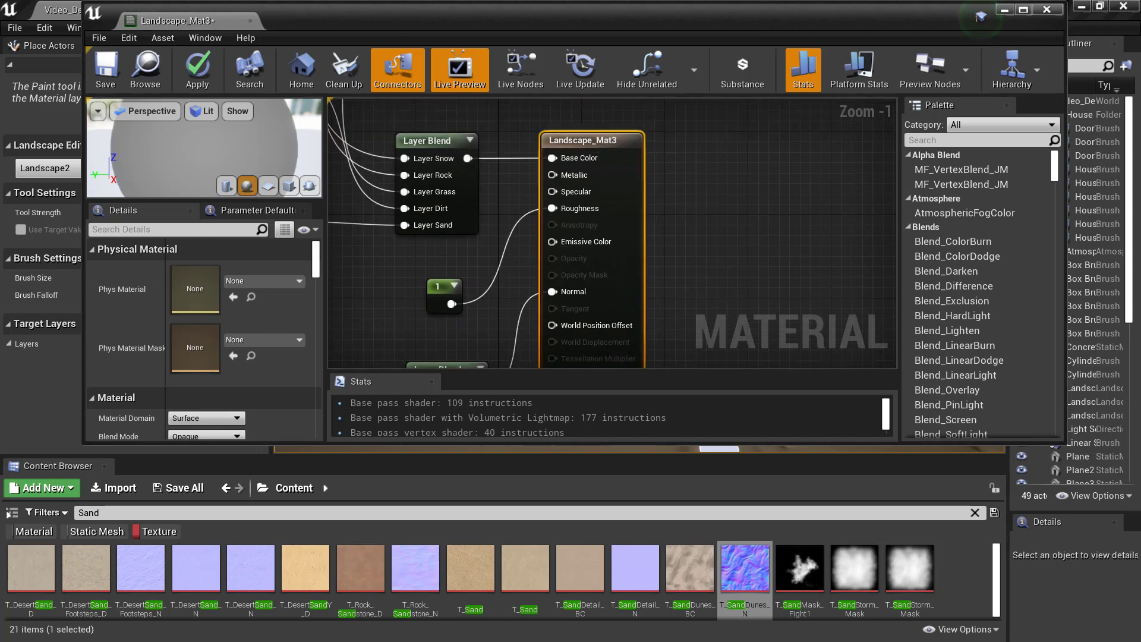
pyautogui.moveTo(574, 139); pyautogui.dragTo(649, 141, button='right')
pyautogui.moveTo(674, 142); pyautogui.dragTo(645, 155)
# Examine the T_Sand Texture Sample, the LandscapeCoords settings and the connections running through both Layer Blends
pyautogui.moveTo(561, 238); pyautogui.dragTo(621, 167, button='right')
pyautogui.click(574, 117)
pyautogui.moveTo(496, 185); pyautogui.dragTo(695, 280, button='right')
pyautogui.click(538, 173)
pyautogui.click(553, 319)
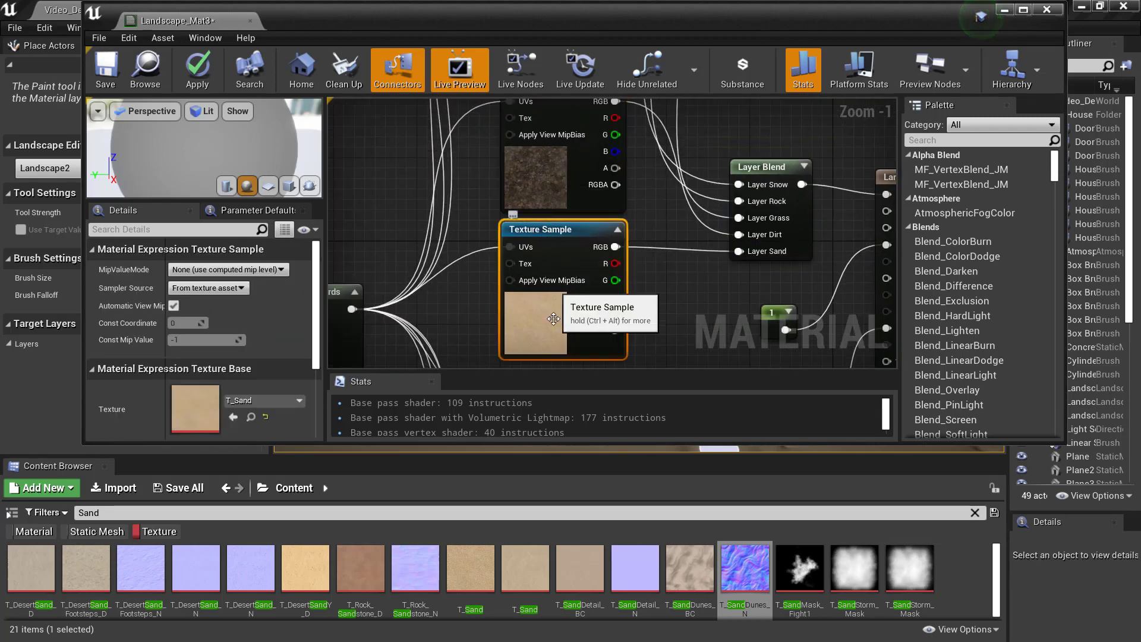
pyautogui.moveTo(551, 287); pyautogui.dragTo(670, 189, button='right')
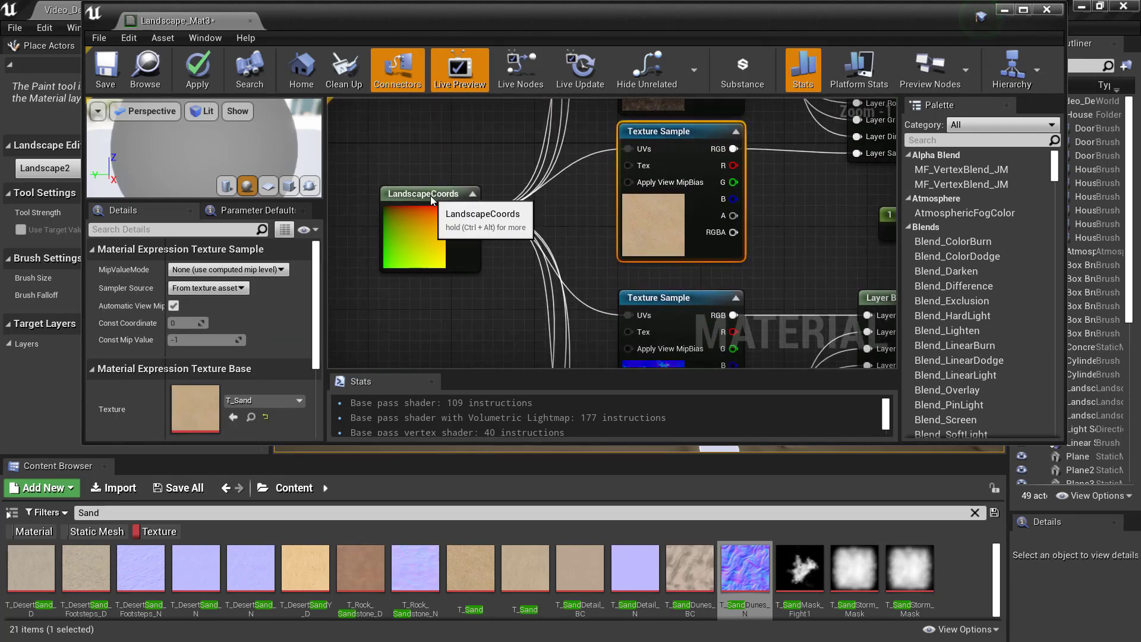
pyautogui.click(406, 254)
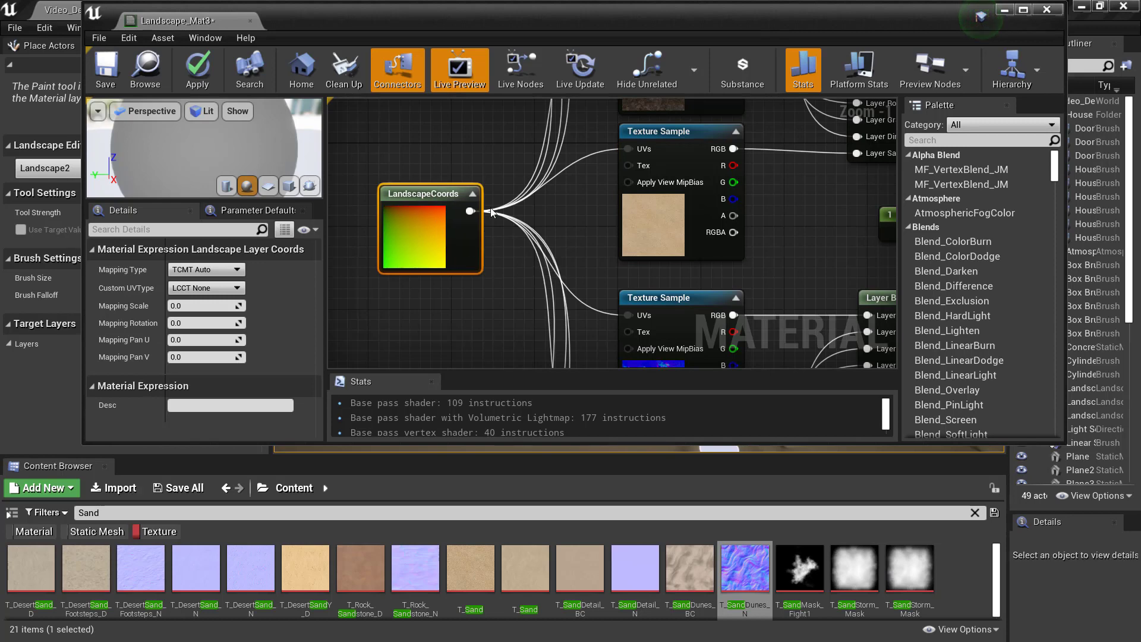
pyautogui.moveTo(672, 260); pyautogui.dragTo(648, 313, button='right')
pyautogui.scroll(-3, 647, 313)
pyautogui.moveTo(757, 307); pyautogui.dragTo(766, 237, button='right')
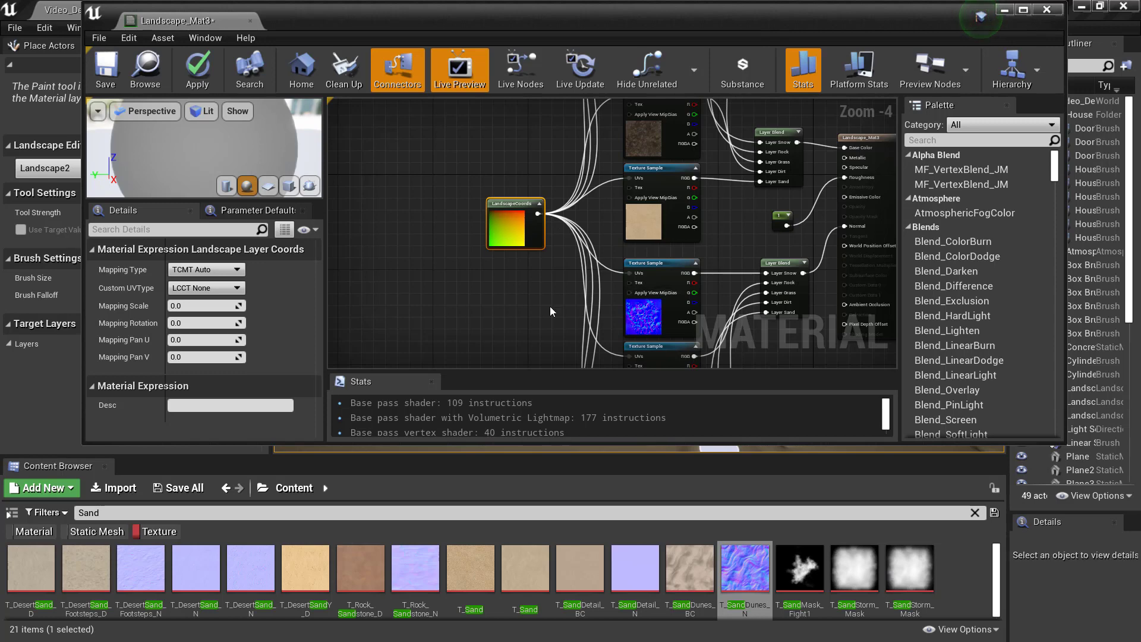
pyautogui.moveTo(446, 295); pyautogui.dragTo(402, 321, button='right')
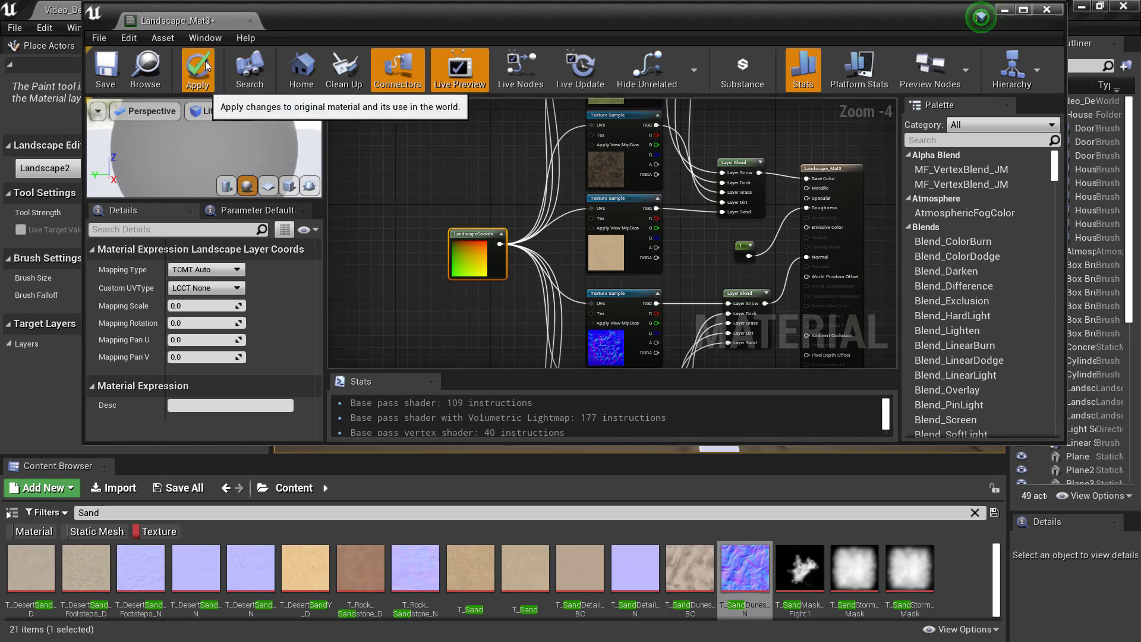
# Save the Landscape_Mat3 material with its changes applied
pyautogui.click(114, 66)
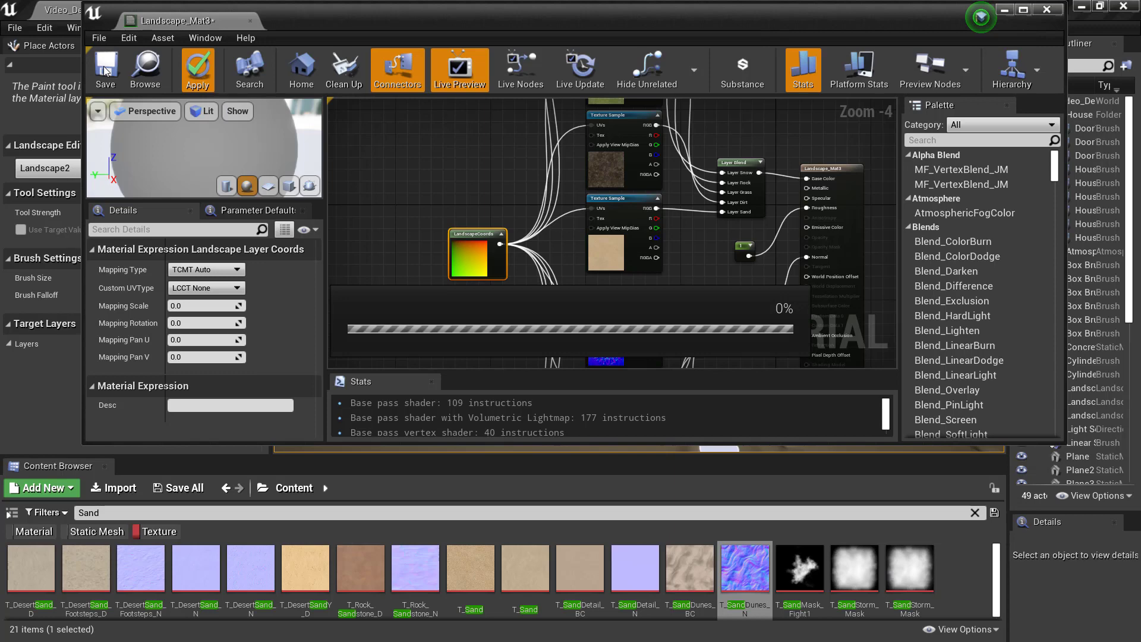
pyautogui.click(105, 70)
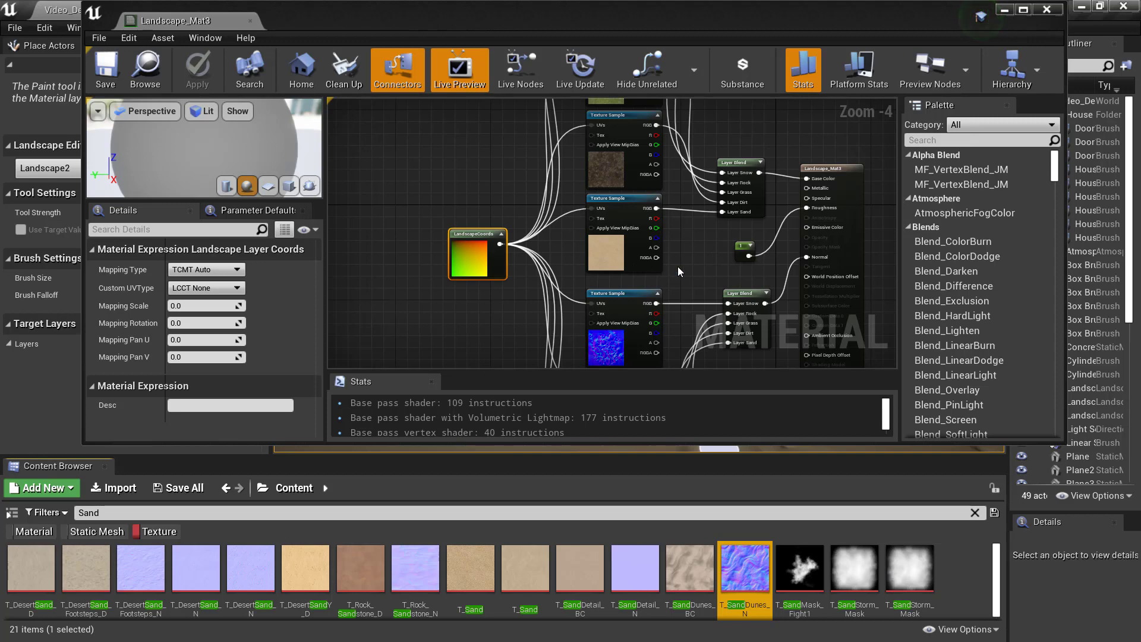
# Maximize the material editor window and center the Landscape_Mat3 node graph for an overview
pyautogui.scroll(-3, 677, 266)
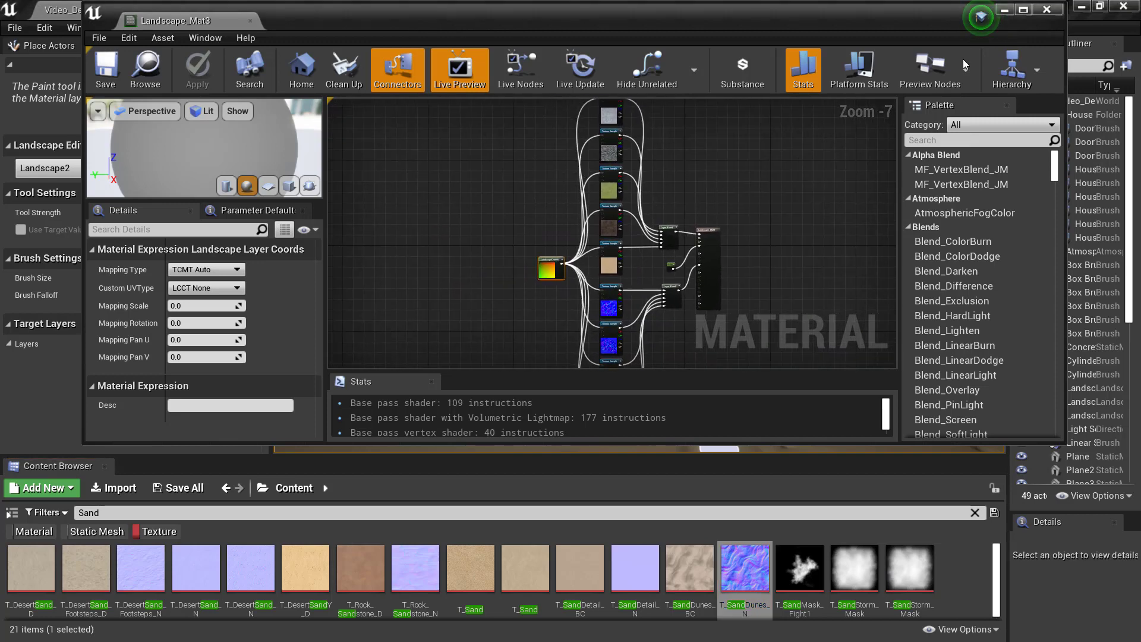
pyautogui.click(1024, 9)
pyautogui.scroll(2, 772, 290)
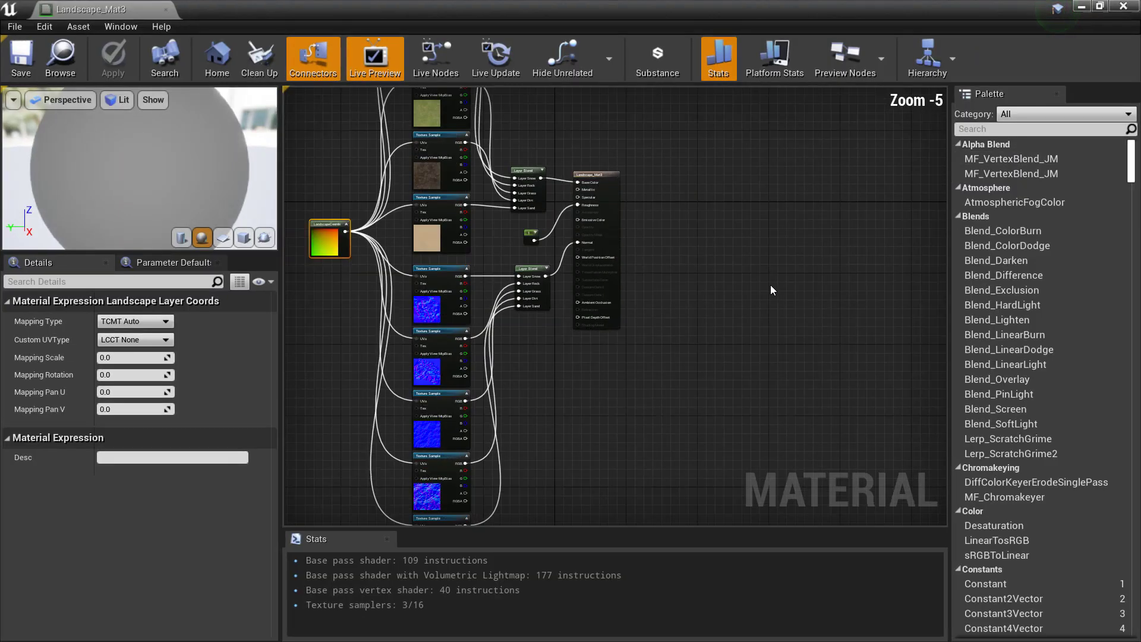
pyautogui.moveTo(664, 235); pyautogui.dragTo(788, 309, button='right')
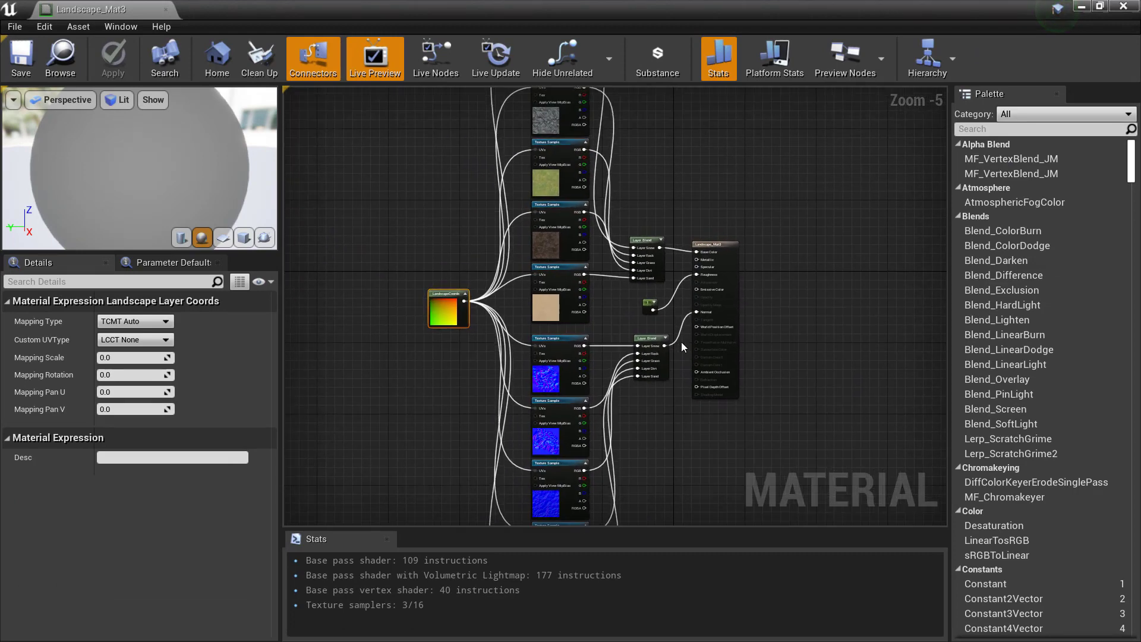
pyautogui.moveTo(800, 317); pyautogui.dragTo(817, 381, button='right')
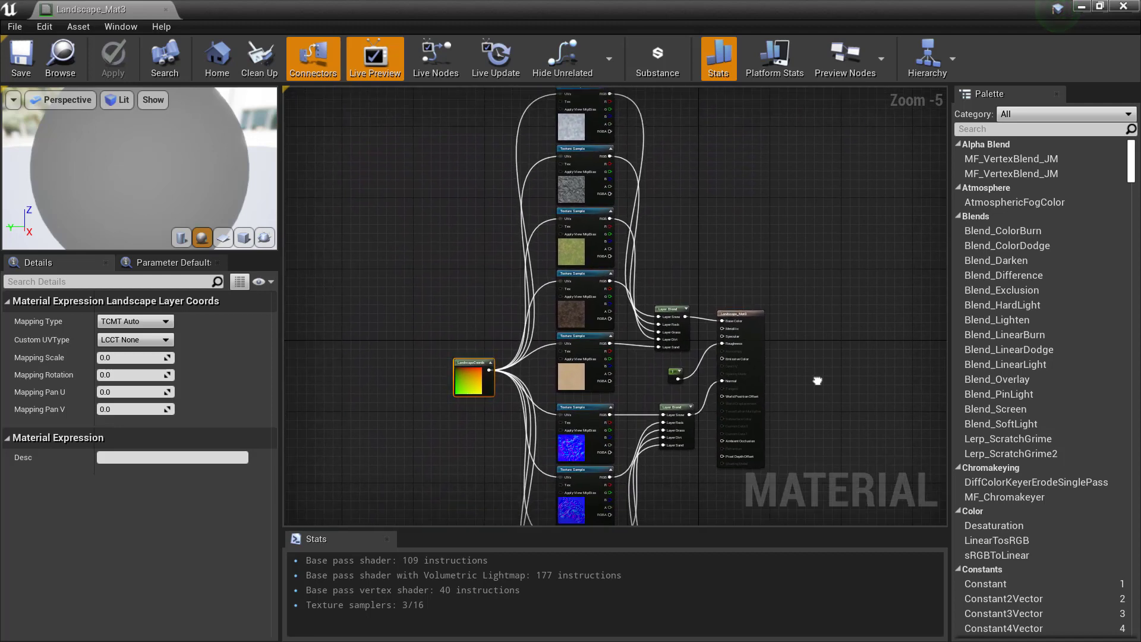